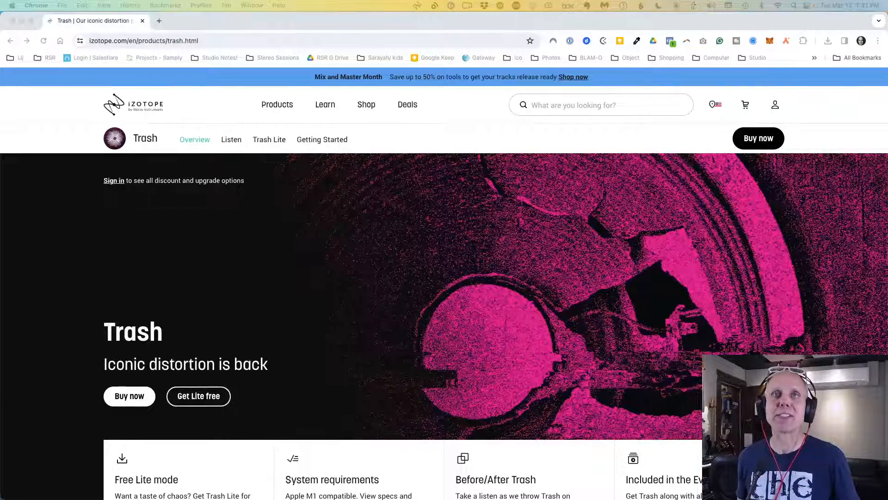
- Read through the Trash product page from the header past the Reintroducing Trash interface overview to the Trash module section
scroll(370, 206, "down", 3)
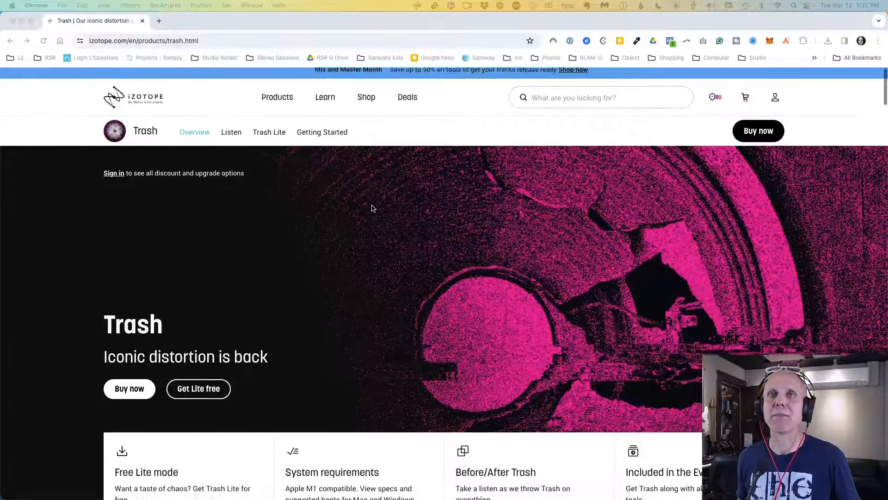
scroll(387, 243, "down", 3)
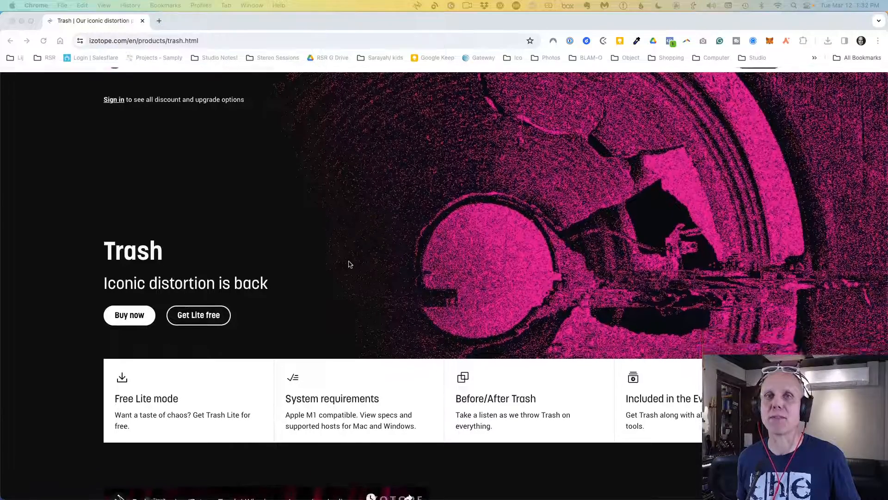
scroll(500, 222, "down", 8)
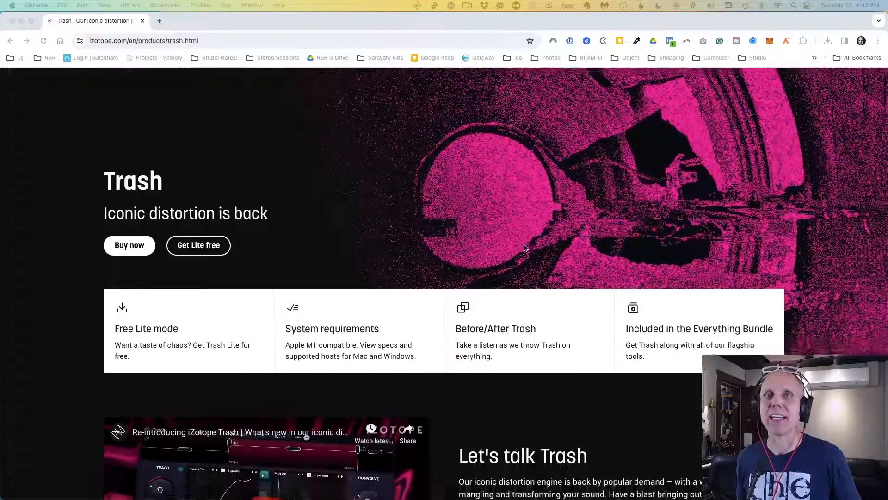
scroll(525, 249, "down", 4)
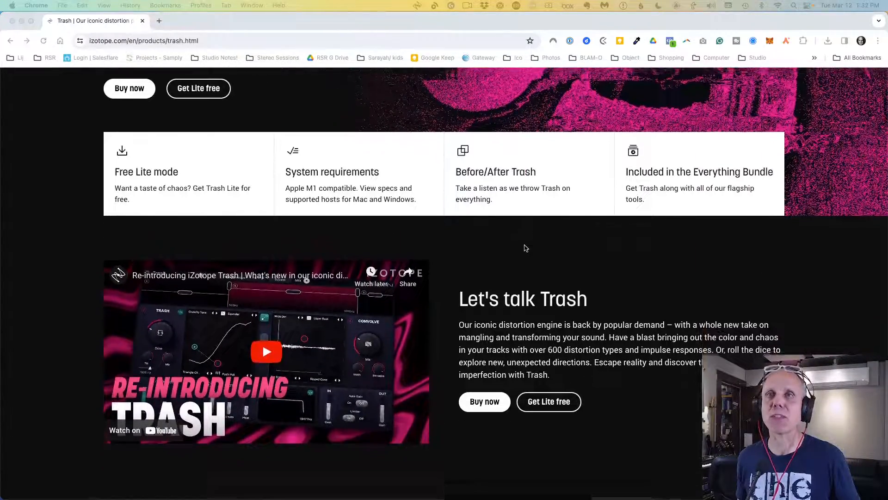
scroll(525, 248, "down", 3)
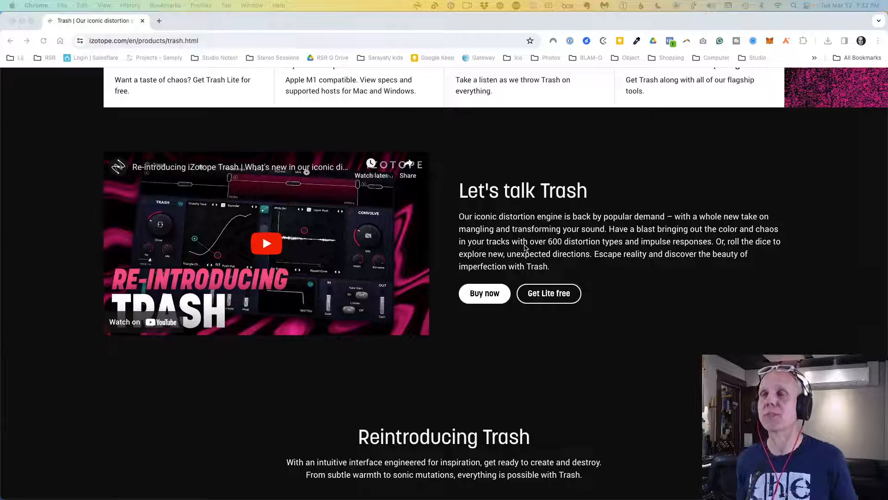
scroll(649, 288, "down", 5)
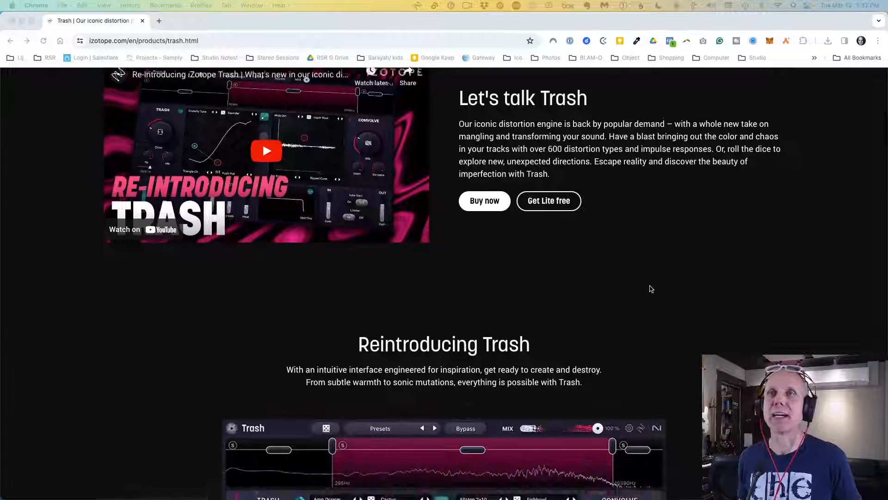
scroll(650, 288, "down", 5)
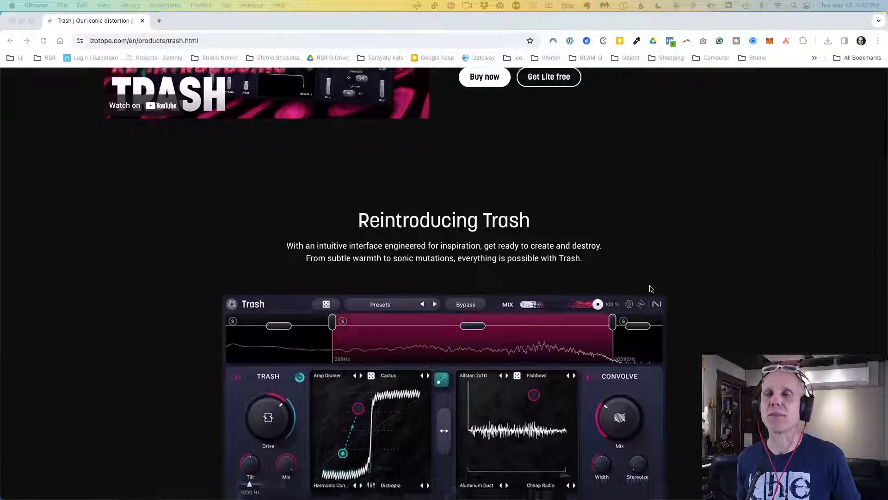
scroll(652, 289, "down", 5)
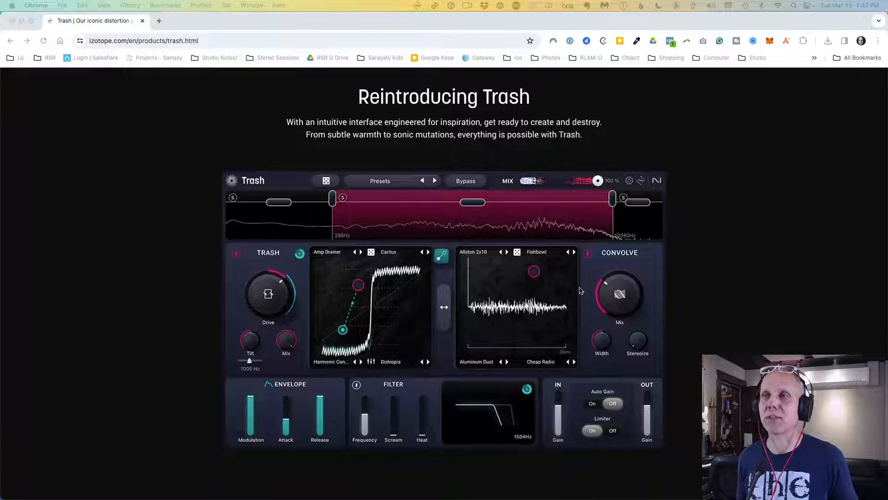
scroll(534, 341, "down", 1)
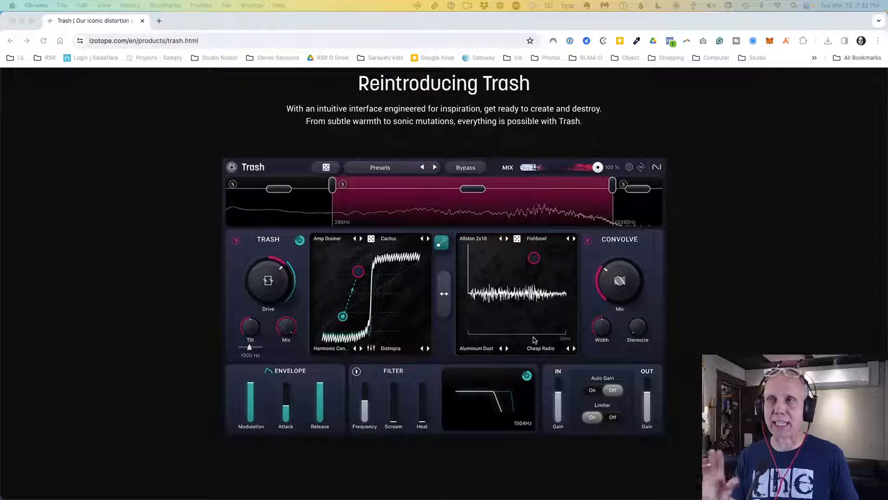
scroll(534, 340, "down", 3)
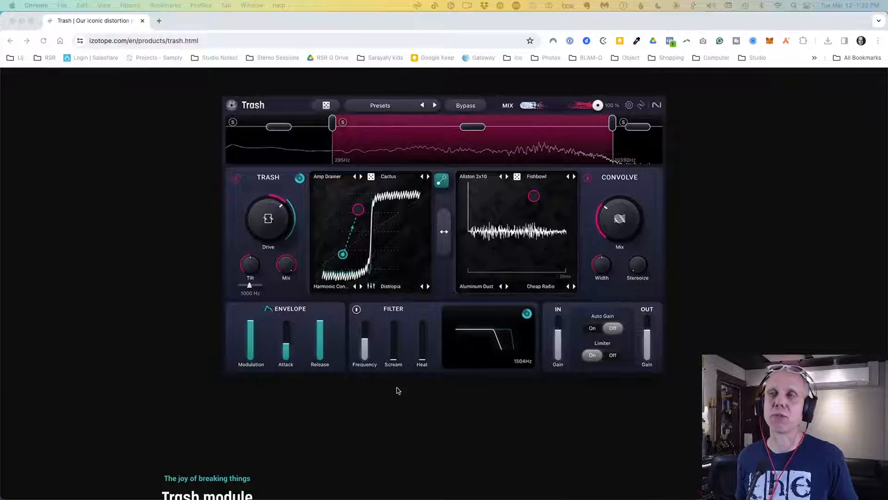
scroll(481, 396, "down", 2)
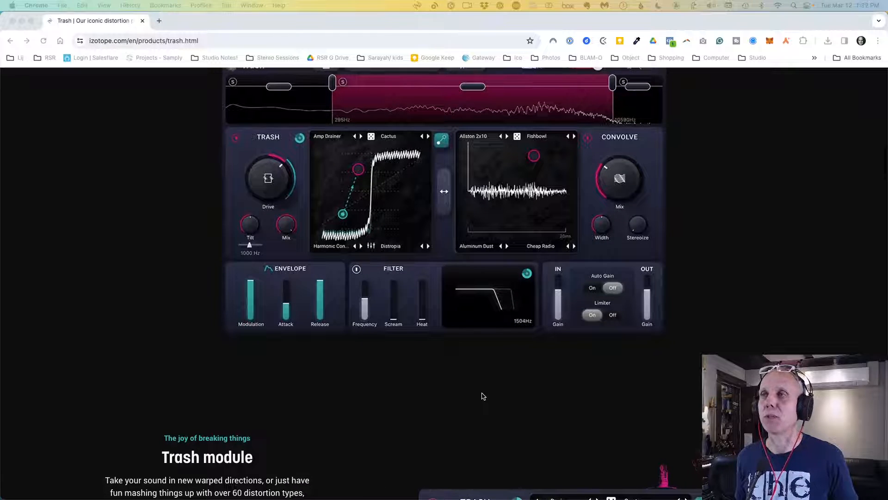
scroll(482, 396, "down", 2)
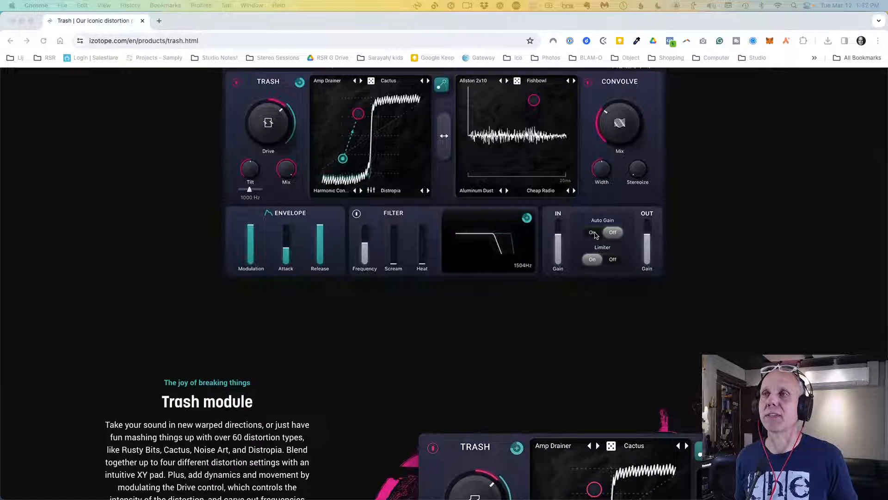
scroll(597, 245, "down", 5)
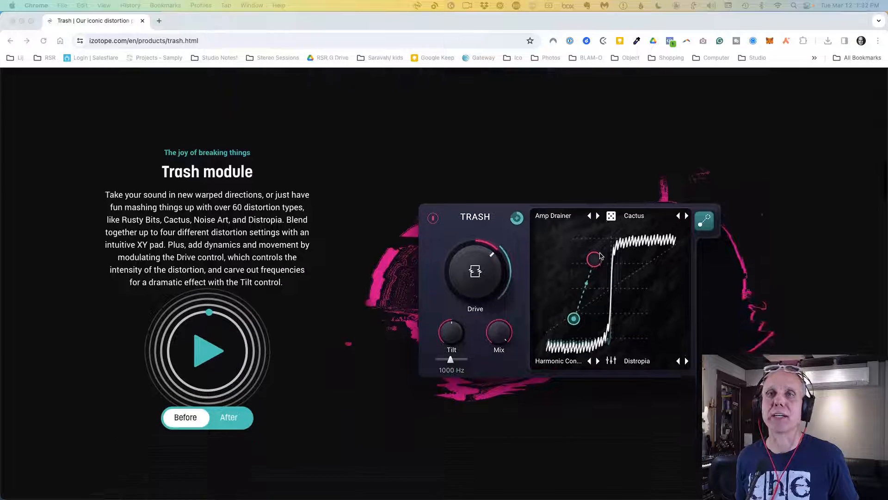
- Play the Trash module audio demo, compare its Before and After versions, and pause it
scroll(600, 256, "down", 1)
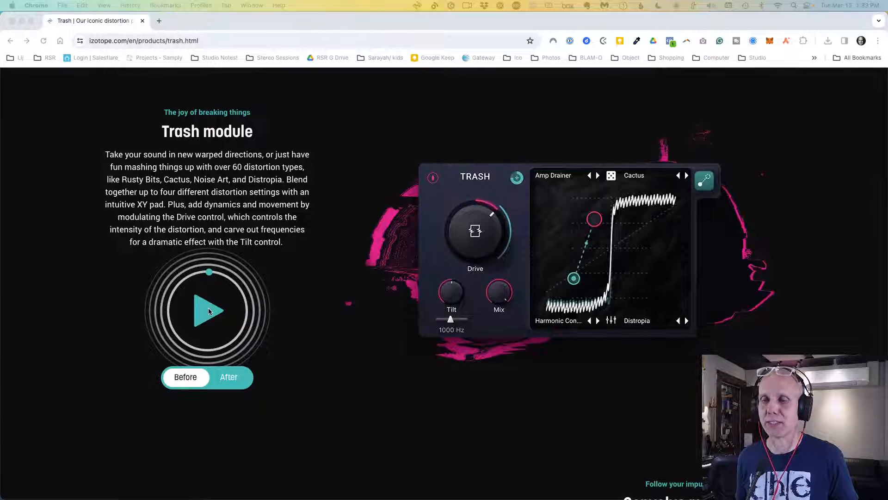
key("super+Tab")
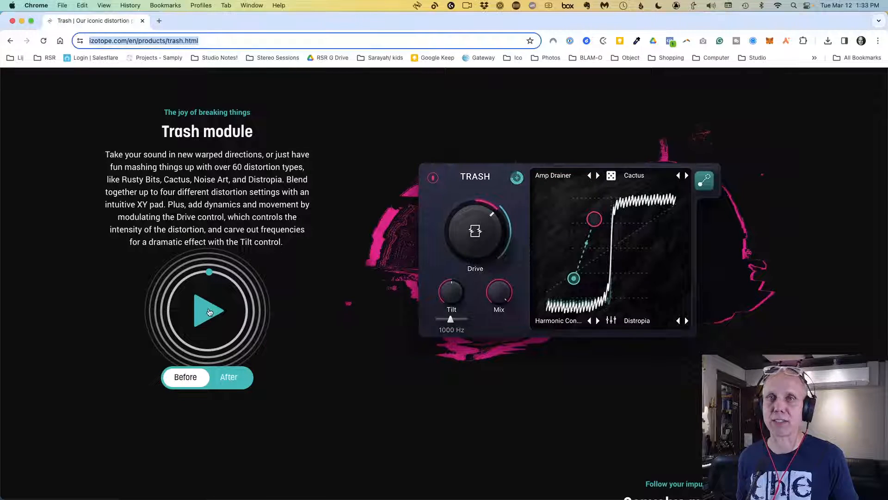
left_click(208, 313)
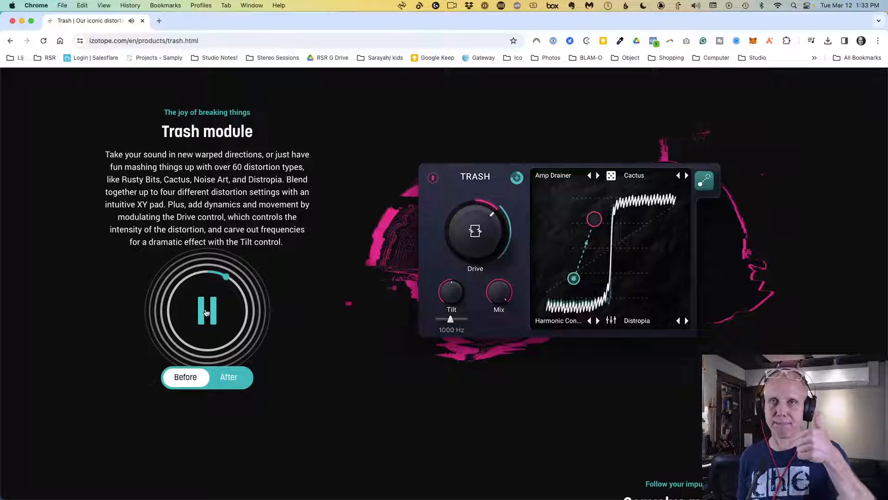
left_click(228, 378)
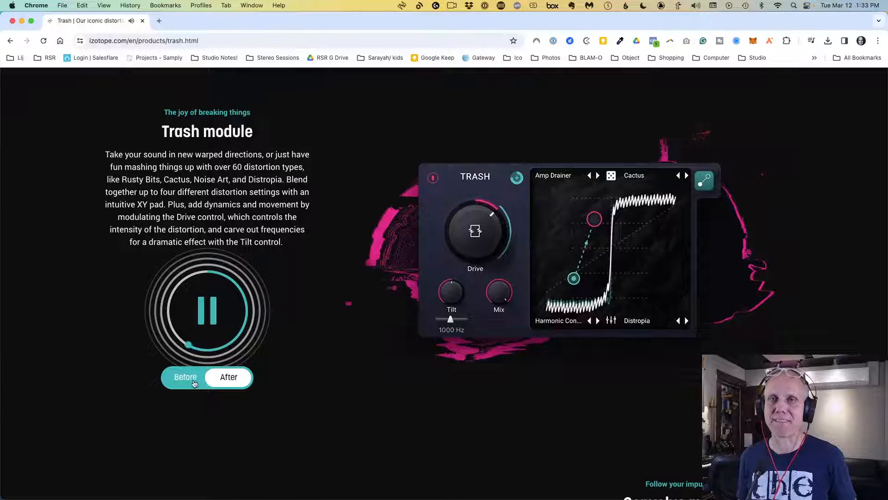
left_click(208, 314)
- Play the Before version of the Convolve module audio demo and pause it
scroll(512, 409, "down", 10)
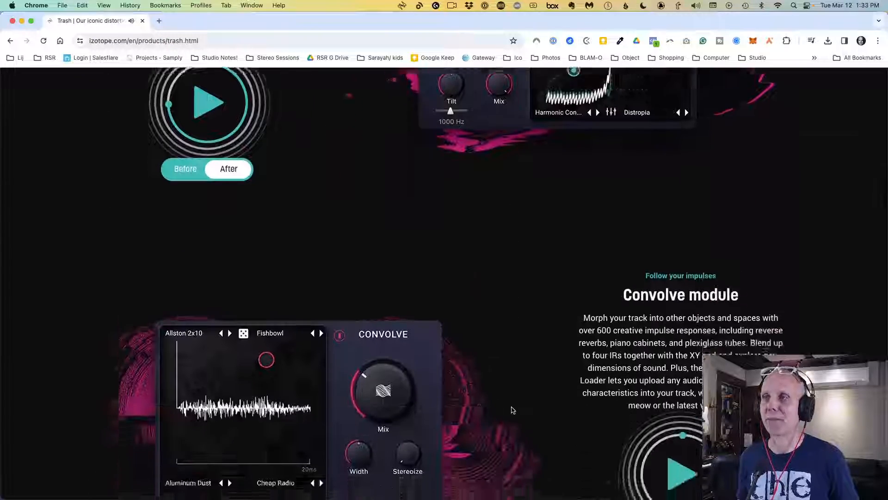
scroll(525, 399, "up", 3)
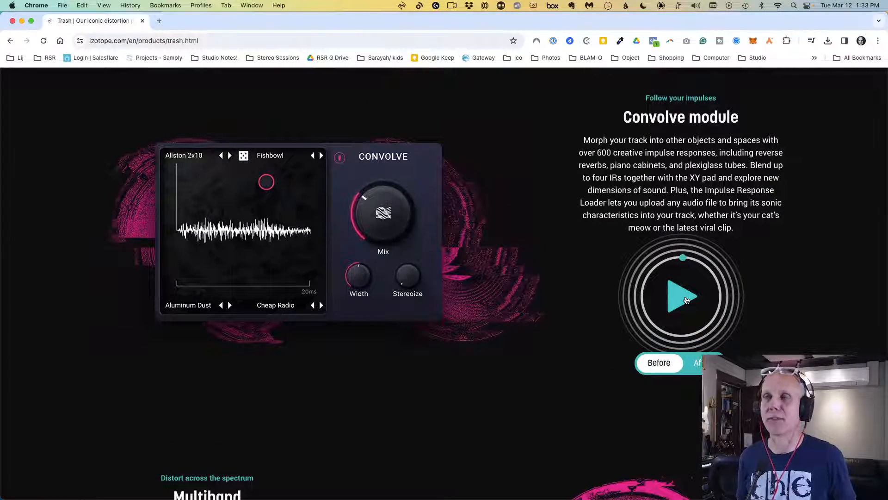
left_click(686, 300)
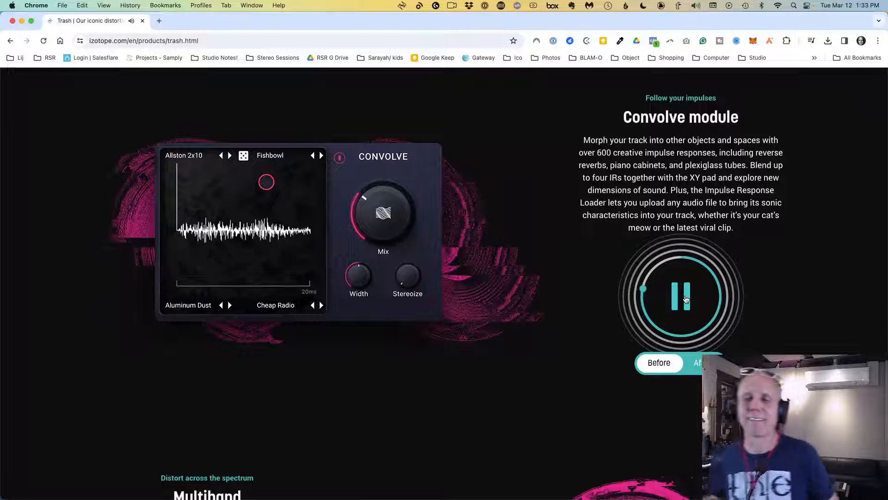
left_click(686, 299)
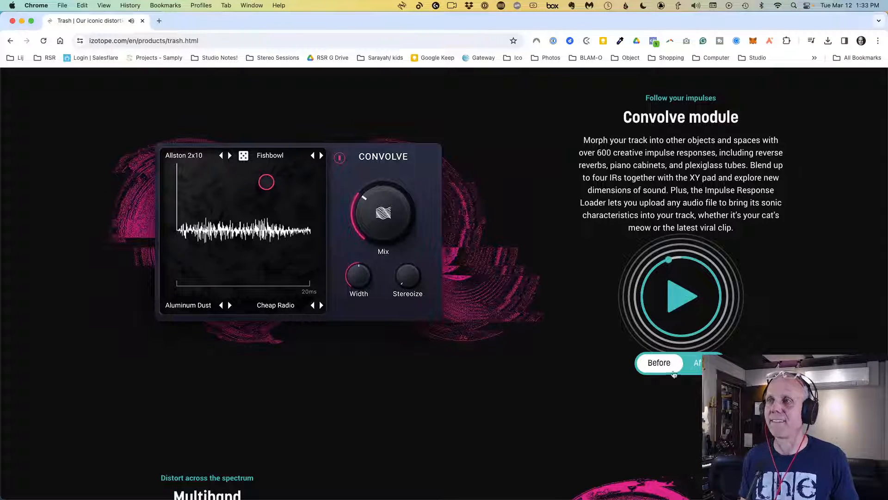
- Try to play the After version of the Convolve module audio demo, retrying playback and reselecting the version
left_click(707, 363)
left_click(684, 300)
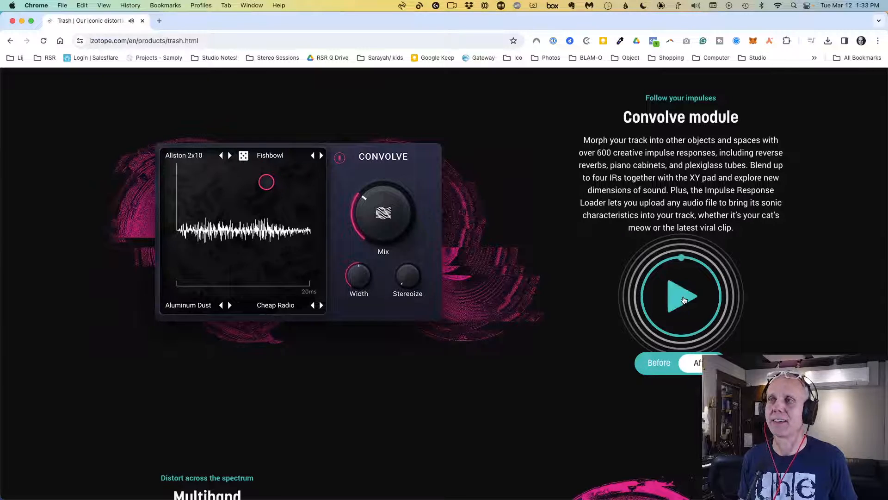
left_click(684, 300)
left_click(684, 300)
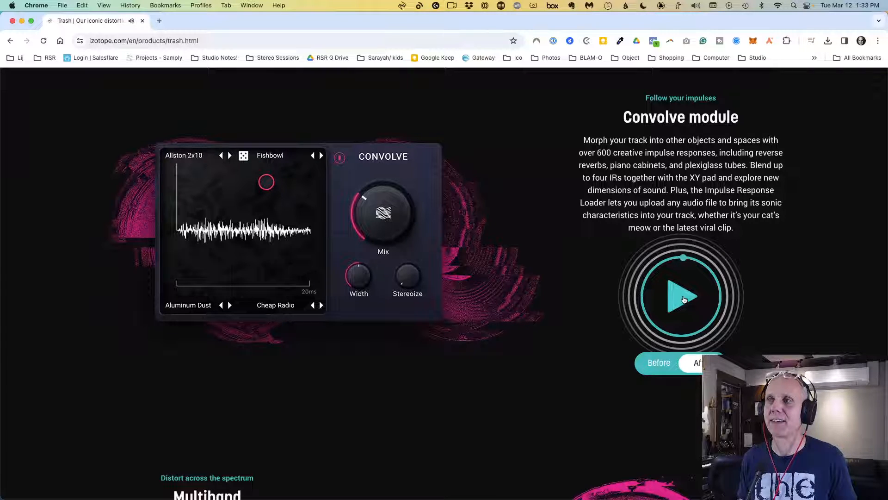
left_click(683, 300)
left_click(684, 299)
left_click(681, 298)
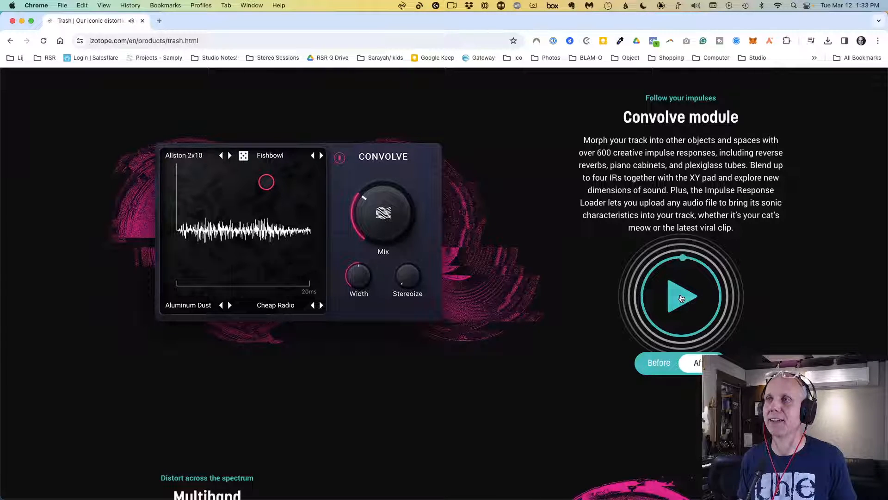
left_click(702, 354)
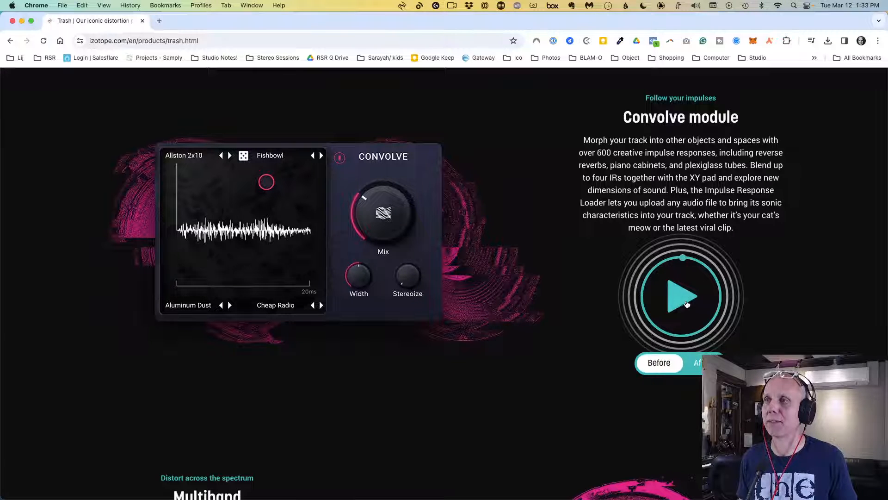
left_click(697, 365)
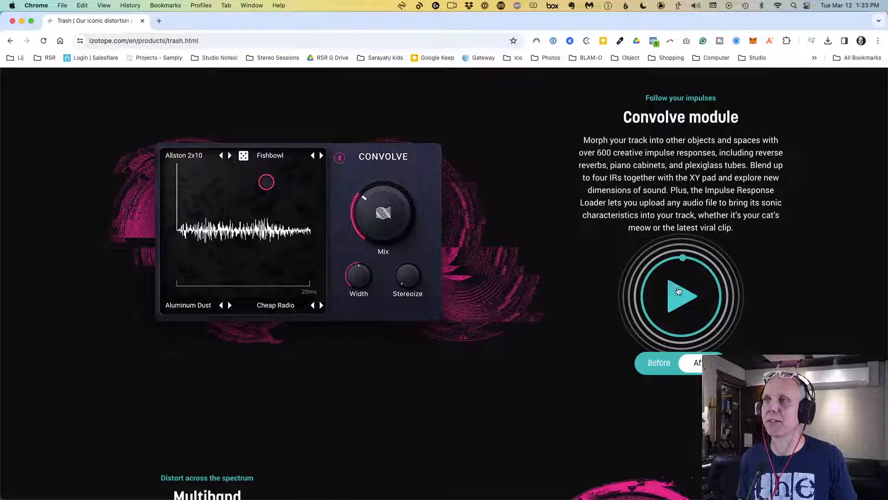
- Play the Multiband audio demo, switch from the Before to the After version, and pause it
scroll(793, 308, "down", 10)
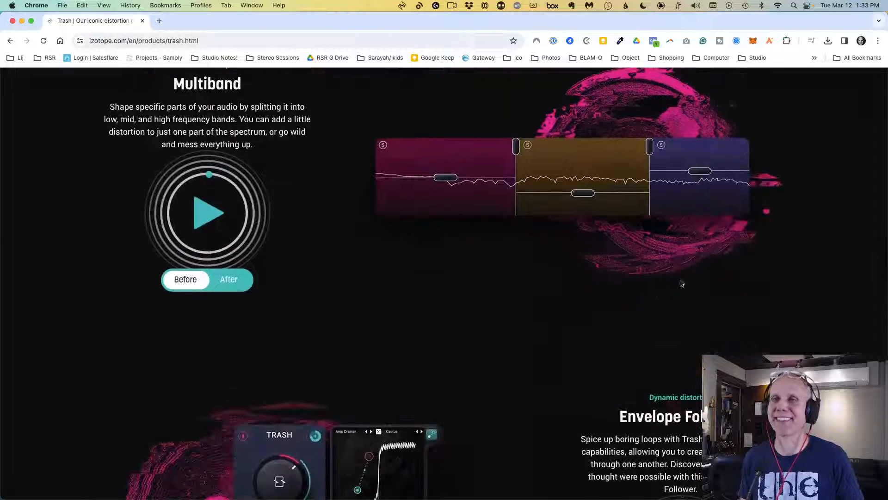
scroll(680, 283, "up", 1)
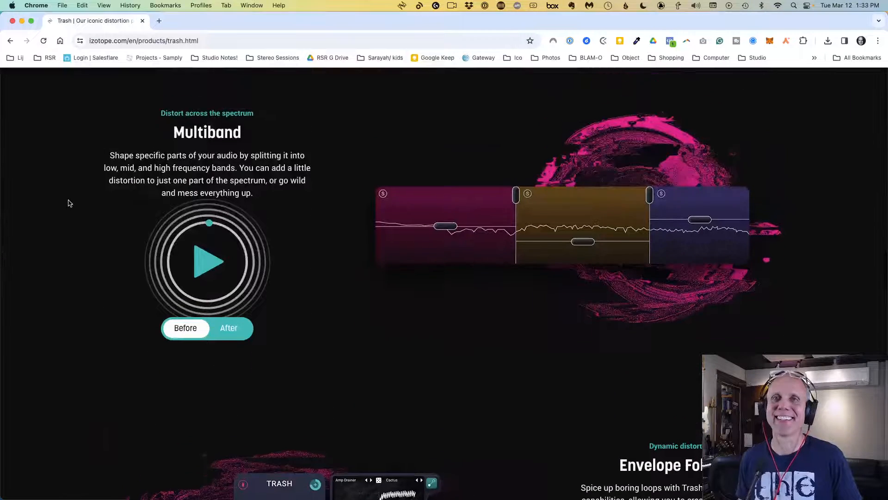
left_click(206, 274)
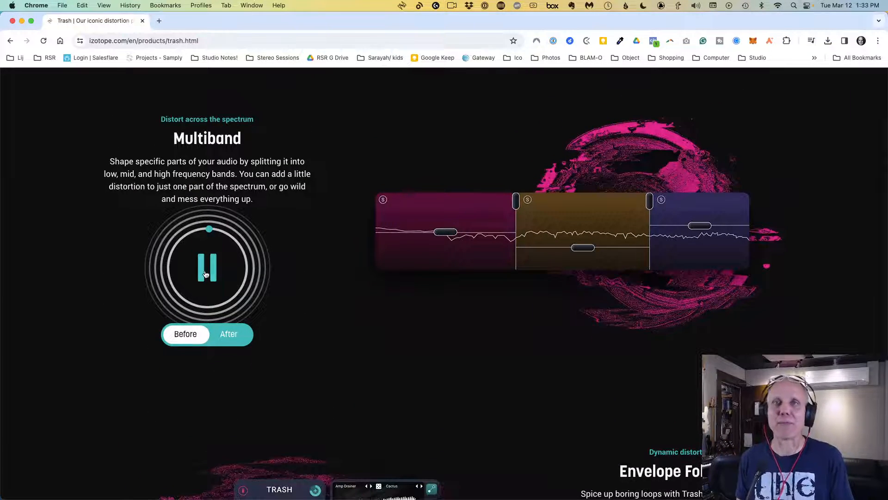
left_click(229, 336)
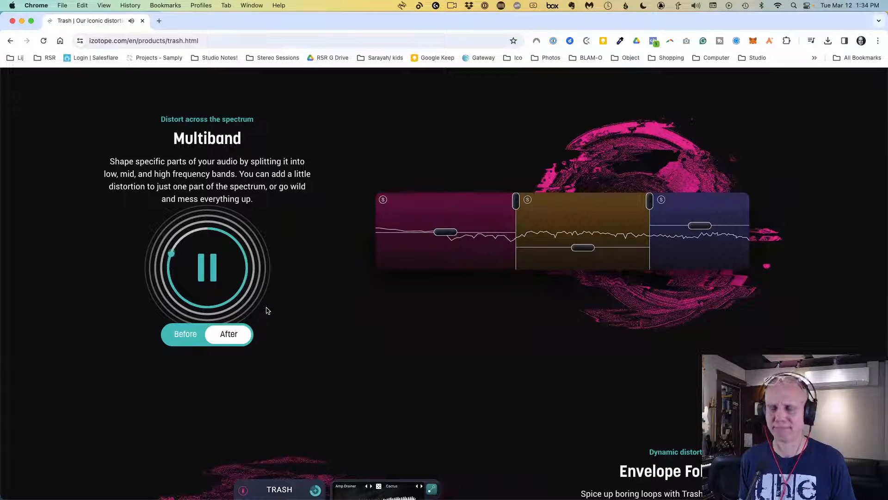
left_click(213, 268)
- Play the Envelope Follower audio demo and switch it from the Before to the After version
scroll(434, 351, "down", 7)
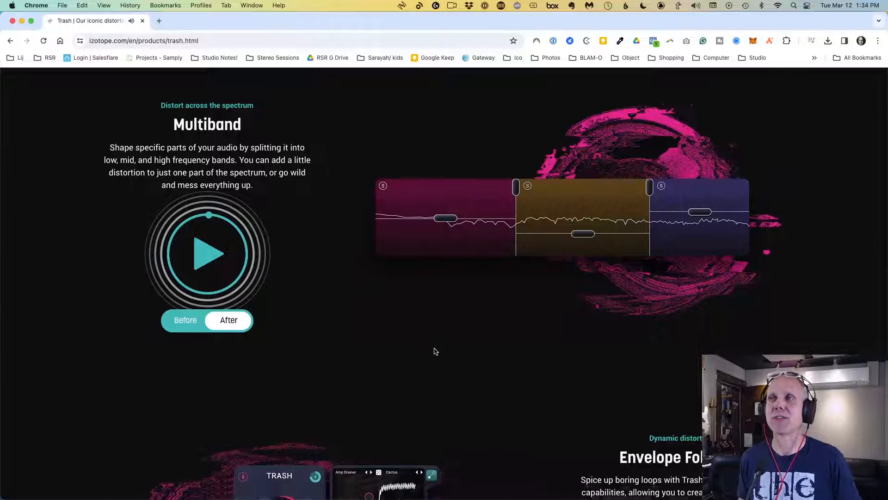
scroll(434, 351, "down", 1)
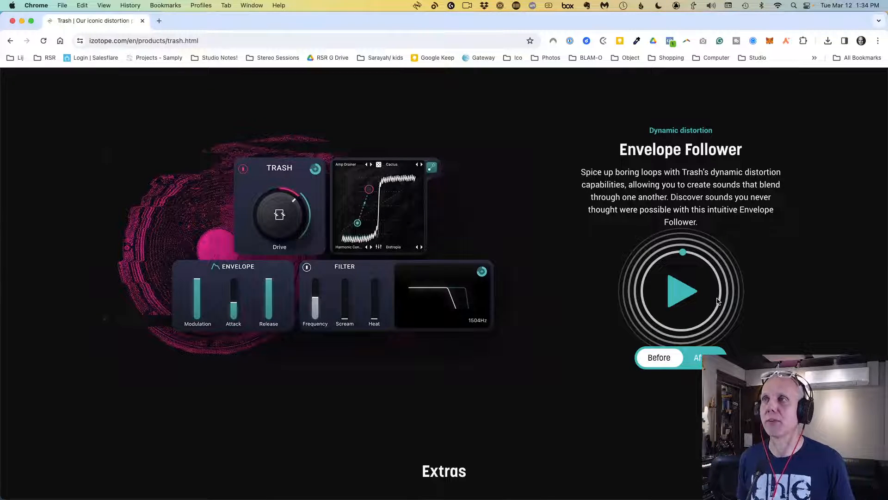
left_click(684, 296)
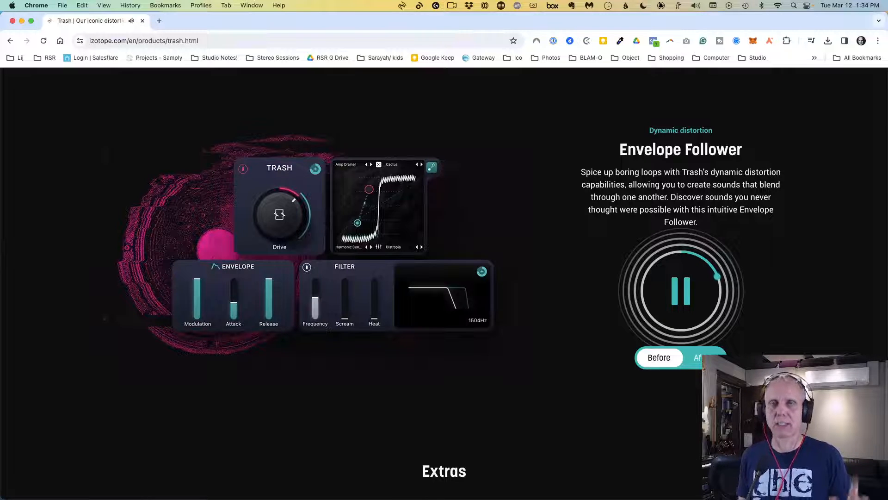
left_click(705, 359)
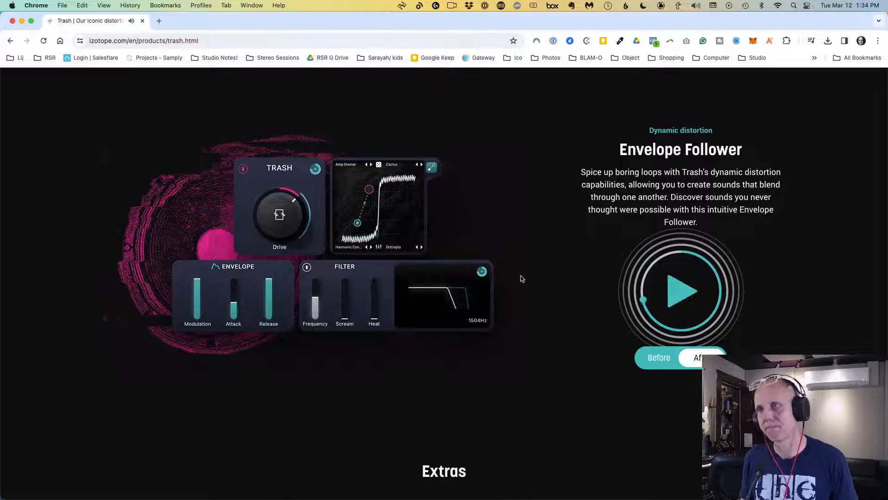
- Read through the Extras, Now on iPad and artist quote sections of the Trash product page
scroll(537, 349, "down", 10)
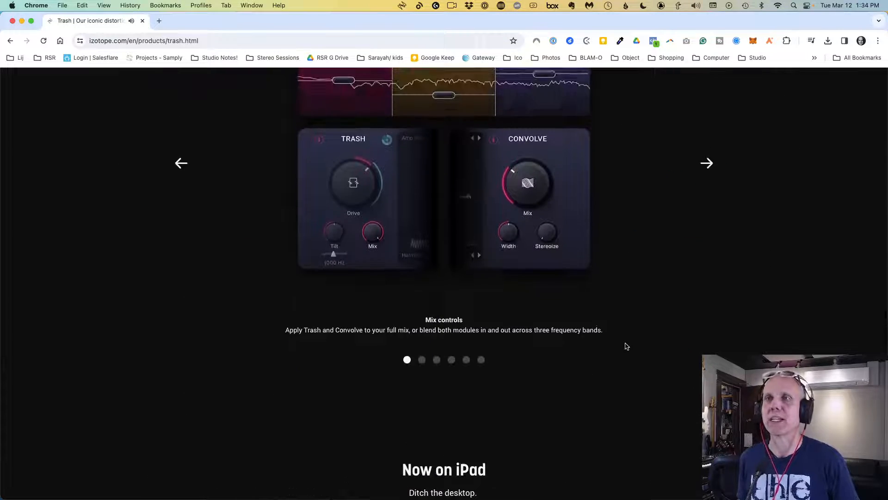
scroll(634, 345, "up", 2)
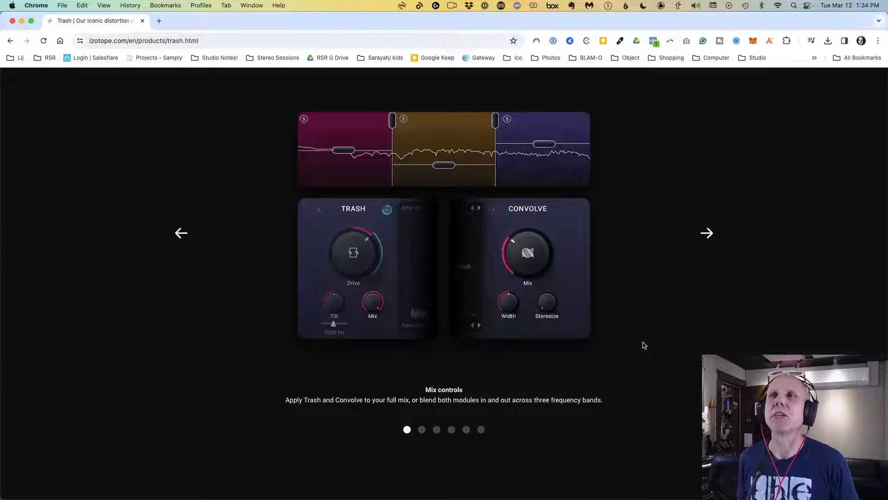
scroll(594, 304, "down", 2)
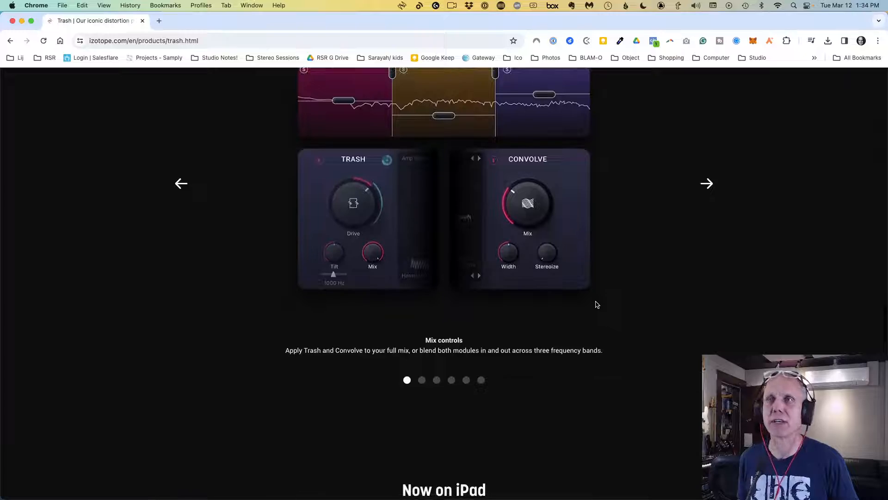
scroll(597, 304, "down", 9)
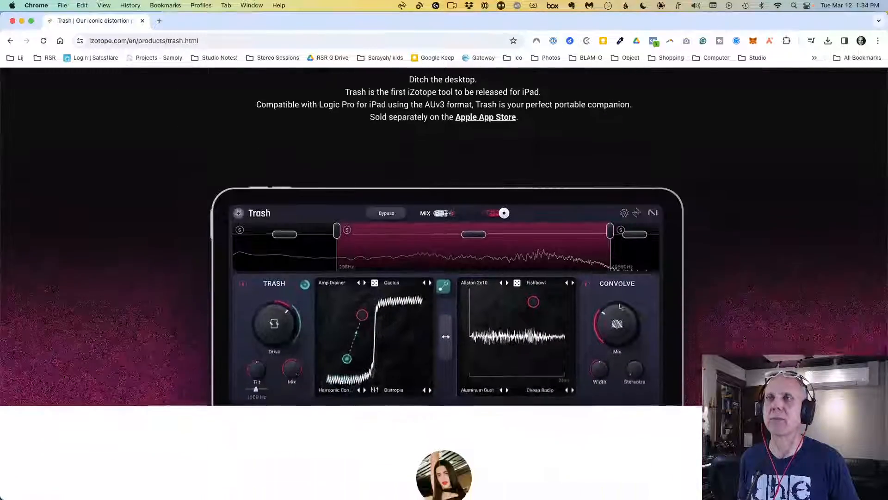
scroll(765, 311, "up", 1)
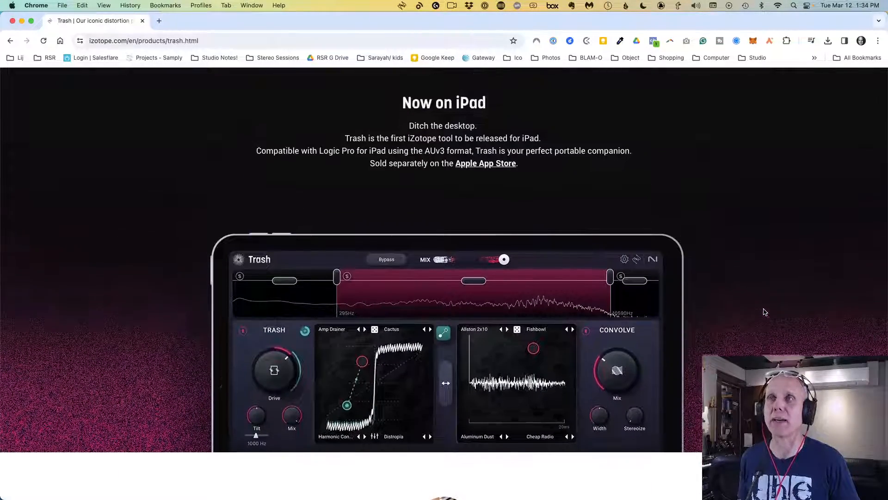
scroll(764, 312, "up", 1)
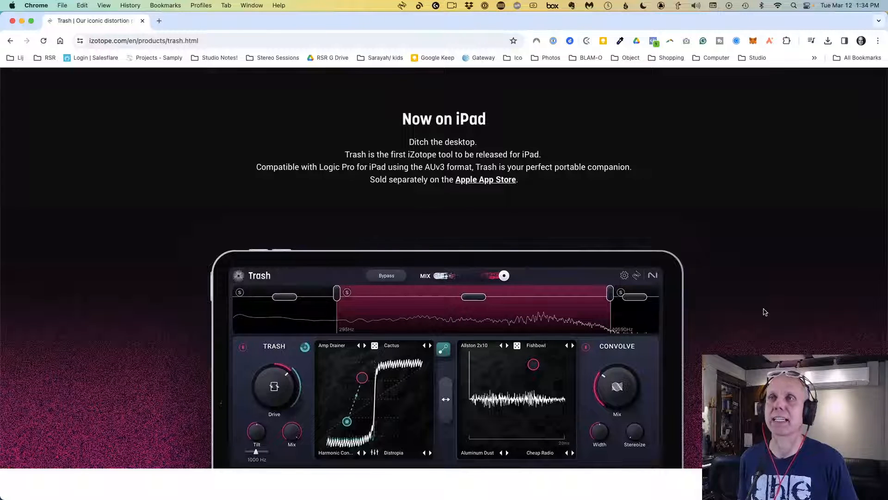
scroll(765, 312, "down", 2)
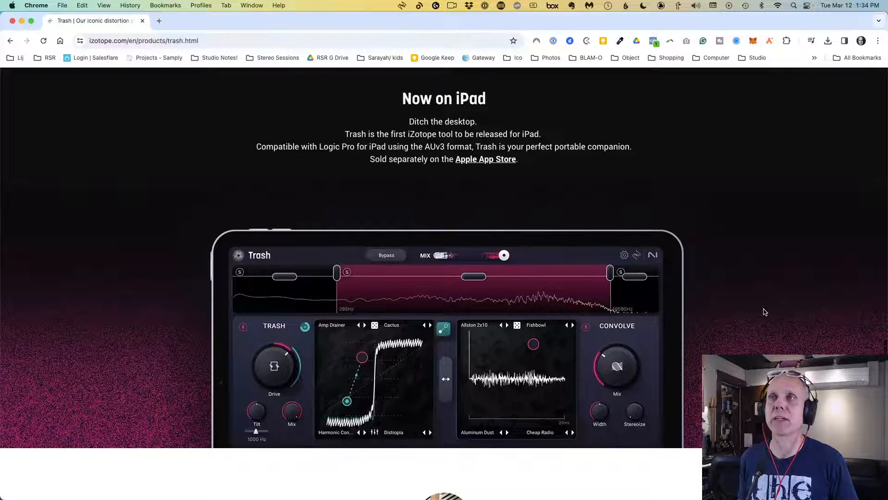
scroll(765, 312, "down", 2)
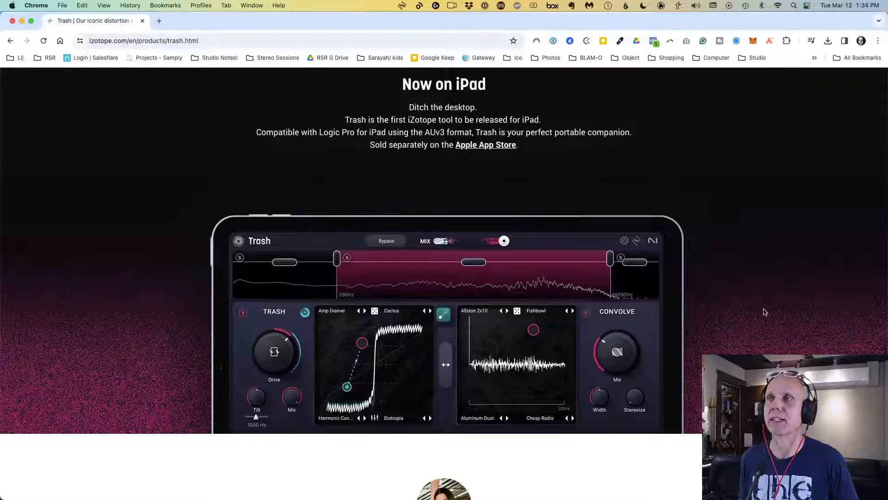
scroll(765, 311, "down", 10)
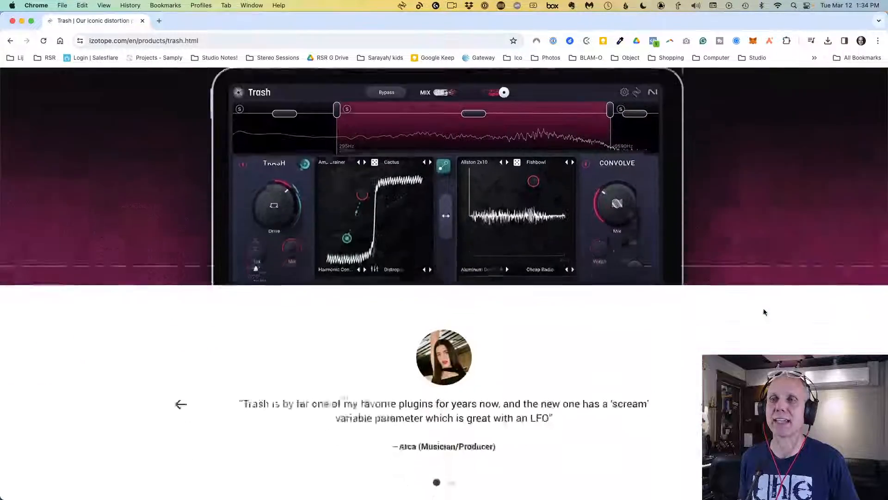
scroll(763, 312, "up", 20)
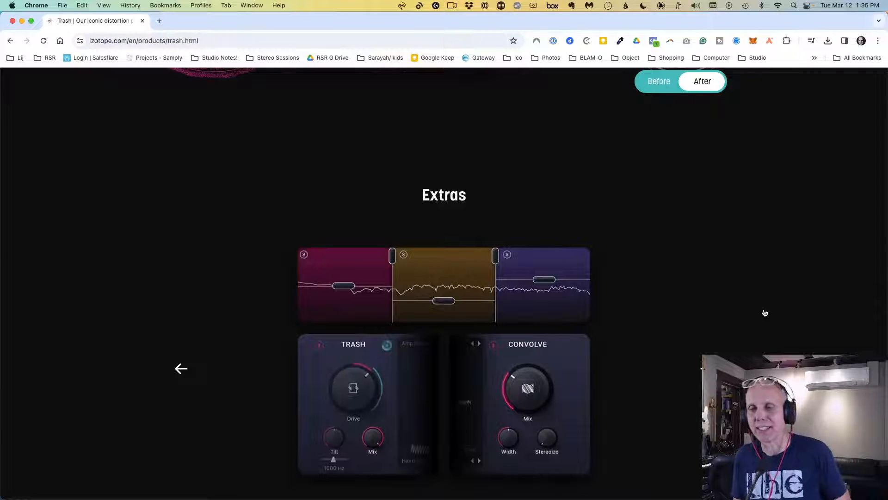
- Switch to Pro Tools and sweep the Trash plug-in's global mix down to 0% and back to 100%
key("super+Tab")
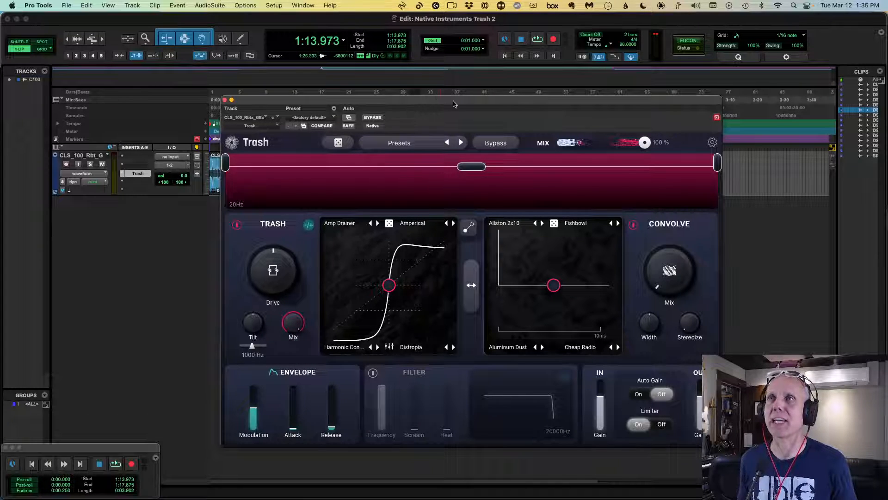
left_click_drag(453, 104, 453, 100)
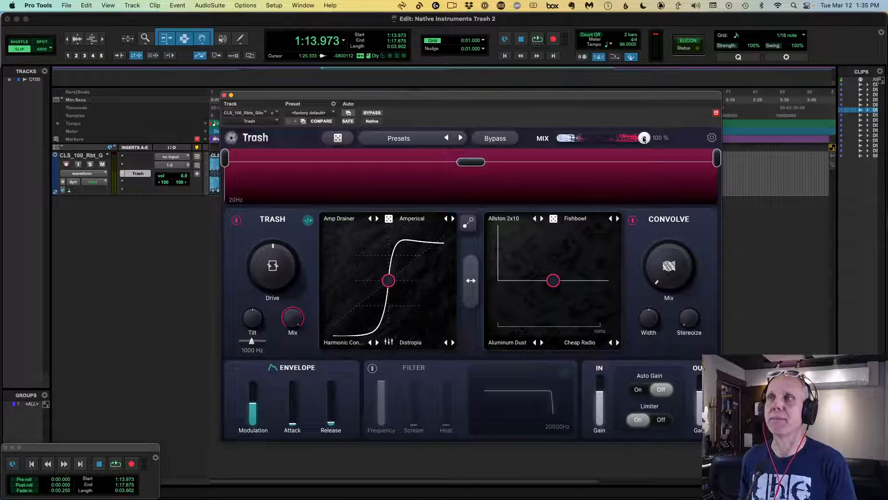
left_click_drag(644, 139, 556, 139)
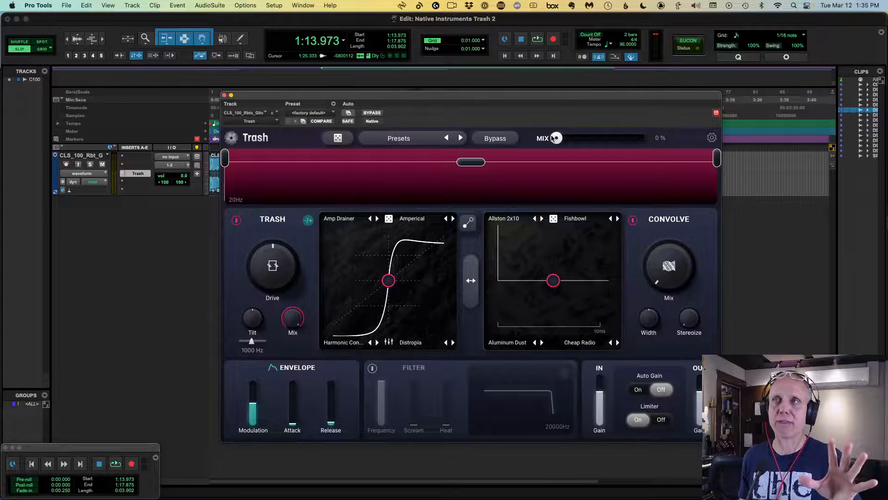
left_click_drag(555, 139, 659, 140)
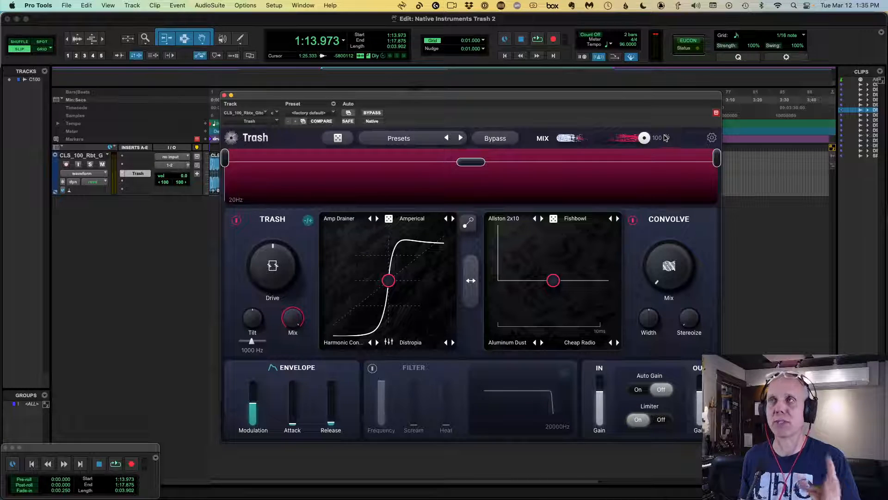
- Open the Trash plug-in's options to view the general and license settings, and close them
left_click(712, 138)
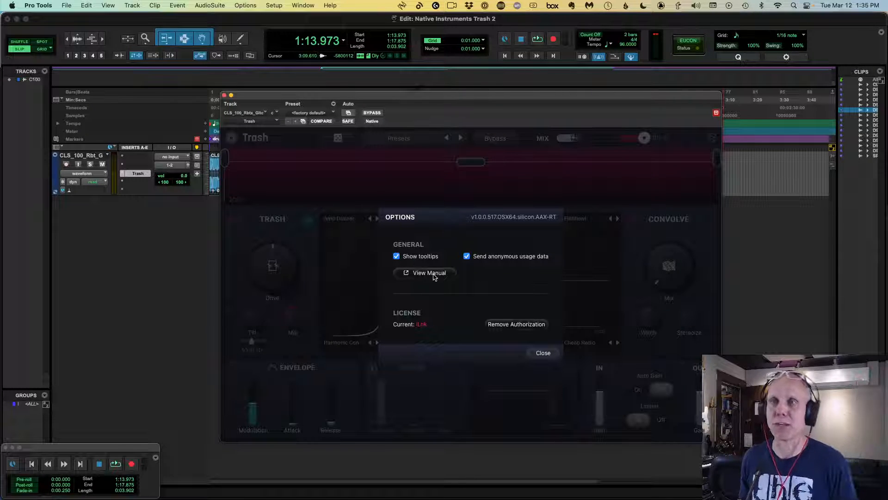
left_click(542, 352)
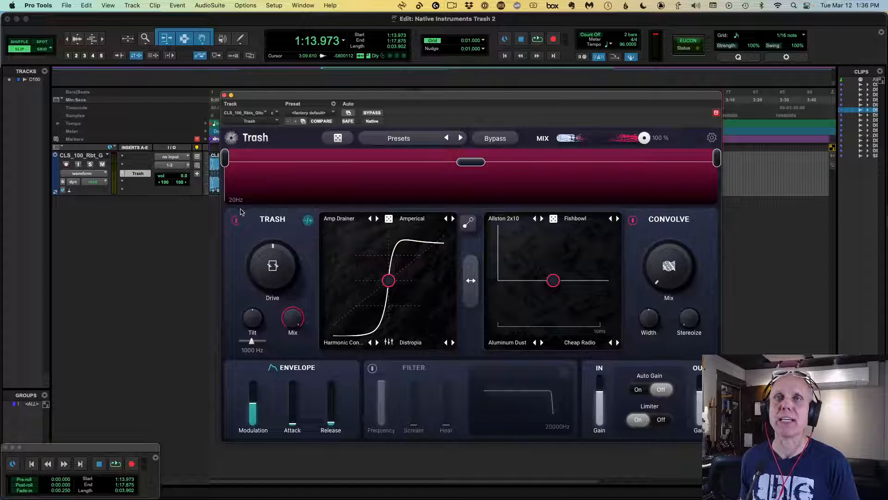
- Toggle the Trash module off and back on, and try its Drive and Tilt controls
left_click(237, 220)
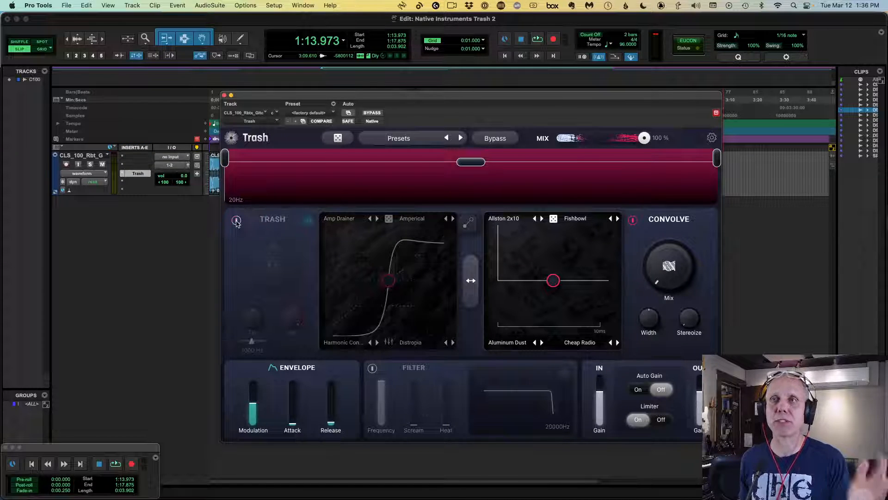
left_click(237, 221)
left_click_drag(273, 267, 291, 265)
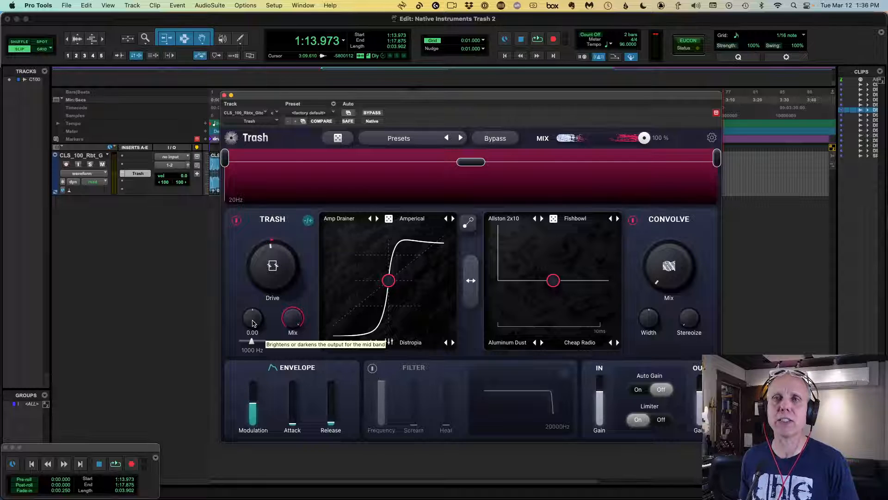
left_click_drag(254, 320, 253, 341)
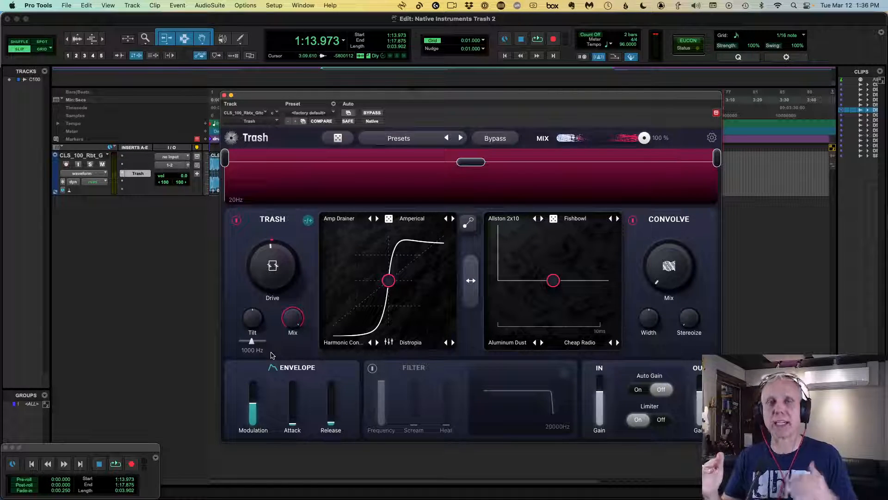
mouse_move(298, 334)
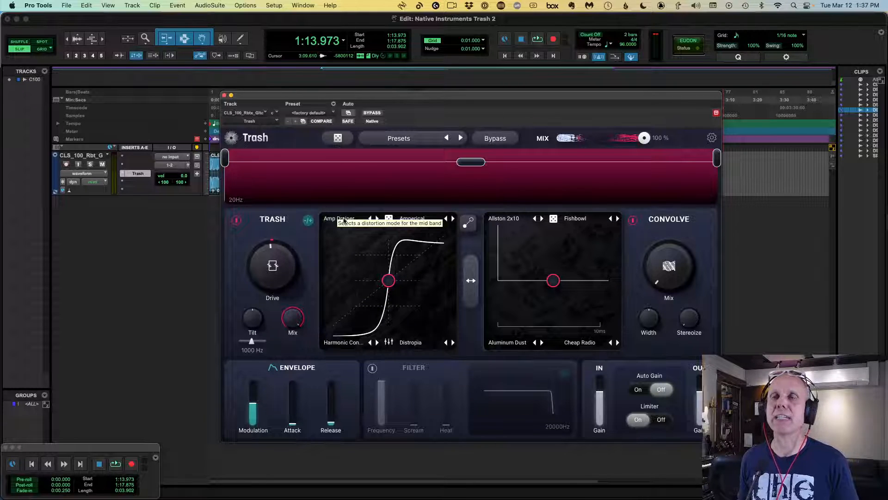
- Move the Trash distortion blend point to the Amp Drainer corner and return it near the centre
left_click_drag(388, 283, 322, 235)
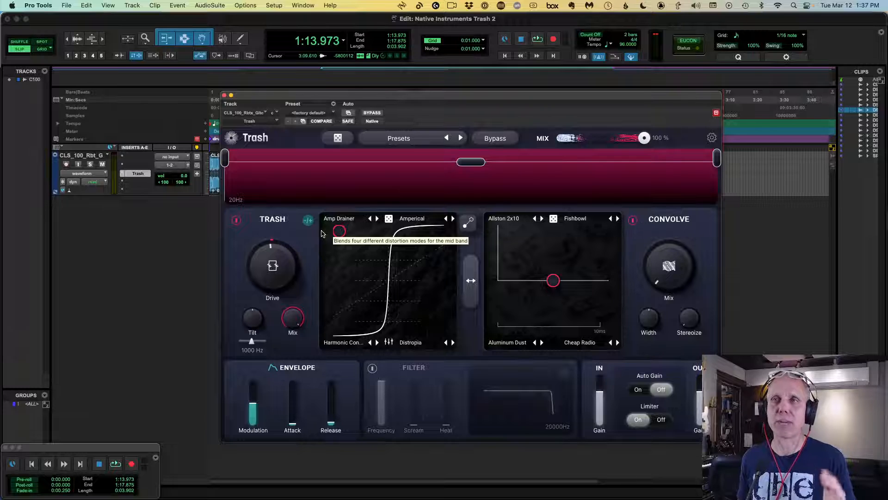
left_click_drag(324, 232, 393, 283)
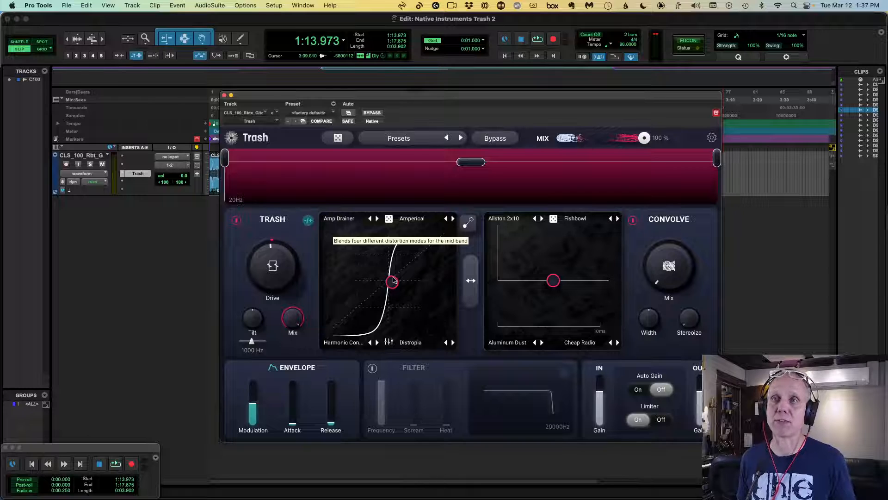
left_click_drag(392, 279, 390, 276)
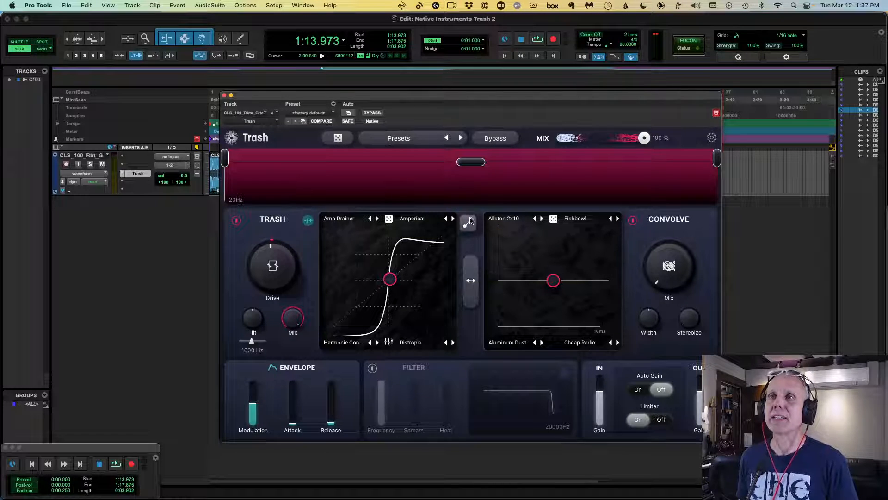
- Try envelope modulation of the Trash blend point, sending its target toward Distropia and shifting the base point toward Amp Drainer and back
left_click(469, 223)
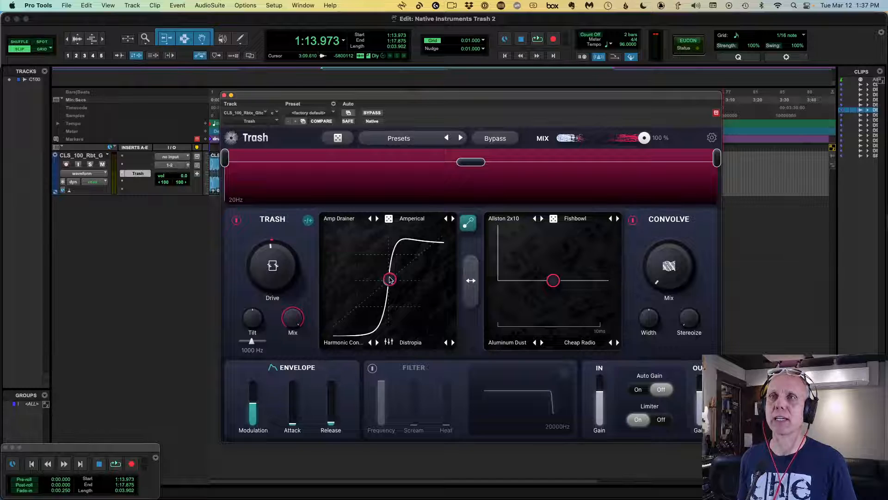
left_click_drag(390, 279, 432, 315)
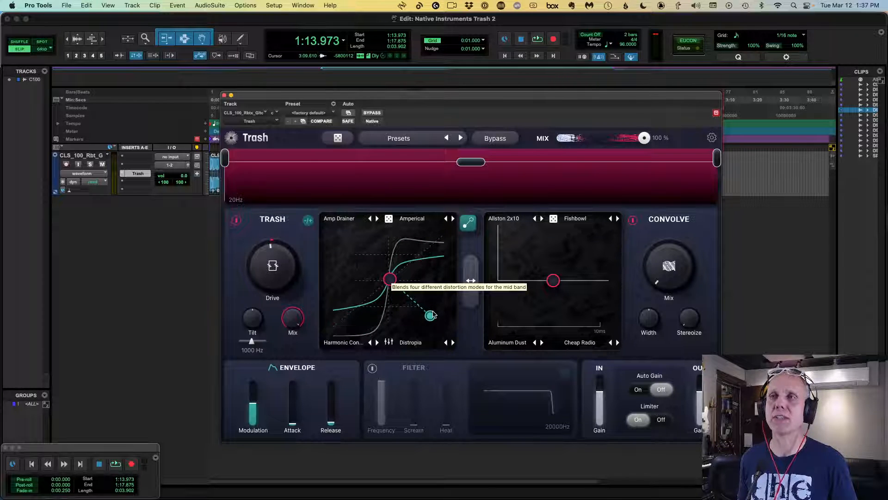
left_click_drag(390, 278, 369, 257)
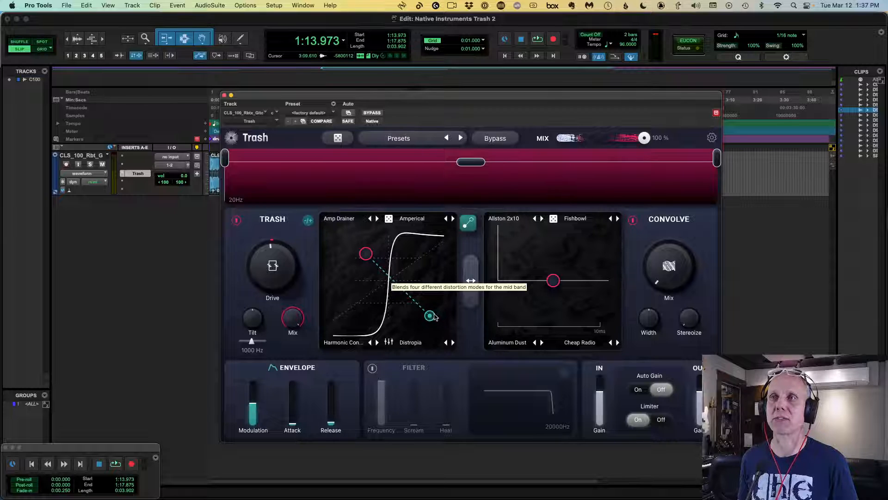
left_click_drag(364, 257, 384, 284)
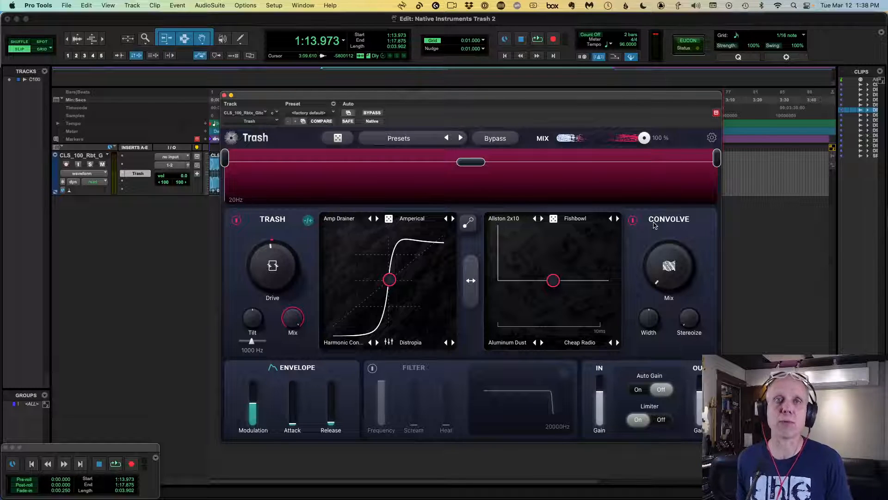
- Raise the Convolve mix to 1.00, nudge the convolution blend point slightly off centre, and return the mix to 0
mouse_move(668, 238)
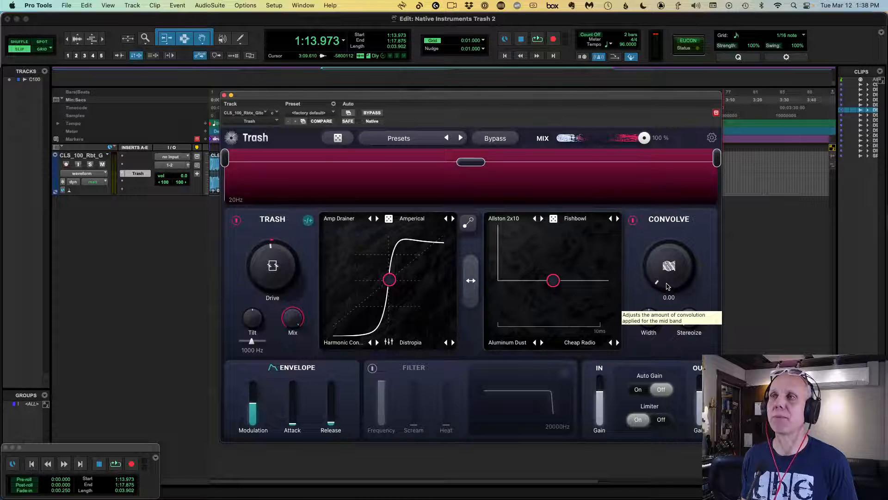
left_click_drag(667, 286, 699, 61)
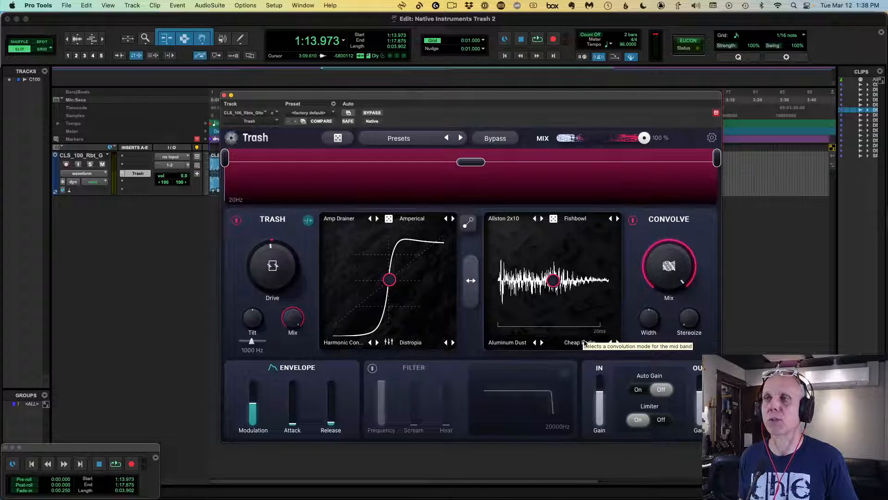
mouse_move(553, 281)
left_mouse_down()
mouse_move(604, 241)
mouse_move(593, 305)
mouse_move(575, 304)
mouse_move(602, 309)
mouse_move(511, 317)
mouse_move(532, 285)
mouse_move(550, 277)
left_mouse_up()
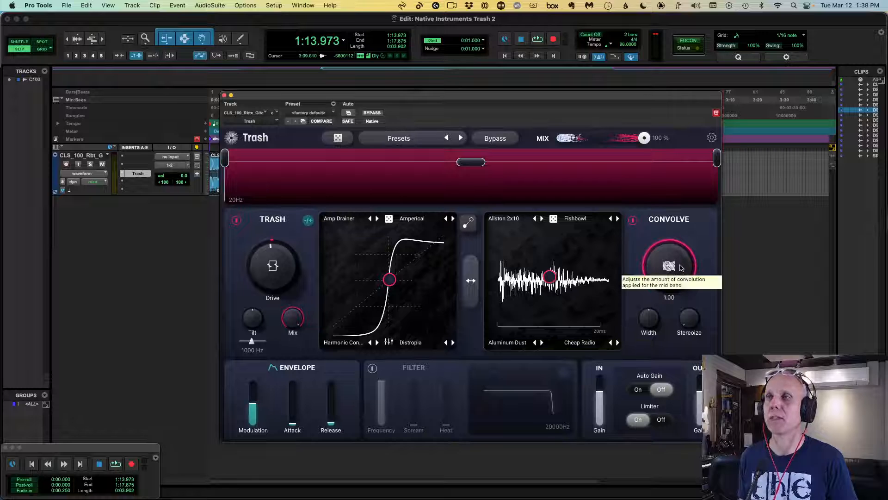
left_click_drag(669, 268, 648, 329)
mouse_move(648, 320)
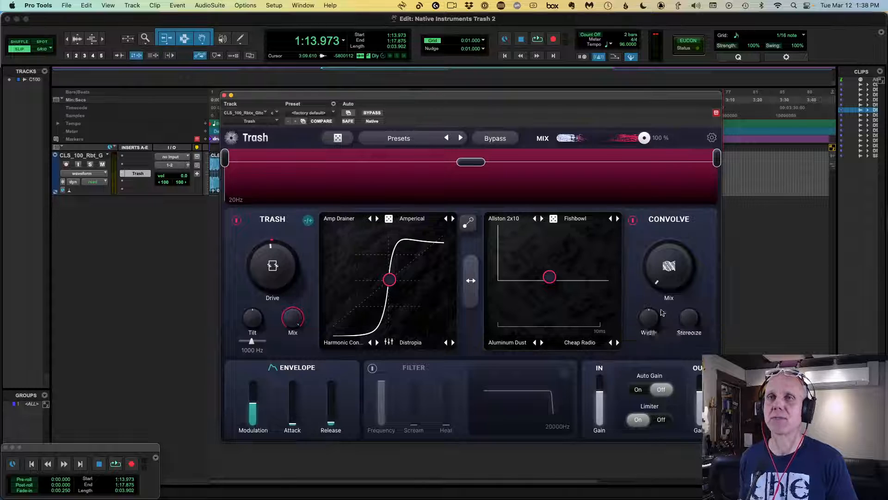
mouse_move(689, 315)
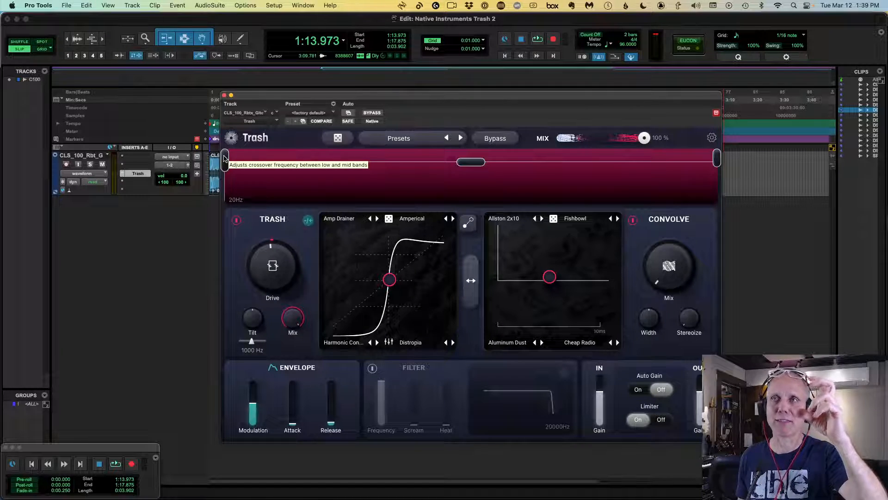
- Split the signal into three bands with crossovers at 704 Hz and 4960 Hz, selecting the low and mid bands in turn
left_click_drag(226, 158, 420, 170)
left_click(359, 179)
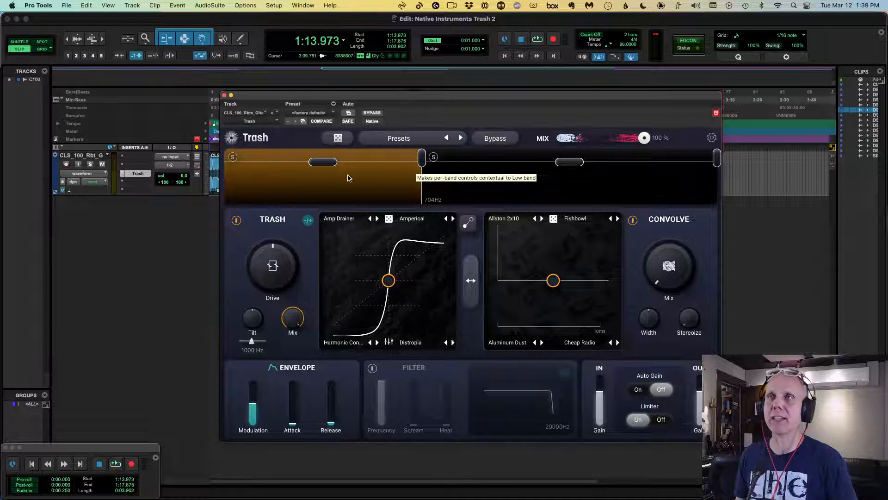
left_click(531, 183)
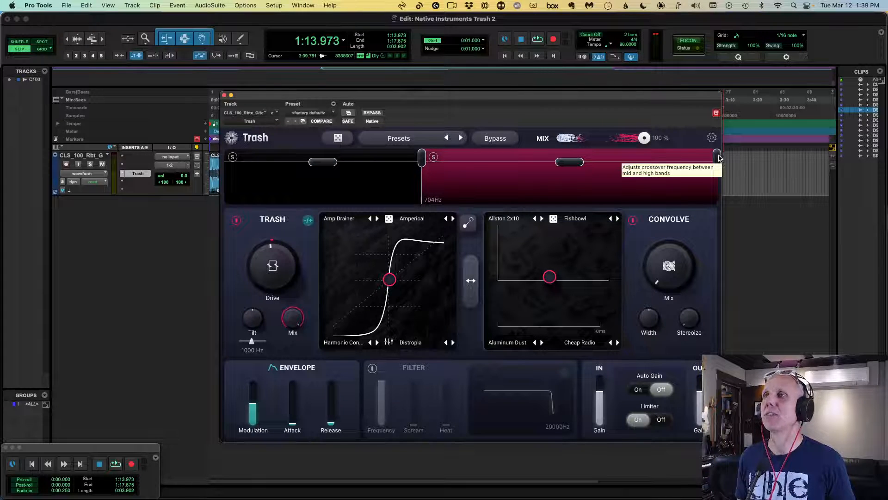
left_click_drag(718, 157, 594, 158)
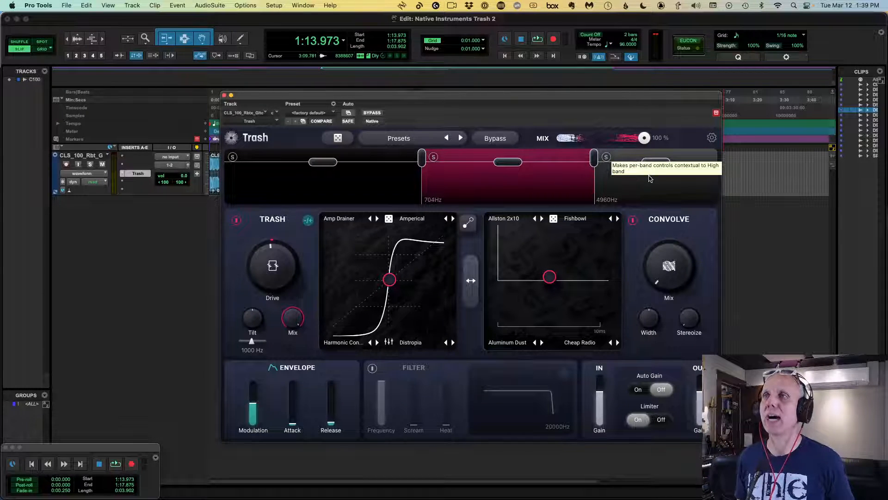
- Compare the per-band controls by selecting the high, mid and low bands in turn, ending on the high band
left_click(648, 185)
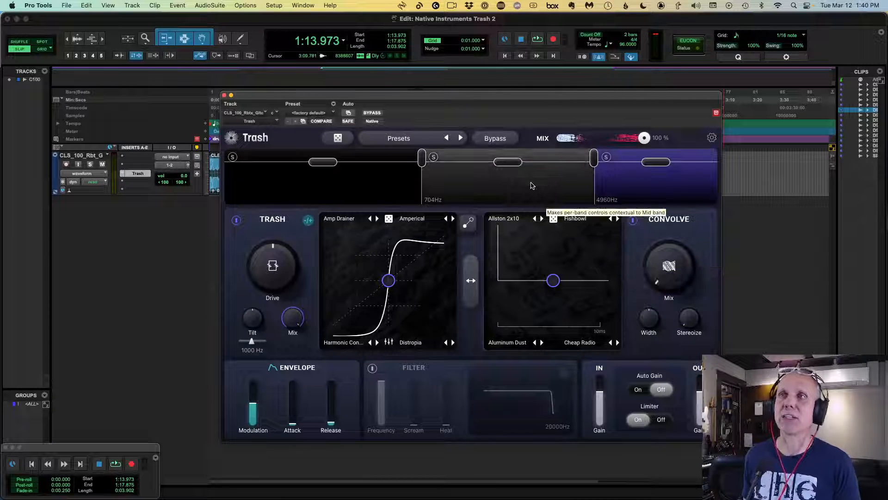
left_click(531, 185)
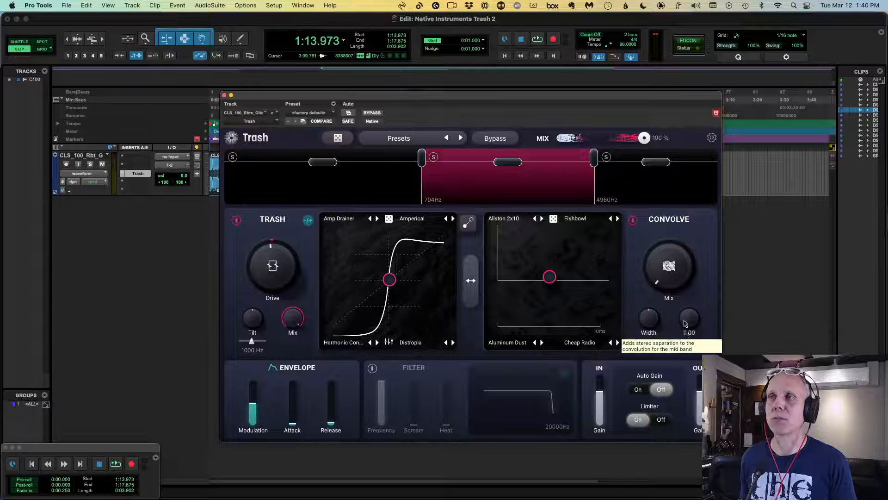
left_click(338, 181)
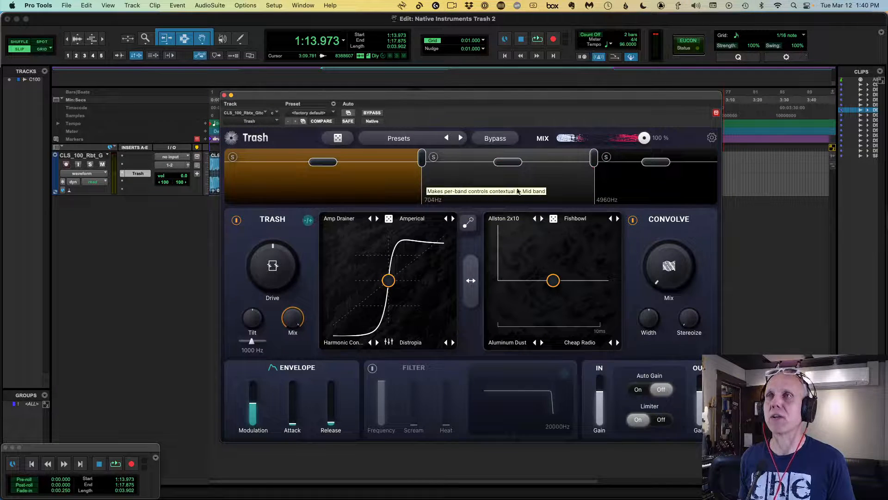
left_click(519, 191)
left_click(676, 181)
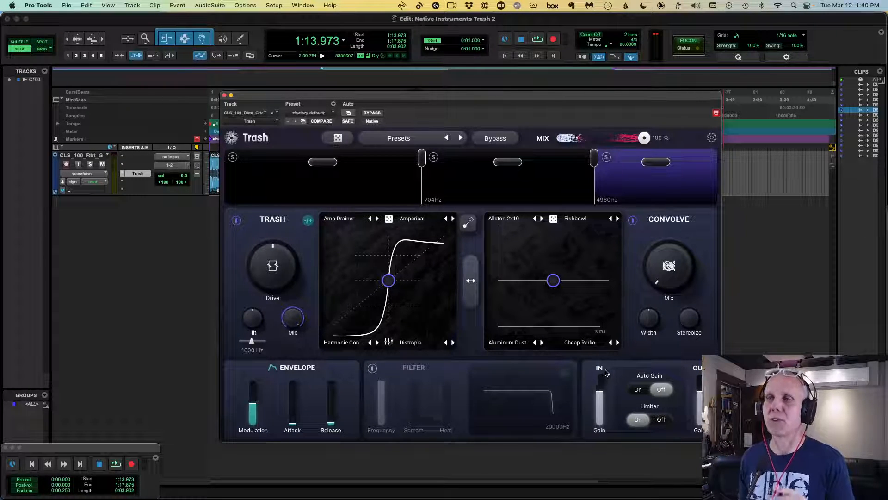
- Nudge the input gain and turn Auto Gain on
mouse_move(601, 394)
left_mouse_down()
mouse_move(597, 419)
mouse_move(595, 374)
mouse_move(599, 397)
left_mouse_up()
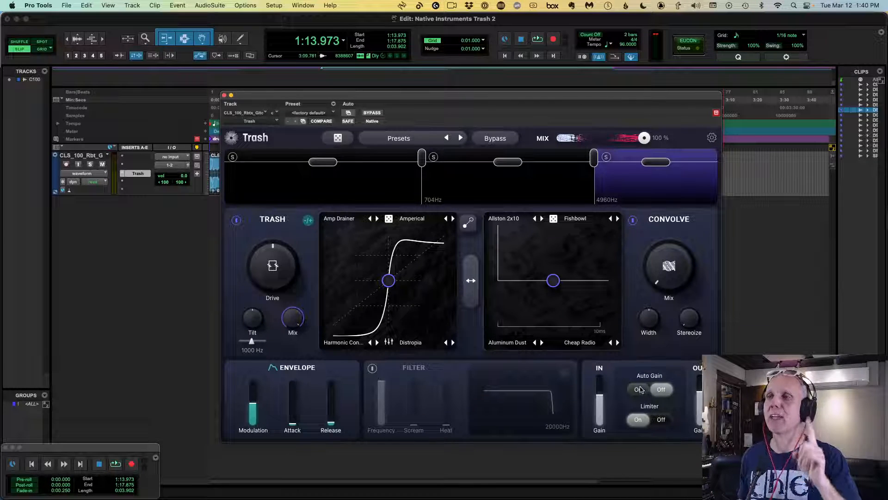
left_click(640, 389)
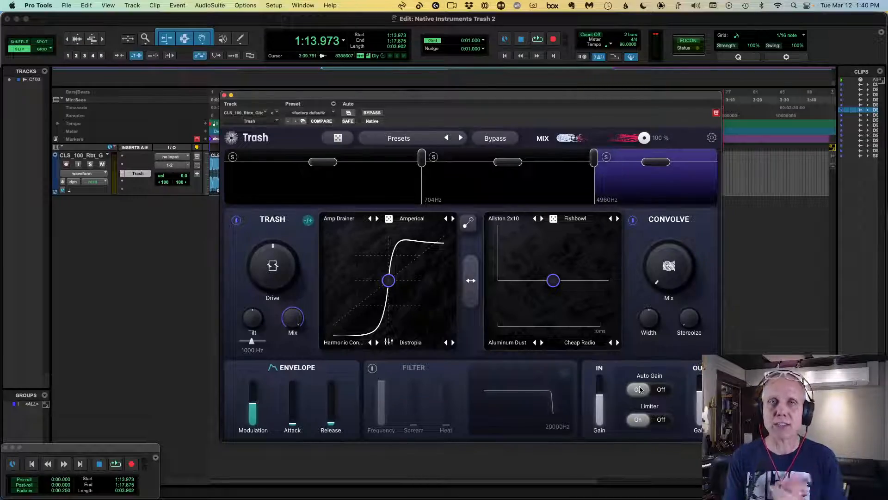
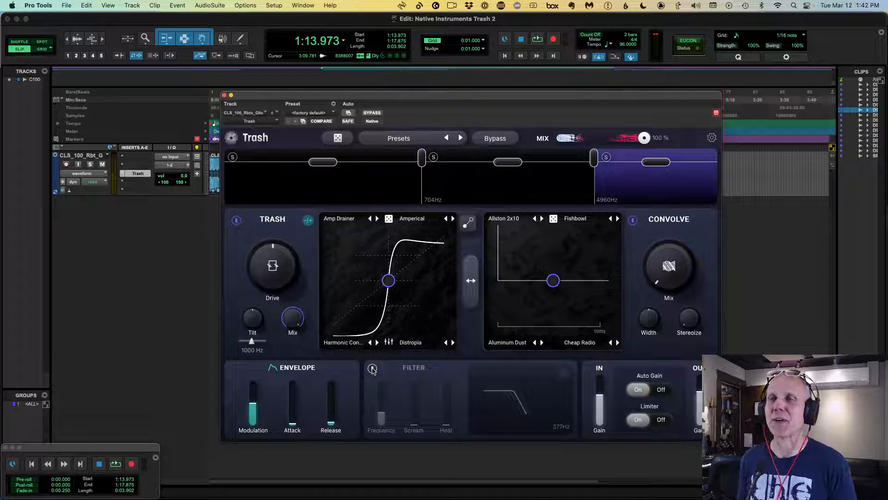
- Enable the Filter module, raise its cutoff frequency to 1125 Hz, and try the Heat control, leaving it at 0.0 dB
left_click(373, 369)
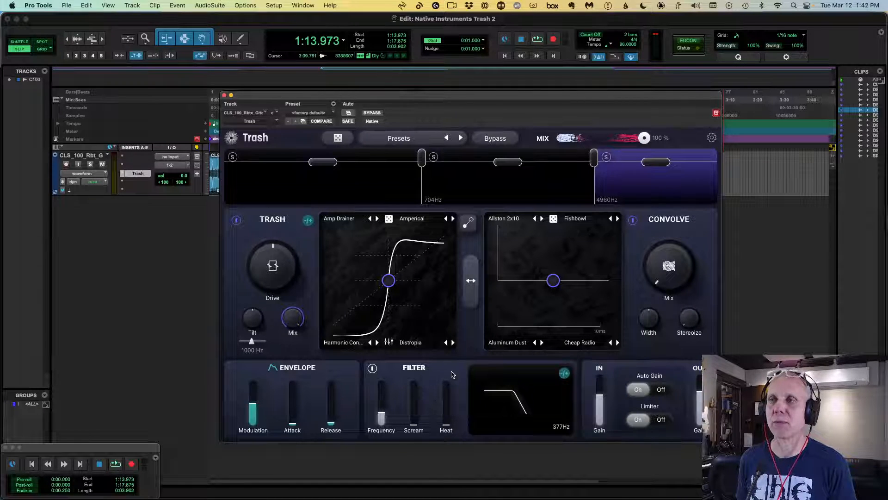
mouse_move(419, 389)
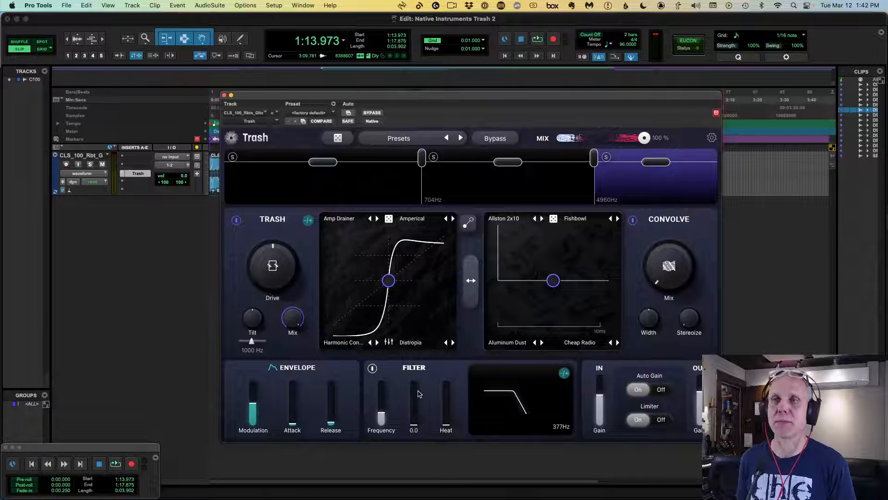
mouse_move(381, 414)
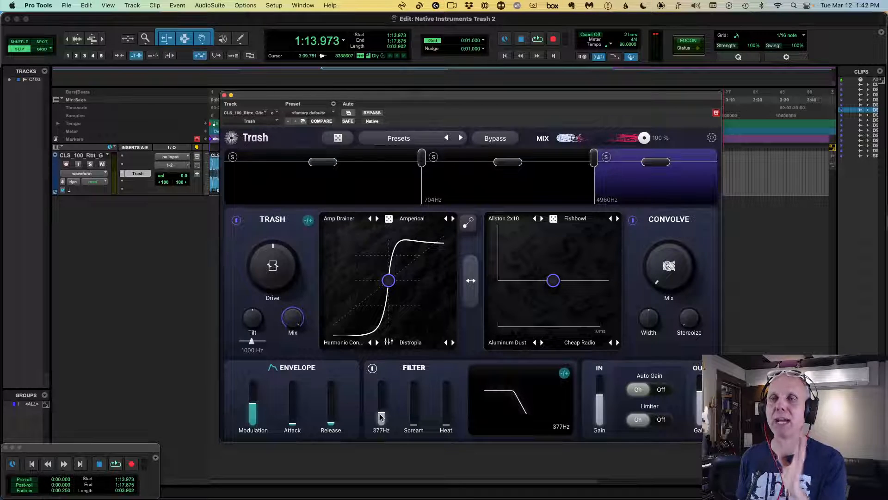
left_click_drag(381, 417, 418, 426)
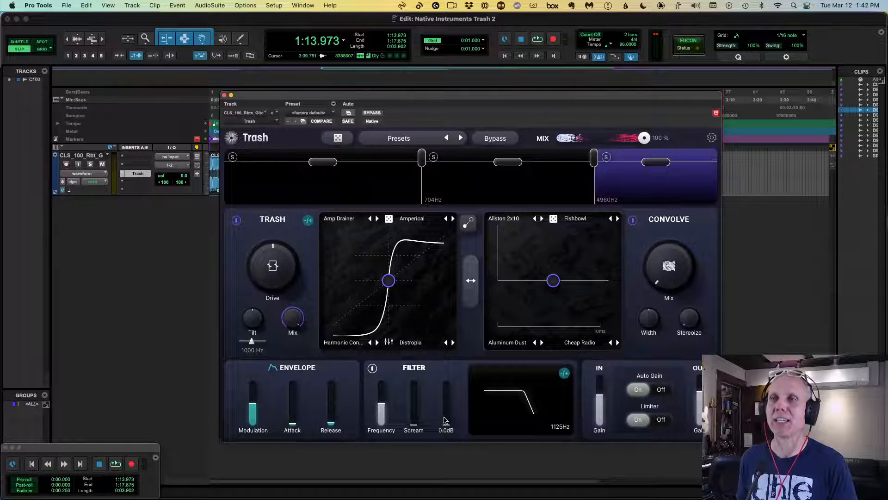
mouse_move(445, 420)
left_mouse_down()
mouse_move(446, 382)
mouse_move(445, 433)
left_mouse_up()
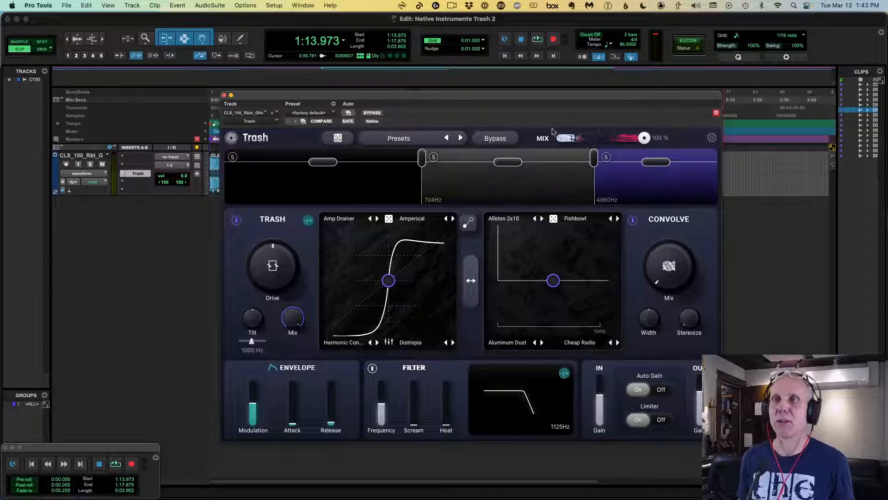
- Raise the envelope's Modulation to maximum and apply it to the filter cutoff, lowering the filter frequency to 107 Hz
left_click_drag(558, 97, 517, 88)
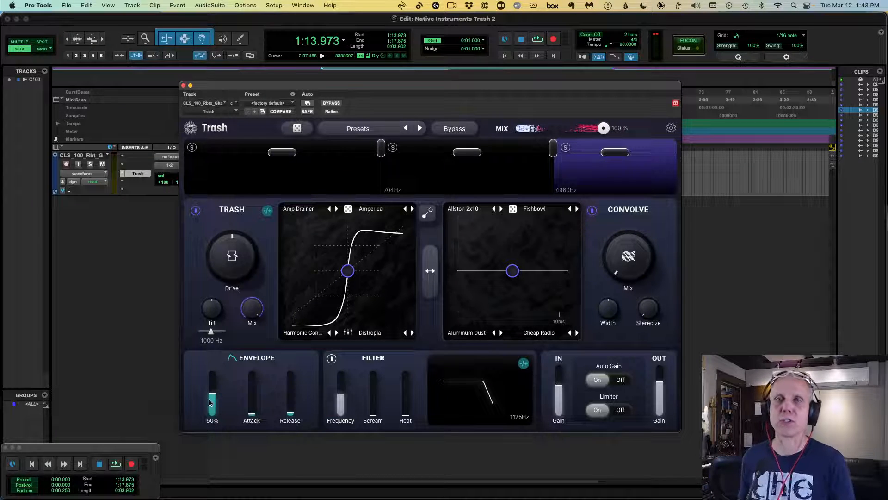
left_click_drag(210, 402, 212, 372)
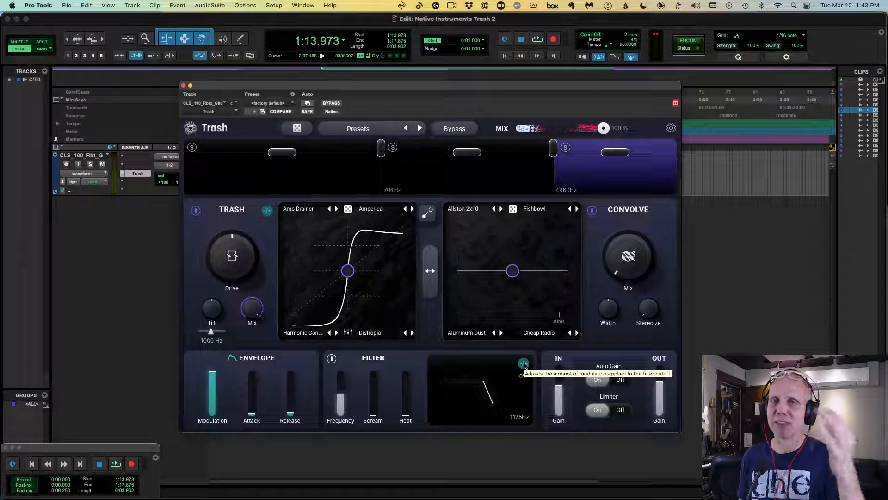
left_click_drag(524, 365, 526, 346)
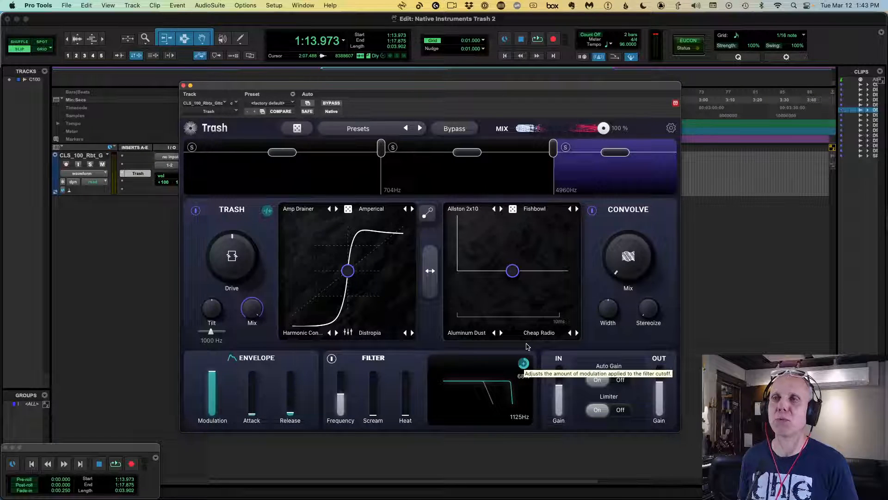
left_click_drag(340, 394, 341, 413)
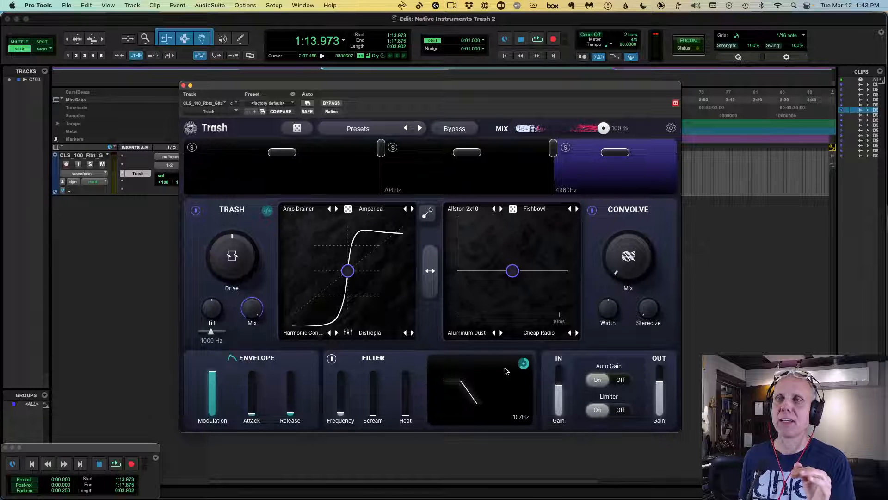
left_click_drag(524, 363, 523, 365)
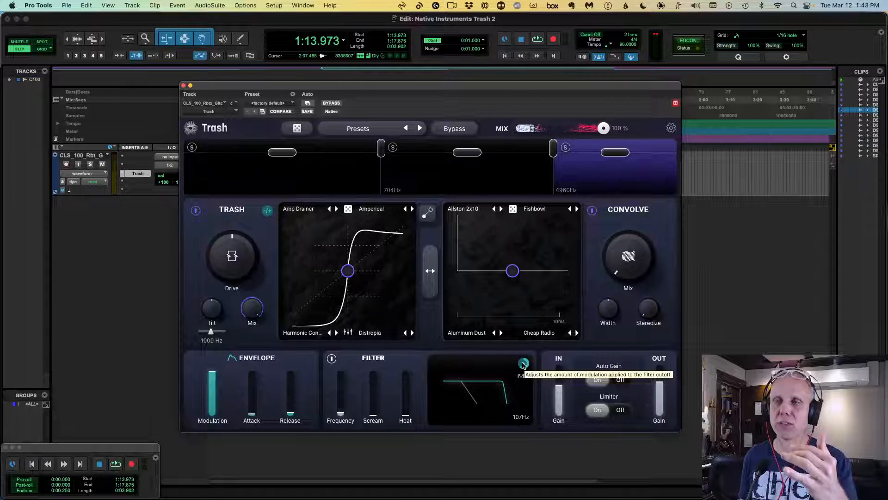
scroll(523, 364, "up", 4)
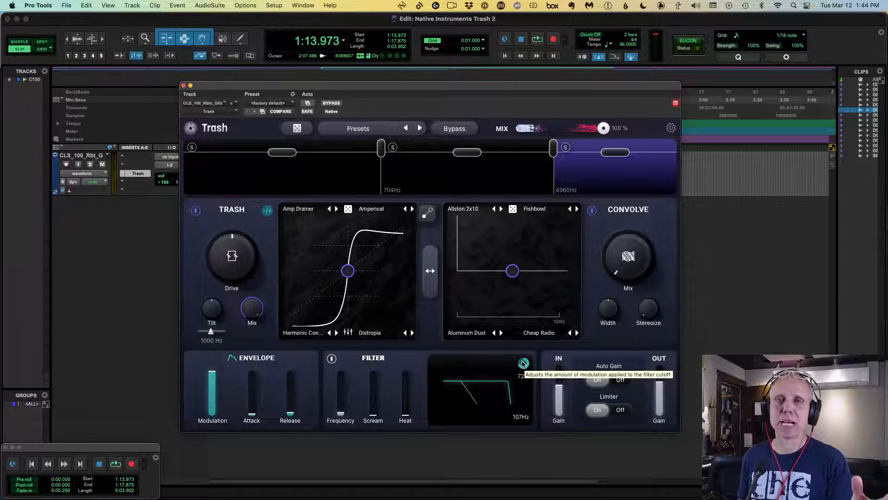
left_click_drag(523, 364, 520, 372)
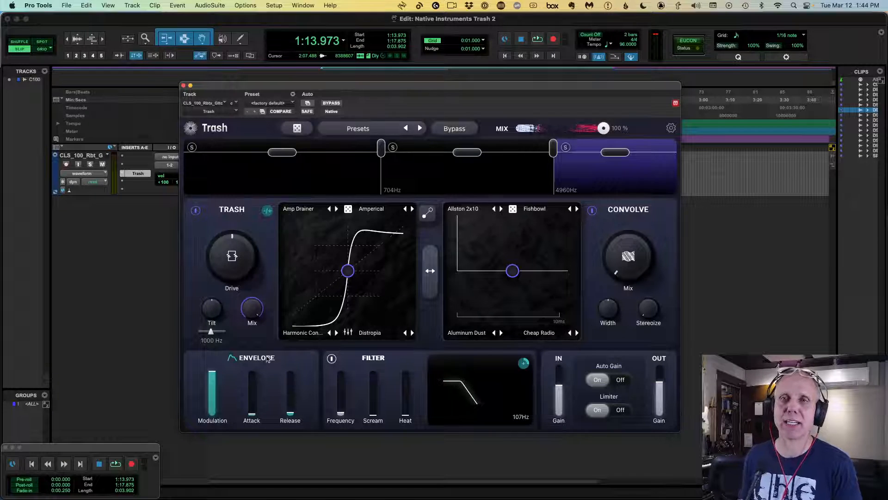
- Increase the envelope's Attack and Release, and switch the Filter module off
left_click_drag(251, 413, 290, 394)
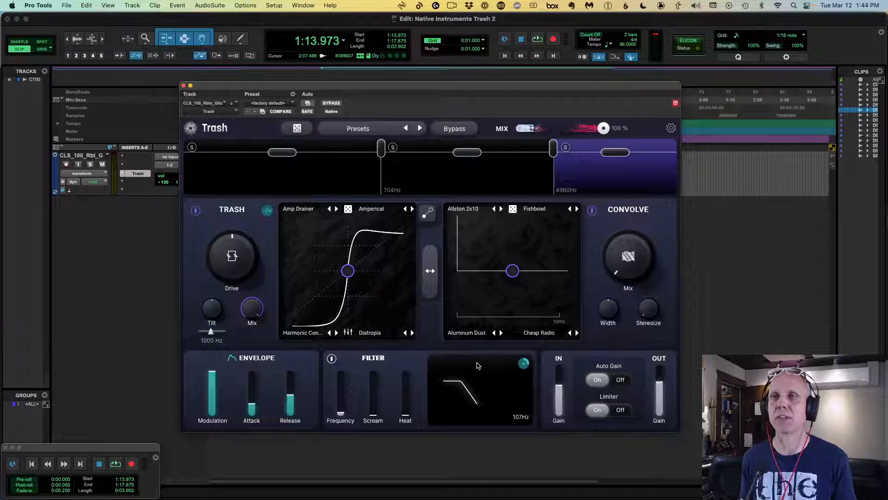
left_click(332, 358)
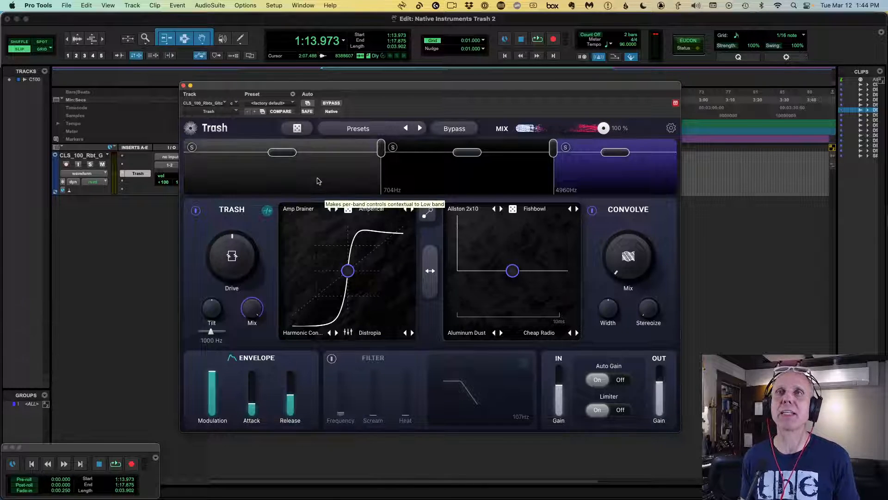
- Return to a single full-range mid band by moving the lower crossover to 20 Hz and the upper one to the top of the spectrum
left_click_drag(364, 99, 395, 141)
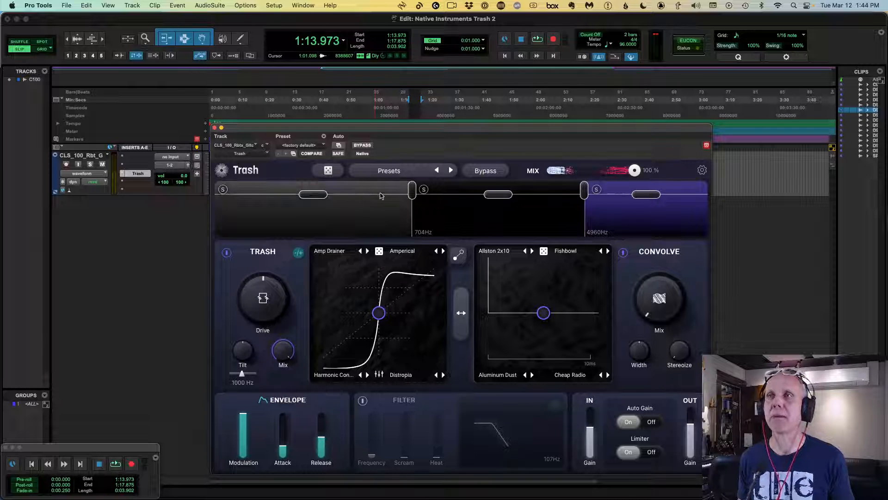
left_click_drag(412, 190, 202, 193)
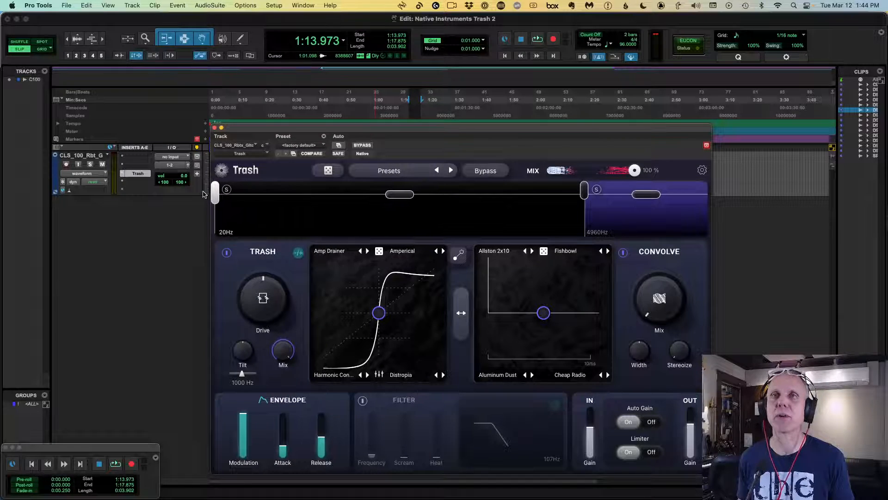
left_click_drag(585, 190, 708, 190)
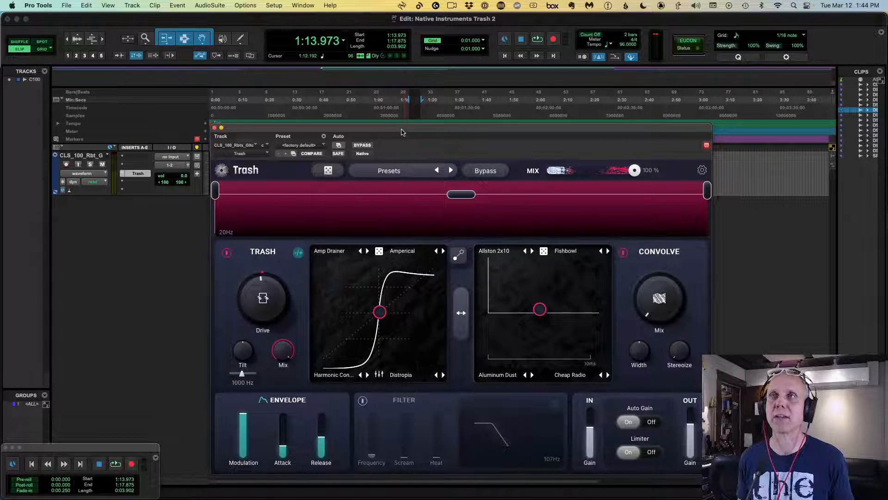
- Select the first drums clip and play it with Trash bypassed, switching the effect back in during playback
left_click_drag(401, 133, 427, 210)
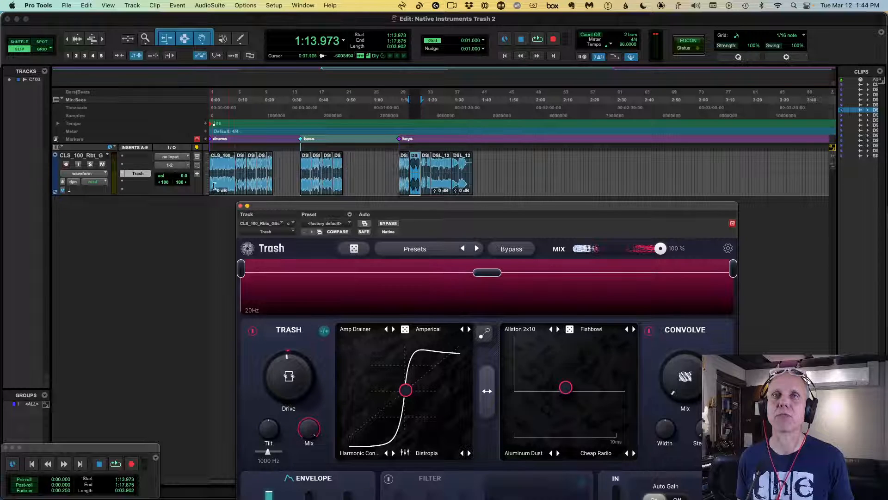
left_click(214, 186)
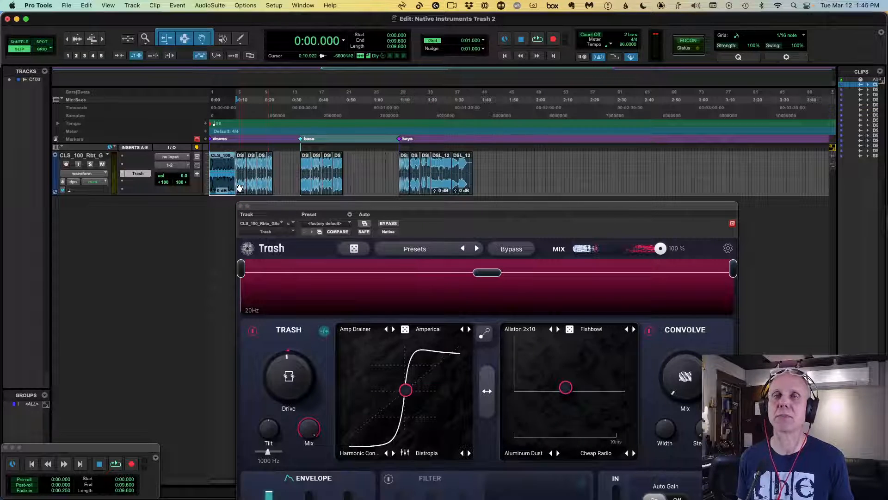
left_click_drag(403, 209, 423, 120)
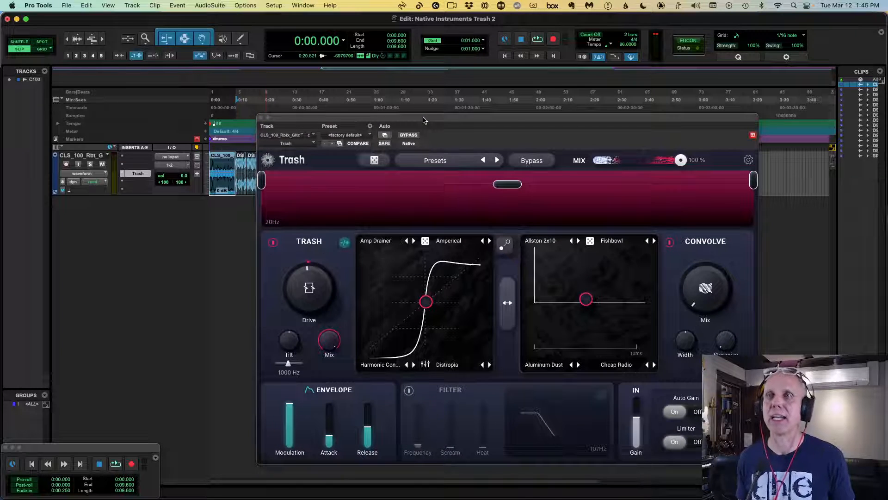
left_click(532, 161)
key("space")
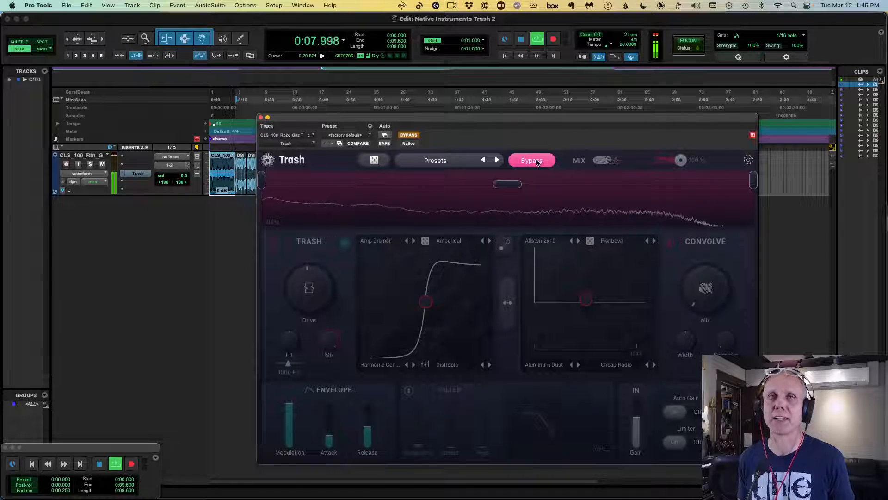
left_click(536, 161)
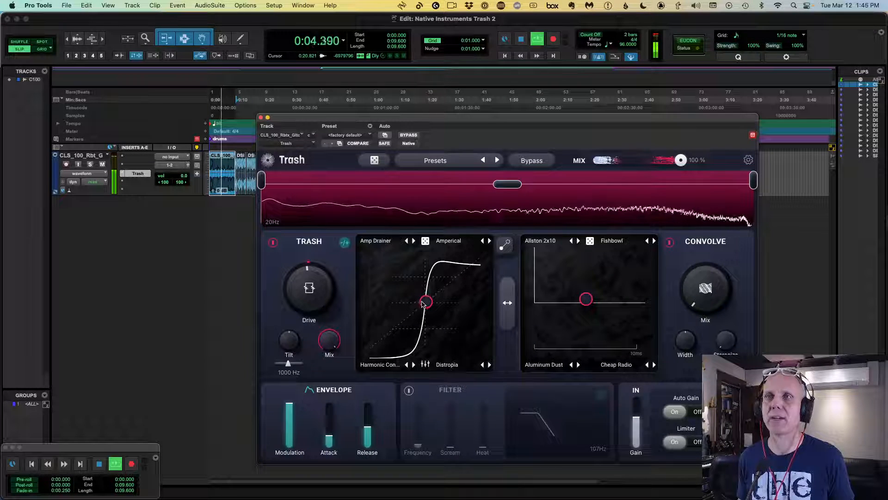
- Move the Trash blend point into the Amperical corner and raise Drive to 0.92
left_click_drag(423, 303, 479, 252)
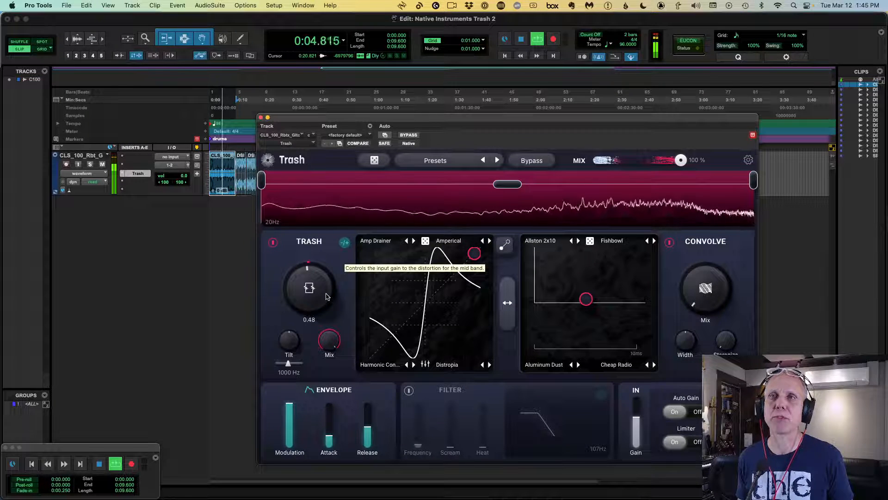
left_click_drag(326, 296, 325, 204)
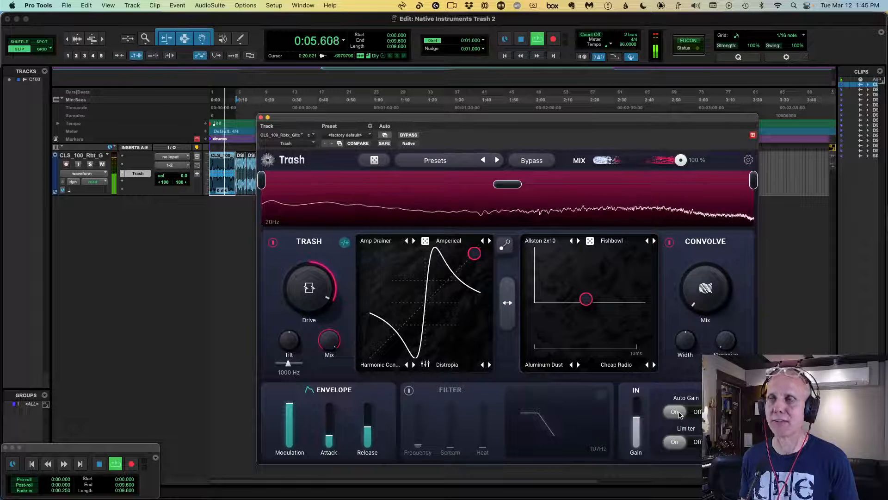
- Compare the drum loop's distortion with Auto Gain off and on, leaving Auto Gain on
left_click(694, 413)
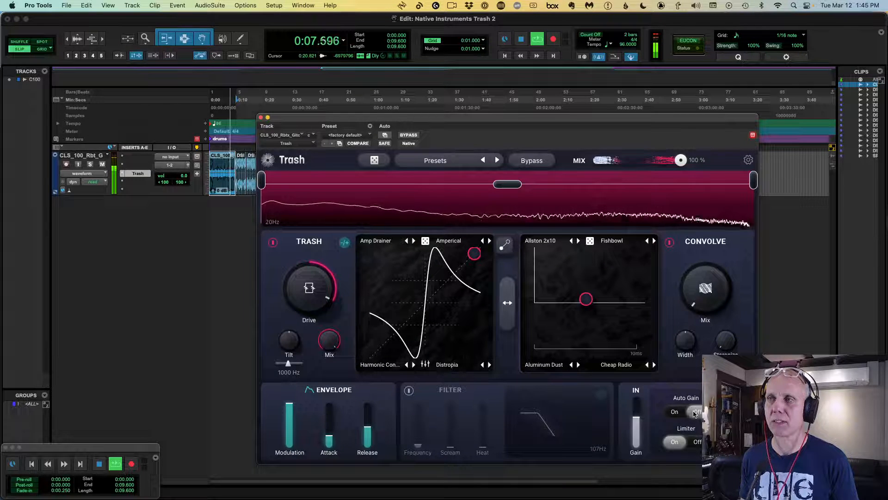
left_click(682, 413)
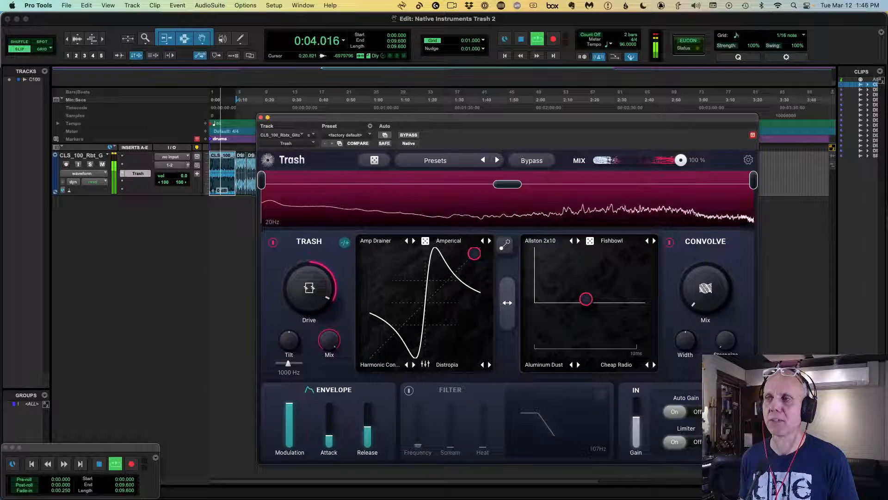
left_click(698, 412)
left_click(675, 412)
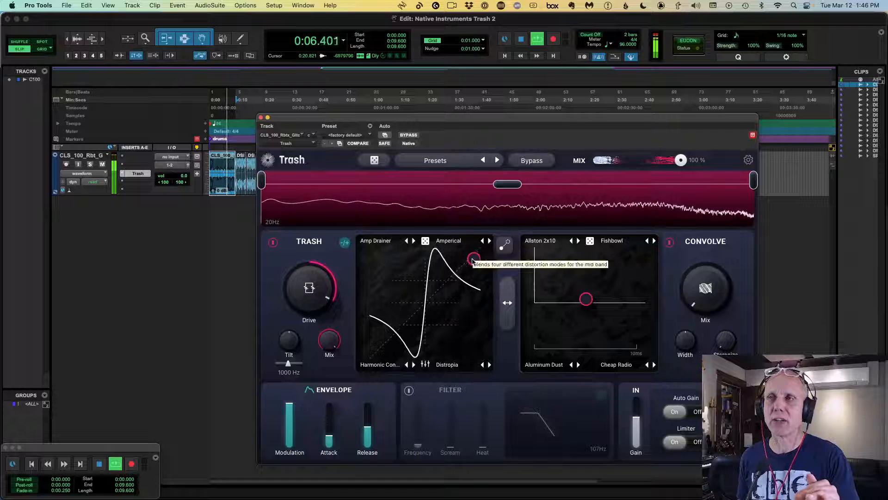
- Move the Trash blend point across to the Amp Drainer corner
left_click_drag(472, 260, 368, 255)
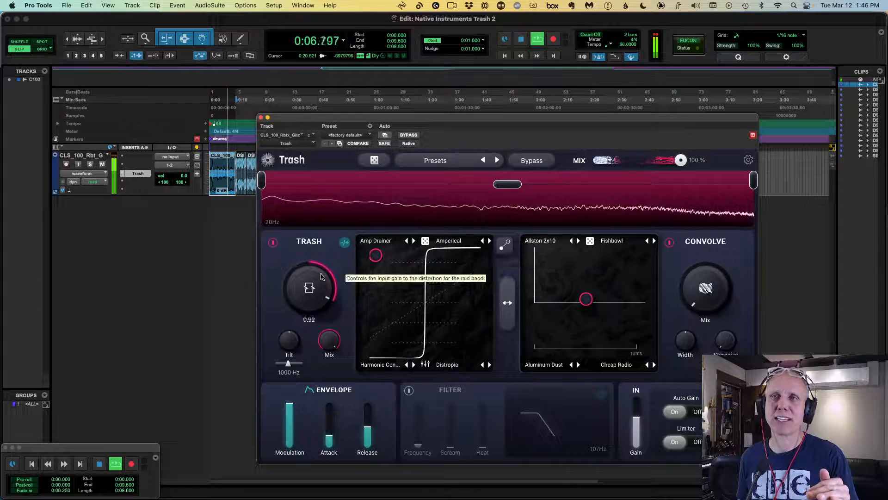
- Lower the Trash Drive and sweep the blend point around the pad between its four distortion modes
left_click_drag(322, 276, 307, 289)
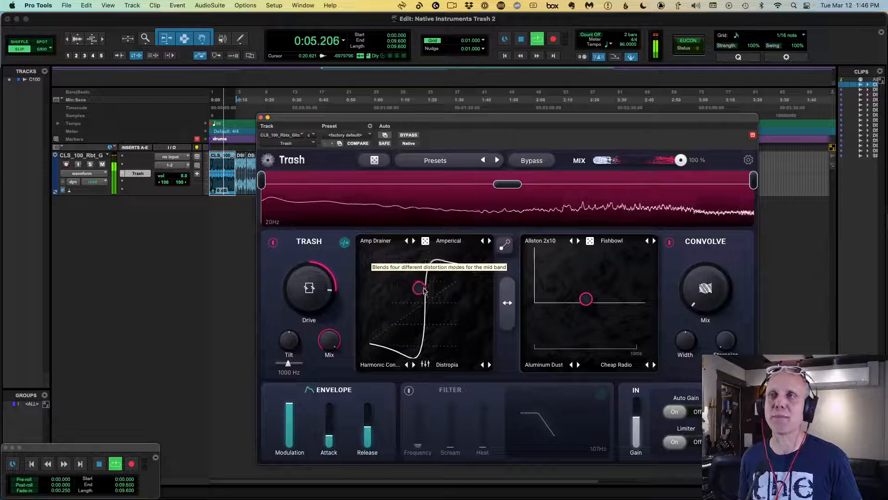
left_click_drag(454, 321, 475, 268)
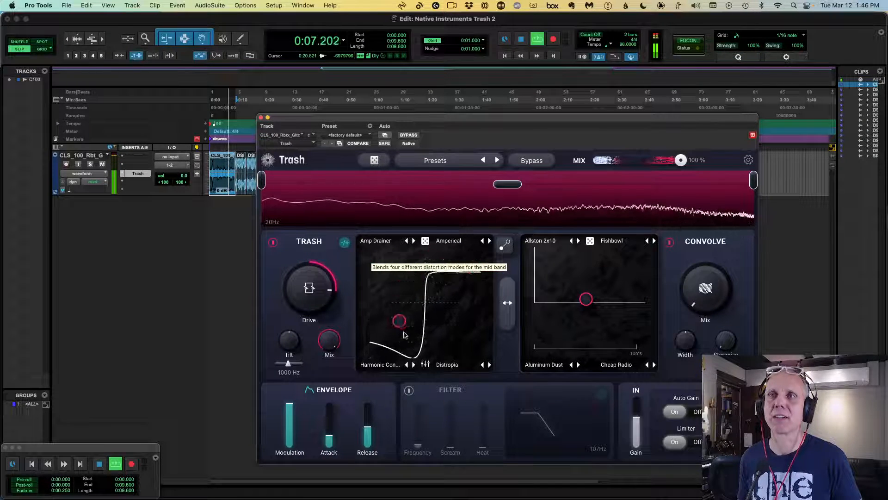
left_click_drag(403, 334, 436, 295)
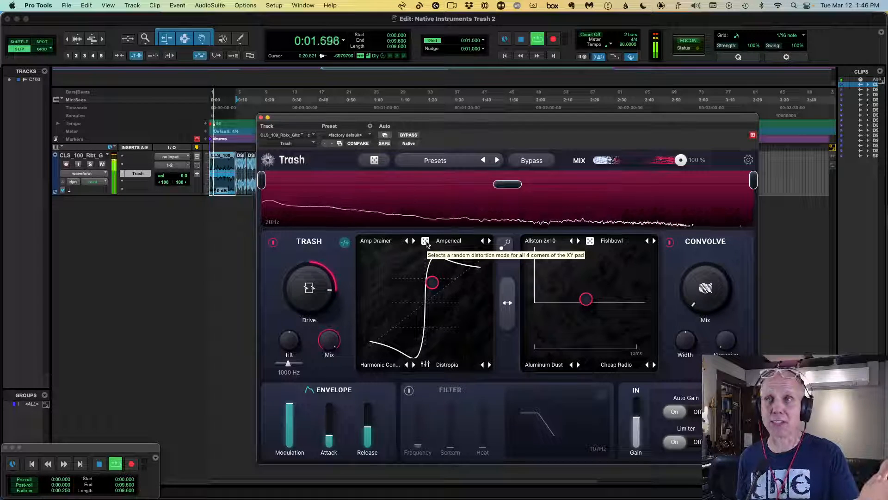
- Randomize all four Trash distortion modes and audition them by moving the blend point, with Drive at 0.72
left_click(425, 241)
left_click_drag(435, 291, 469, 344)
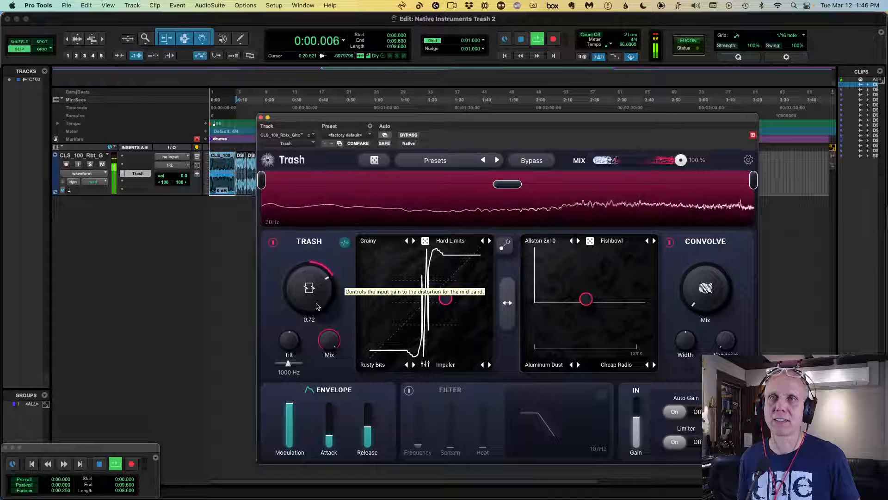
mouse_move(292, 334)
left_mouse_down()
mouse_move(292, 324)
mouse_move(284, 377)
mouse_move(294, 318)
mouse_move(286, 344)
left_mouse_up()
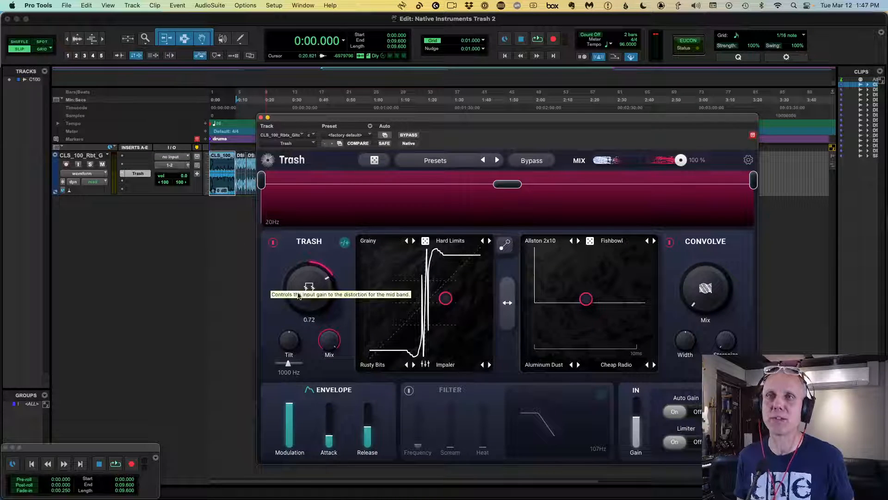
- Reset the Trash Drive to its default and centre the blend point, auditioning the drum loop briefly
left_click(315, 297, "alt")
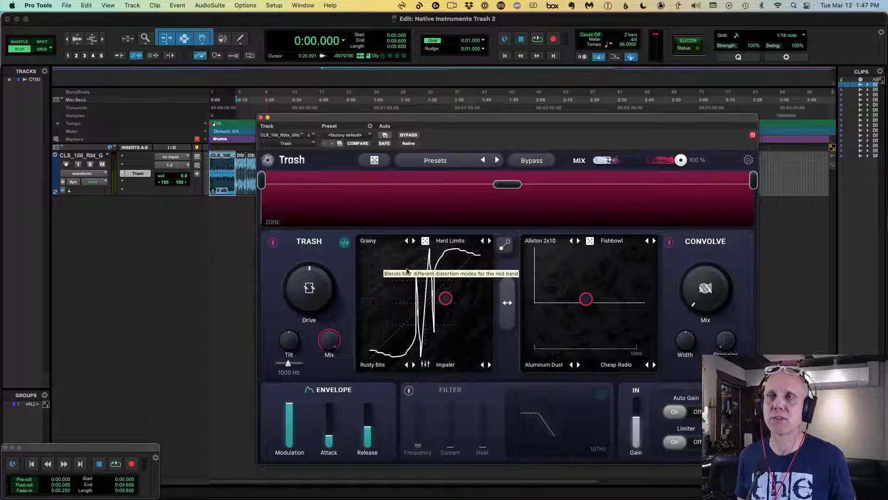
left_click_drag(445, 299, 426, 304)
key("space")
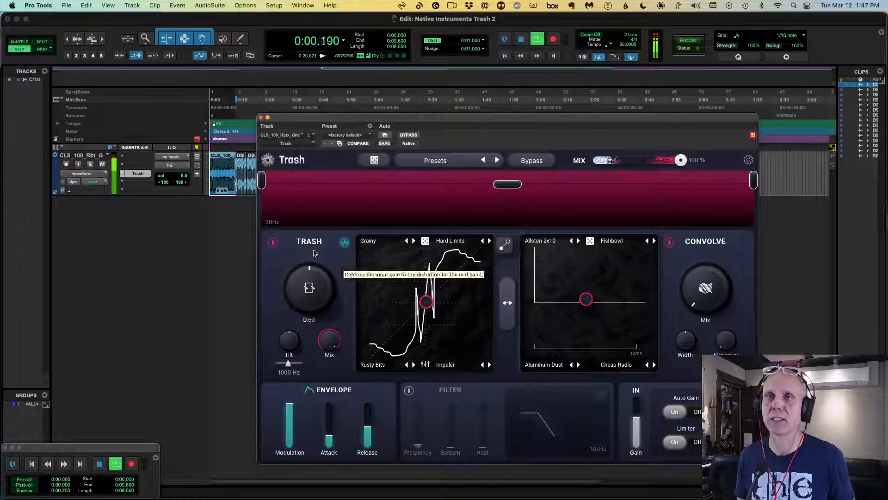
key("space")
- Switch off the Trash module and play the loop, comparing the sound with the whole effect bypassed and active
left_click(273, 242)
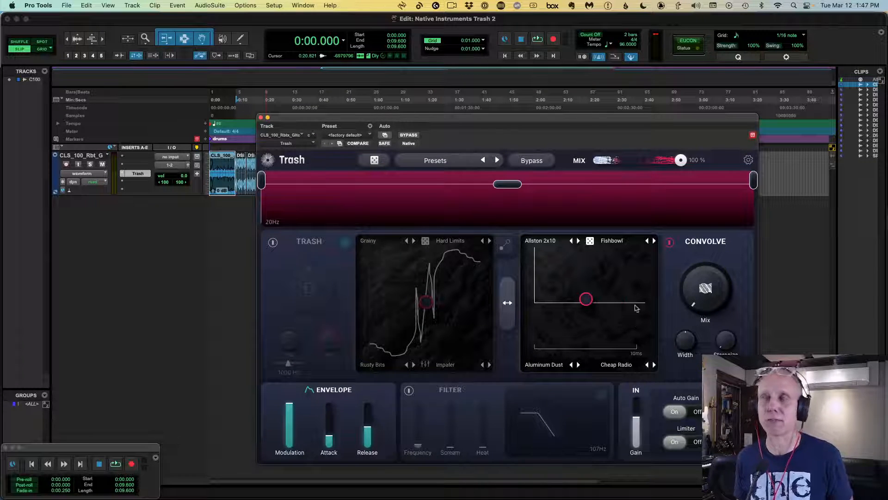
key("space")
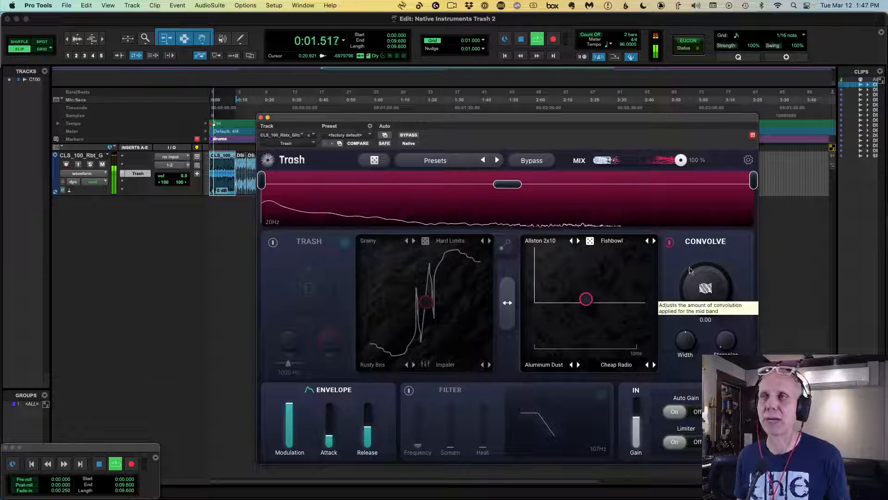
left_click(530, 161)
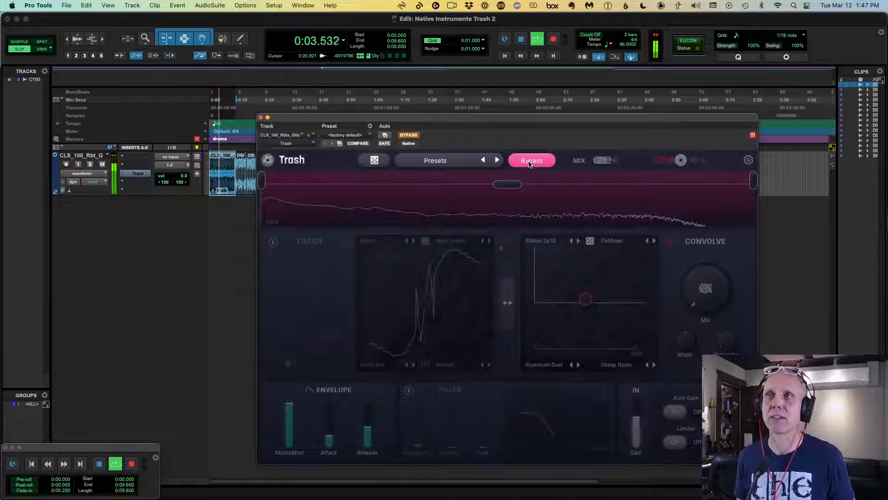
left_click(530, 163)
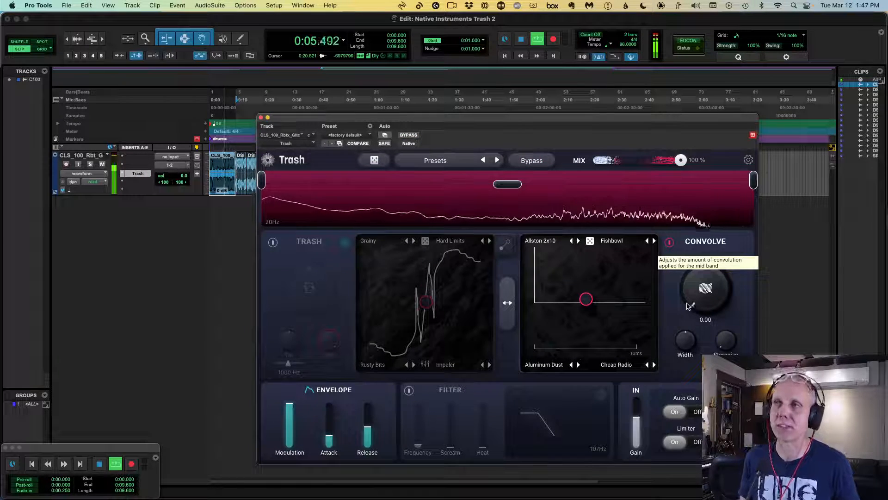
- Raise the Convolve Mix to maximum and sweep its blend point between the Allston 2x10 and Fishbowl corners
left_click_drag(694, 297, 714, 104)
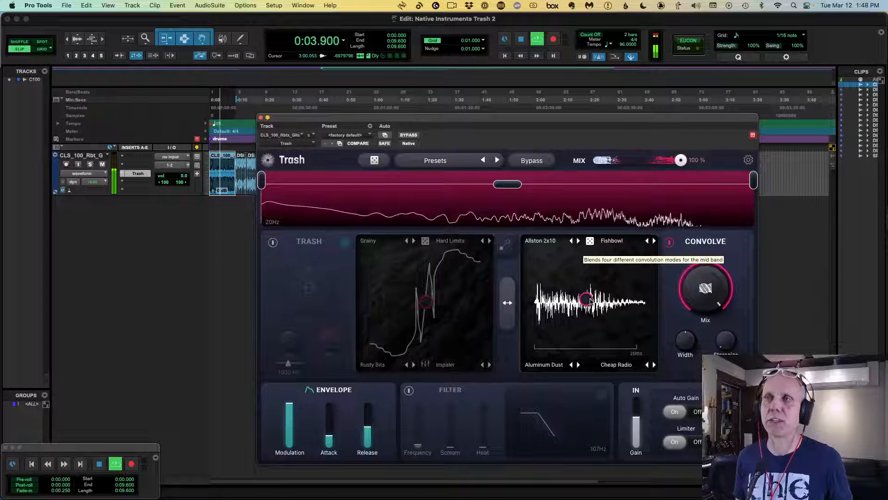
left_click_drag(588, 300, 548, 264)
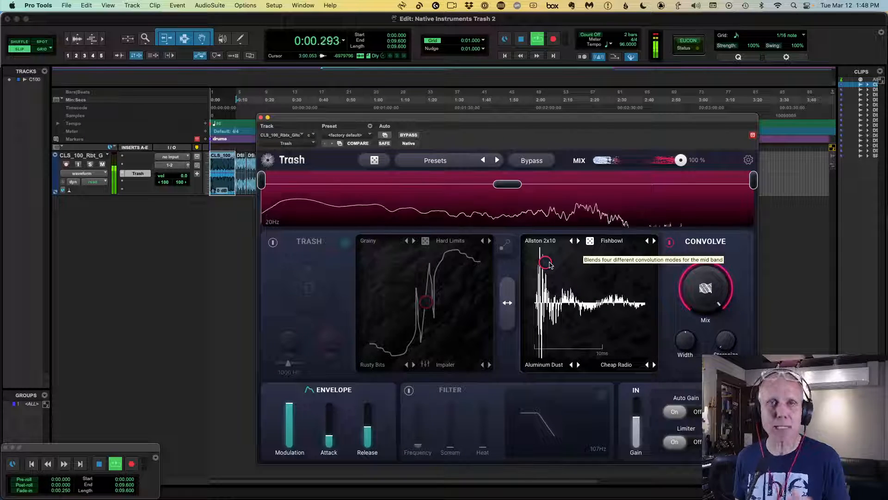
left_click_drag(550, 264, 639, 254)
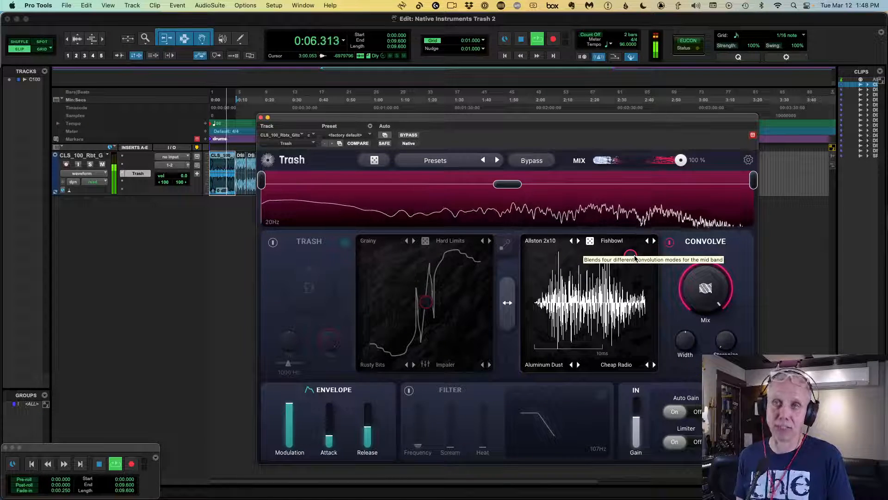
left_click_drag(635, 258, 570, 266)
- Randomize the four Convolve modes and raise the module's Width and Stereoize amounts
left_click(591, 241)
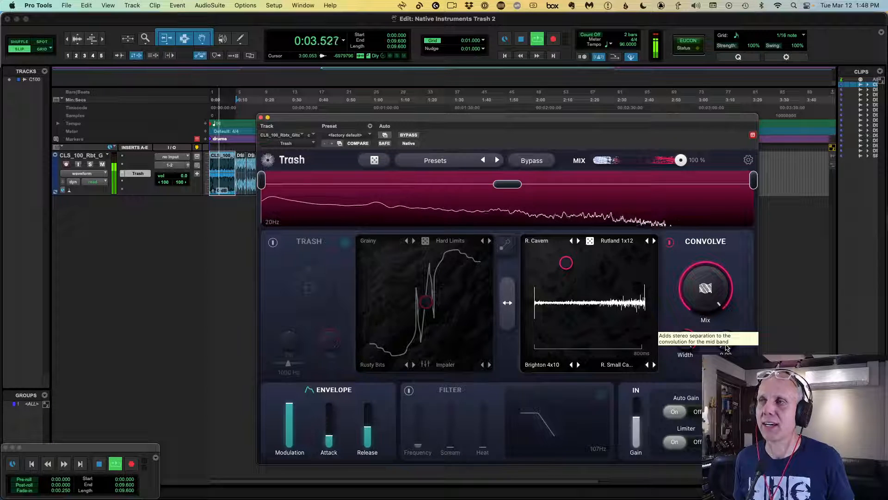
left_click_drag(726, 348, 727, 314)
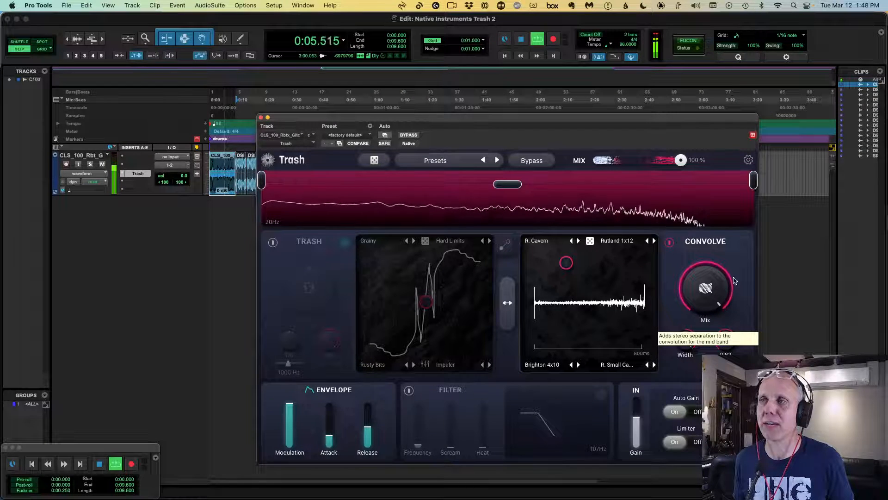
left_click_drag(731, 268, 734, 256)
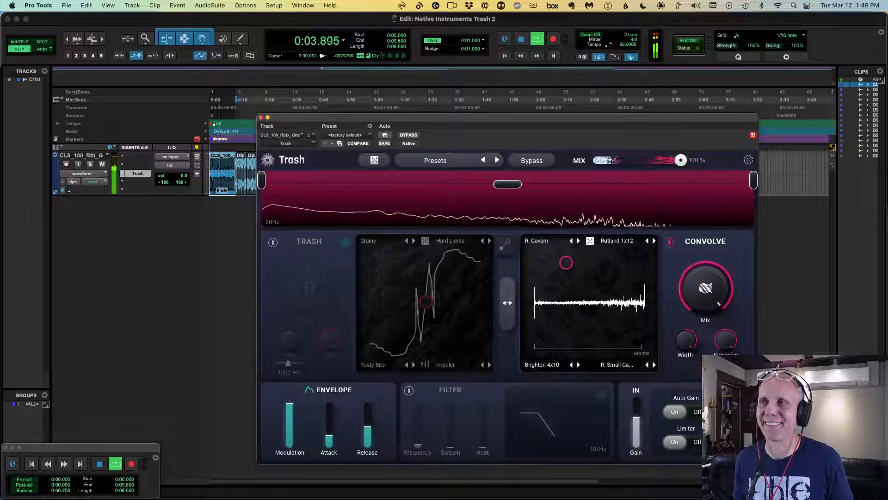
- Audition Convolve across its lower corners and with newly randomized modes, leaving the blend point near Drum Room and playback stopped
left_click_drag(566, 262, 629, 331)
left_click_drag(625, 333, 560, 333)
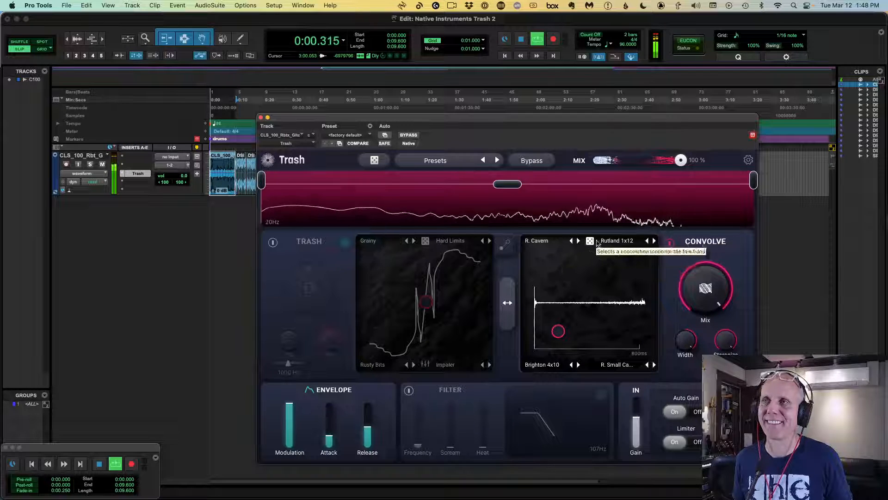
left_click(590, 241)
left_click_drag(560, 332, 560, 264)
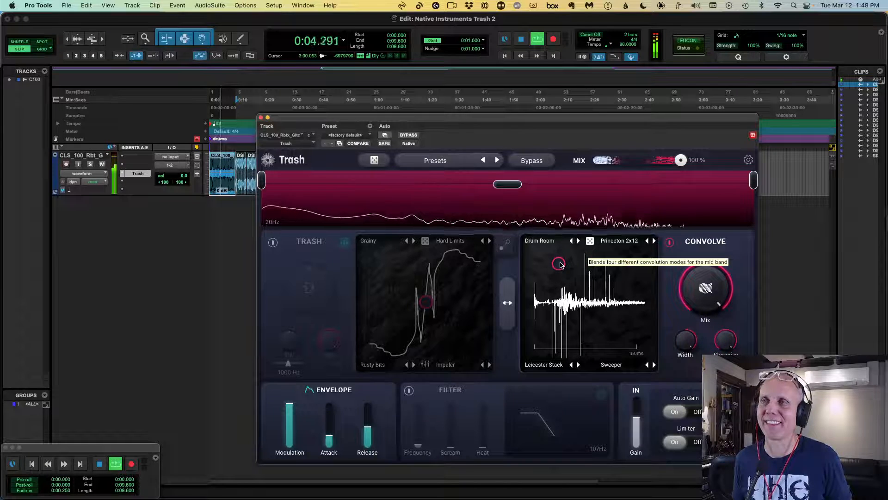
key("space")
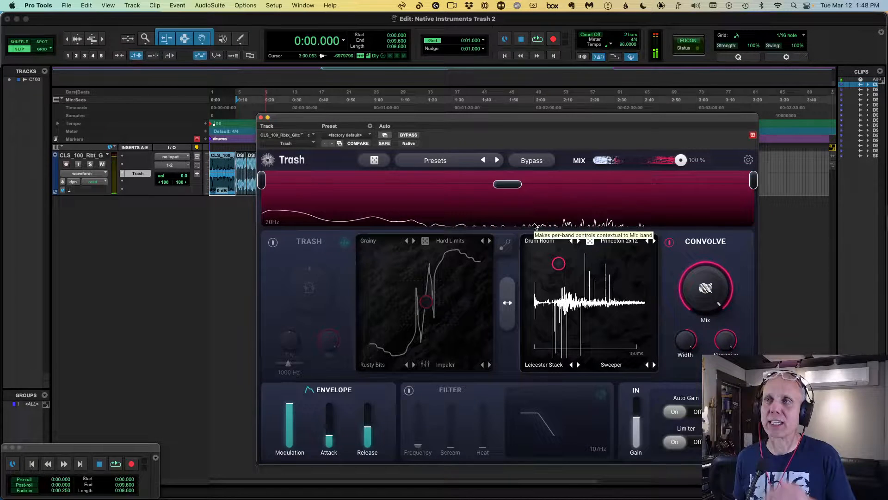
- Browse the Drum Room corner's convolution categories, going through Tone, FX, Body, Edge, Tail, Animals and Vowels
left_click(549, 243)
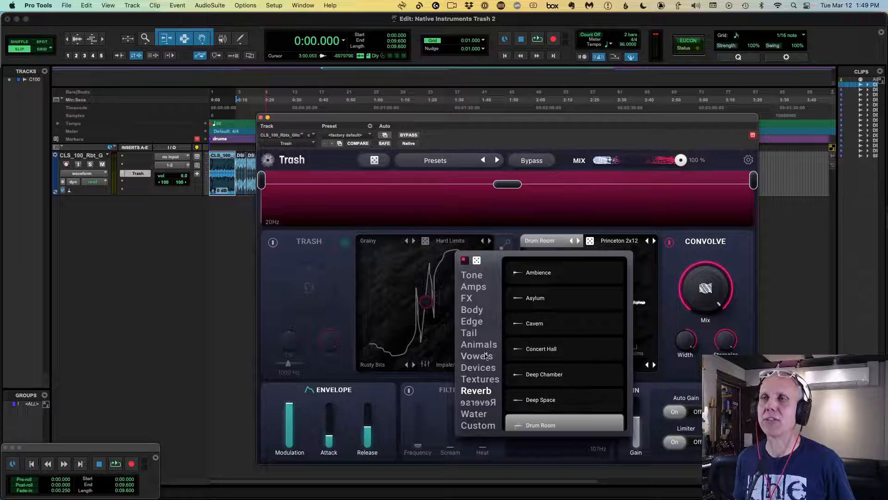
left_click(471, 277)
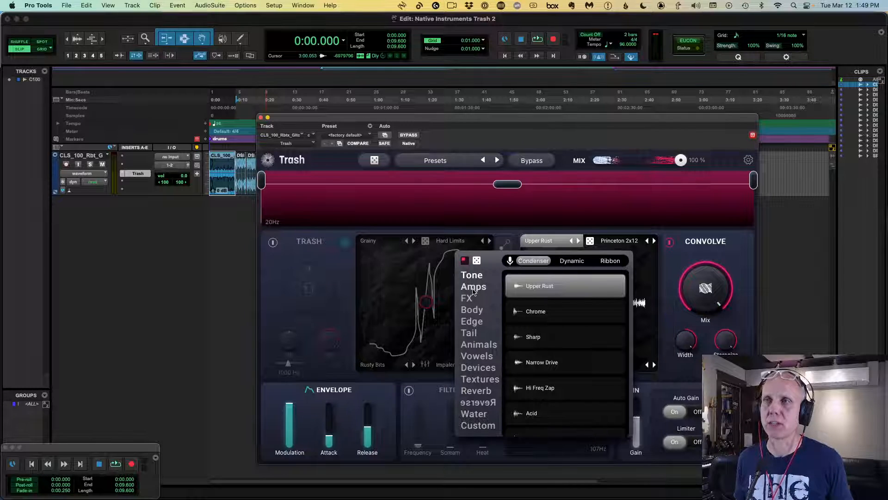
left_click(468, 299)
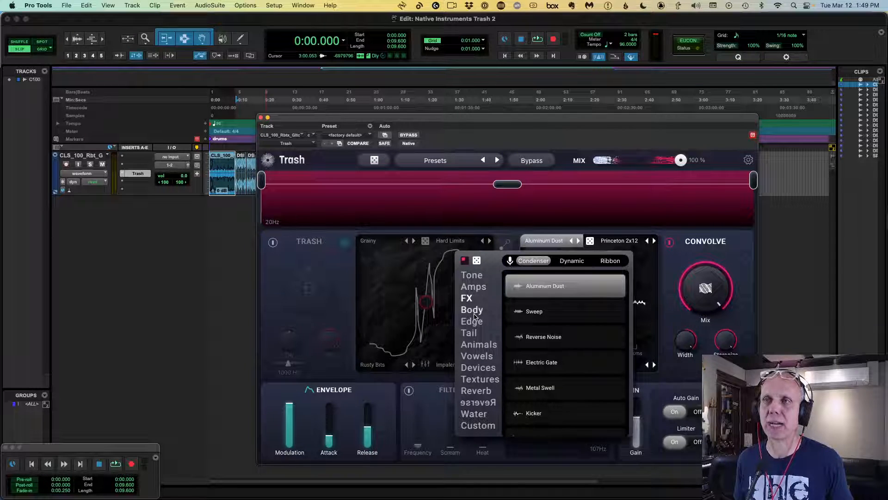
left_click(474, 313)
left_click(473, 322)
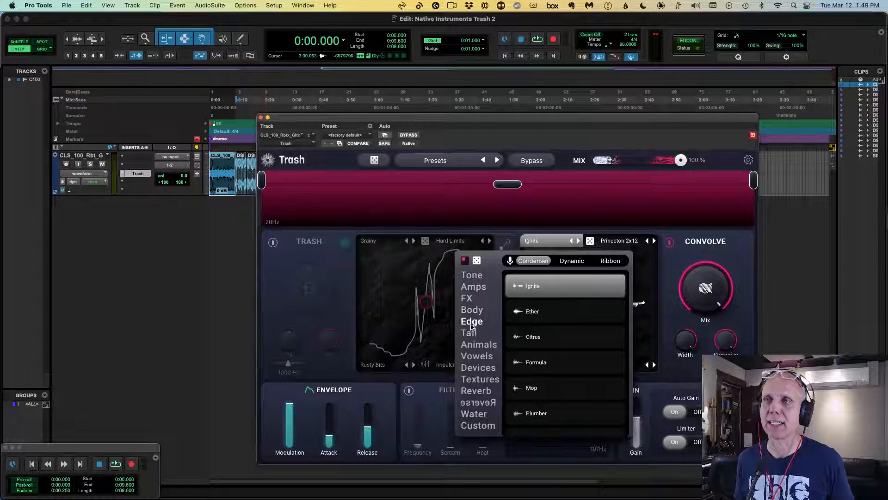
left_click(469, 334)
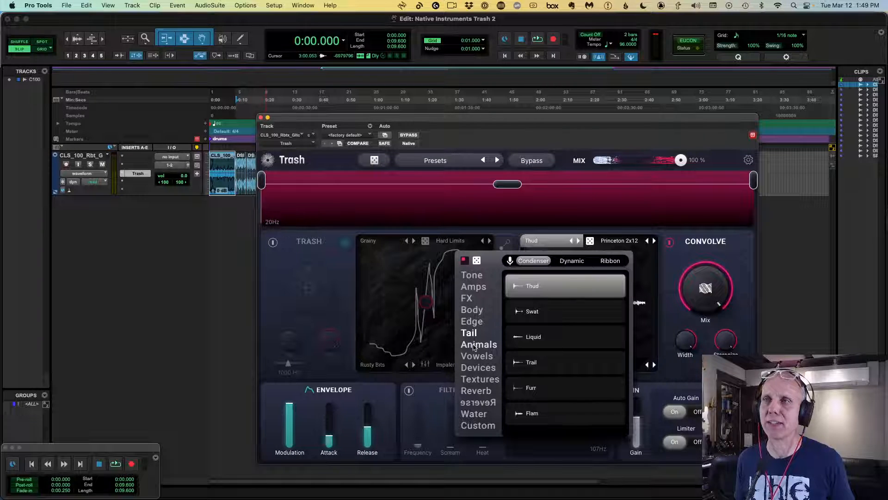
left_click(475, 346)
left_click(474, 357)
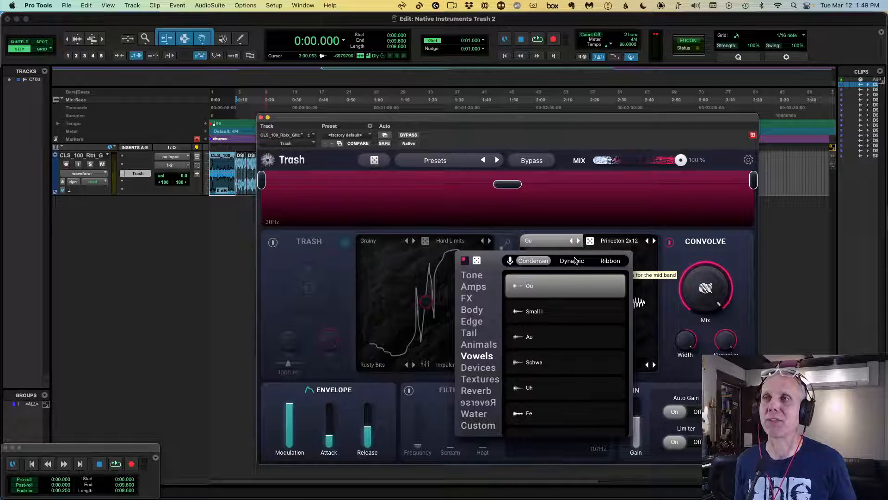
- Try the Dynamic and Ribbon microphone options for the Vowels impulses and return to Condenser
left_click(573, 261)
left_click(613, 262)
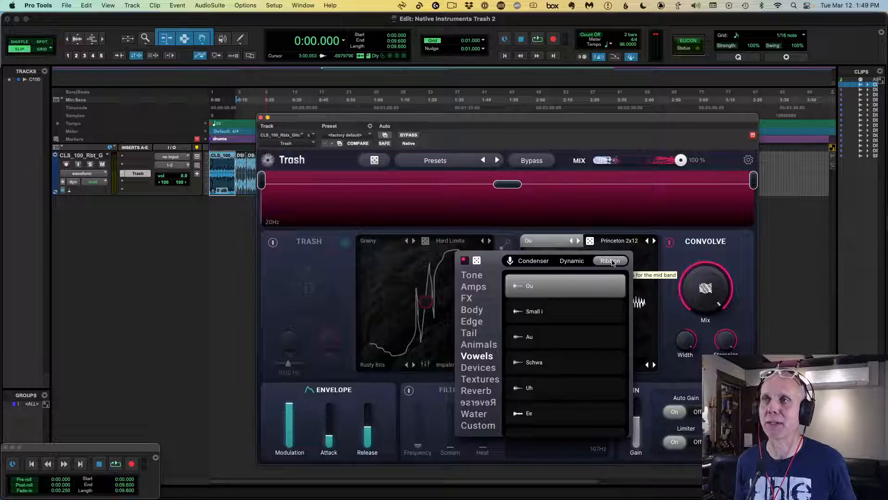
left_click(573, 261)
left_click(546, 262)
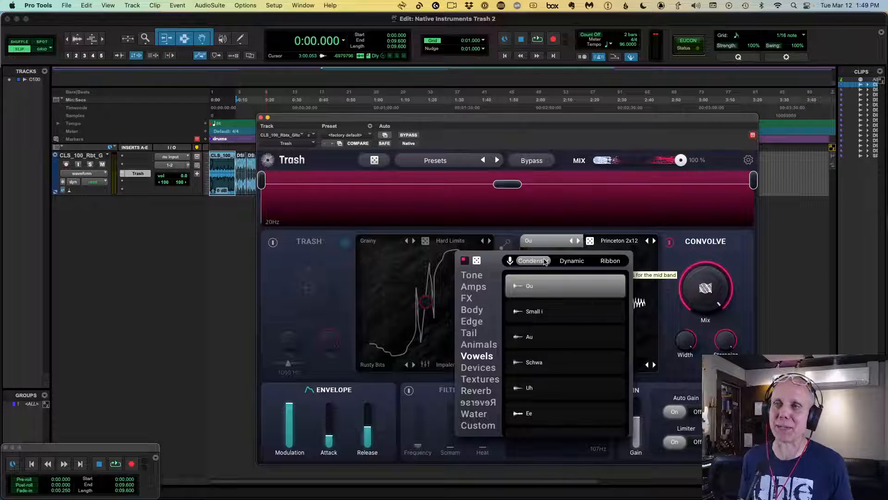
- Set the browsed Convolve corner to the Custom impulse category and close the mode browser
left_click(485, 426)
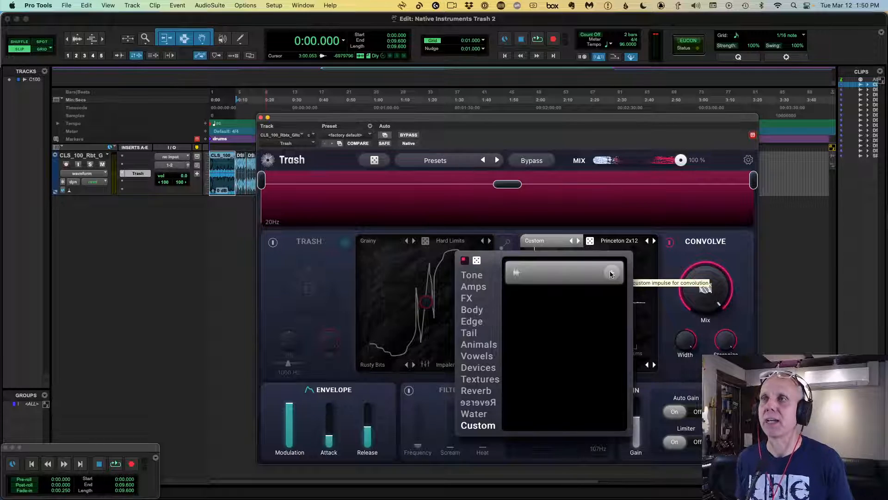
left_click(424, 279)
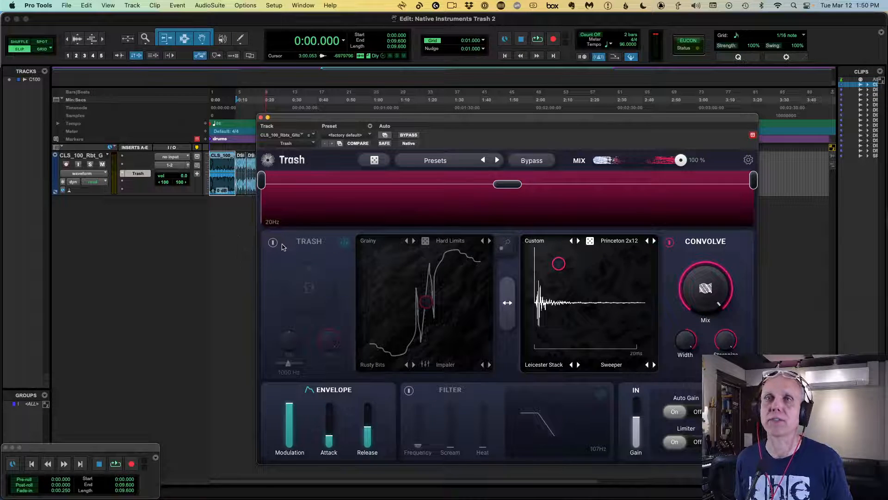
- Reactivate Trash to browse the Grainy corner's distortion categories, leaving it on Saturate's Blitz, and switch the module off again
left_click(273, 242)
left_click(370, 241)
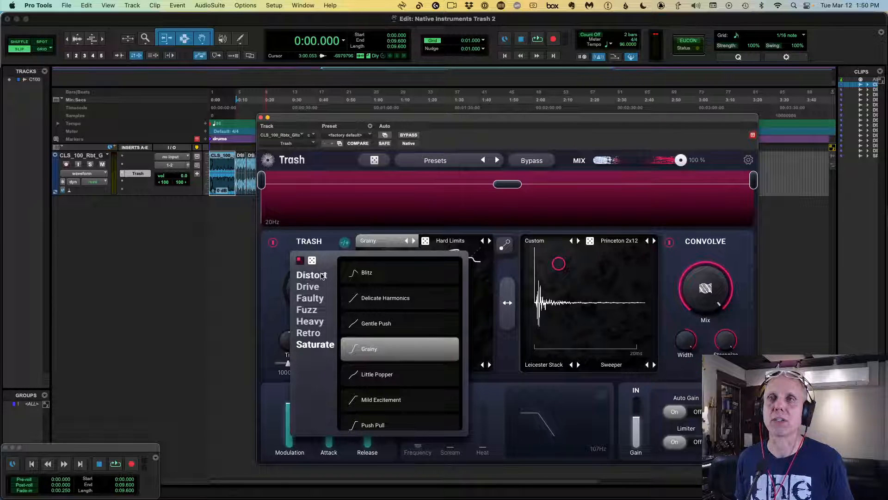
left_click(306, 289)
left_click(310, 299)
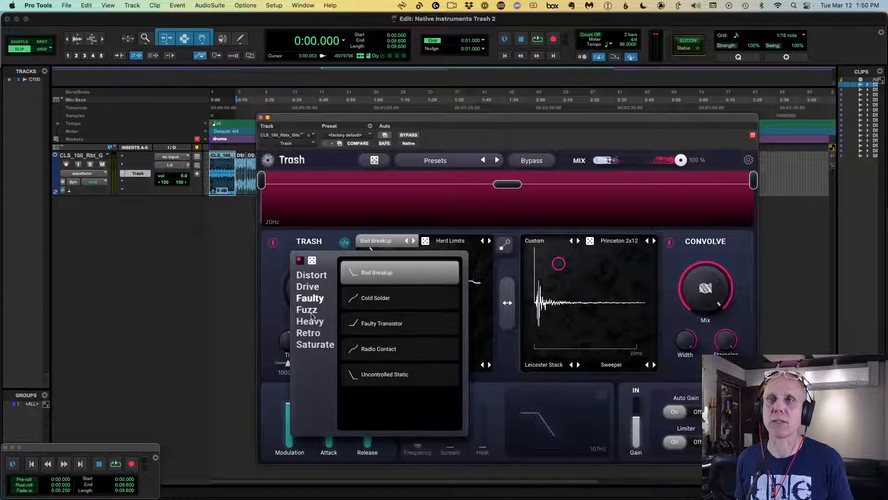
left_click(309, 322)
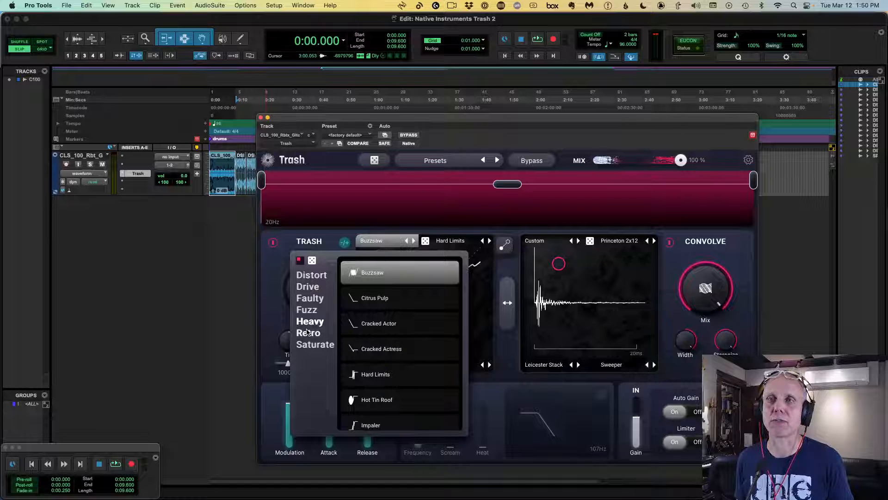
left_click(307, 333)
left_click(315, 345)
left_click(278, 309)
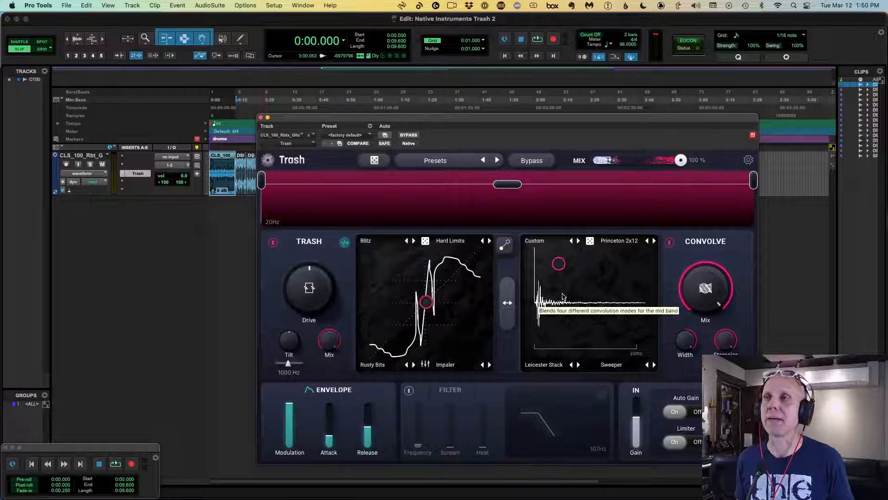
left_click(273, 242)
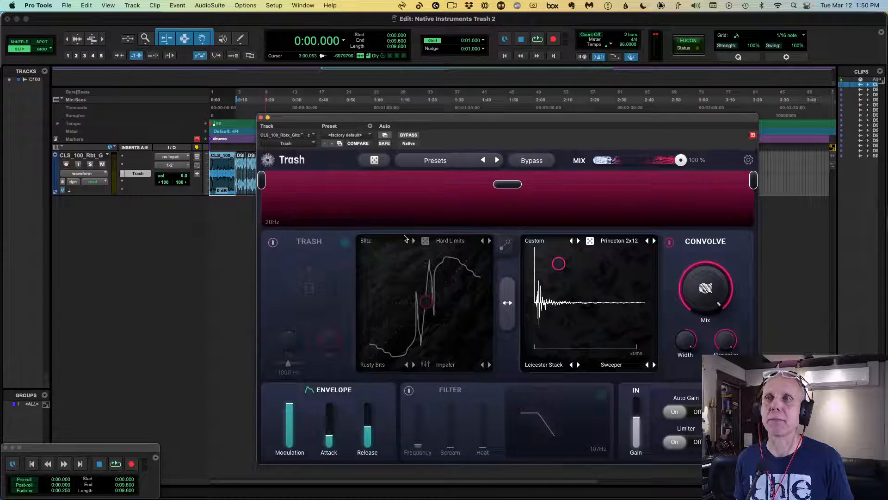
- Set the Custom corner of the Convolve pad to Tone's Sharp impulse, sample the drum loop, and move the blend point fully toward that corner
left_click(535, 241)
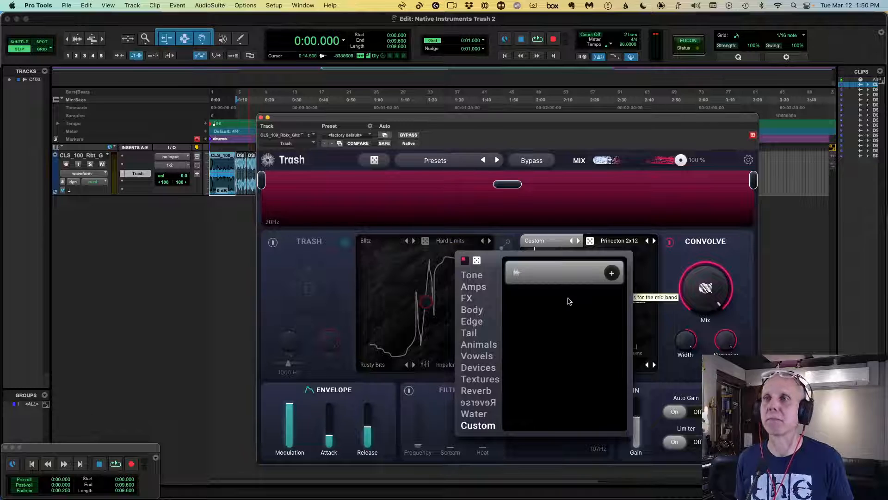
left_click(472, 276)
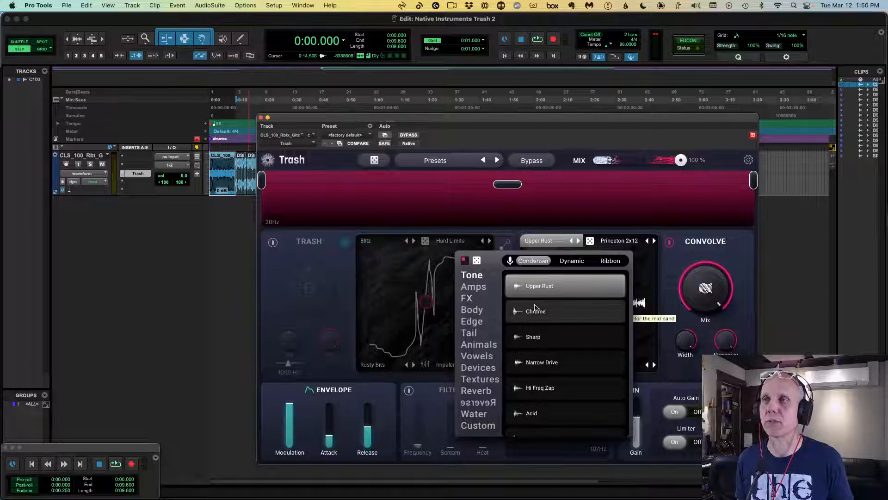
key("space")
left_click(535, 338)
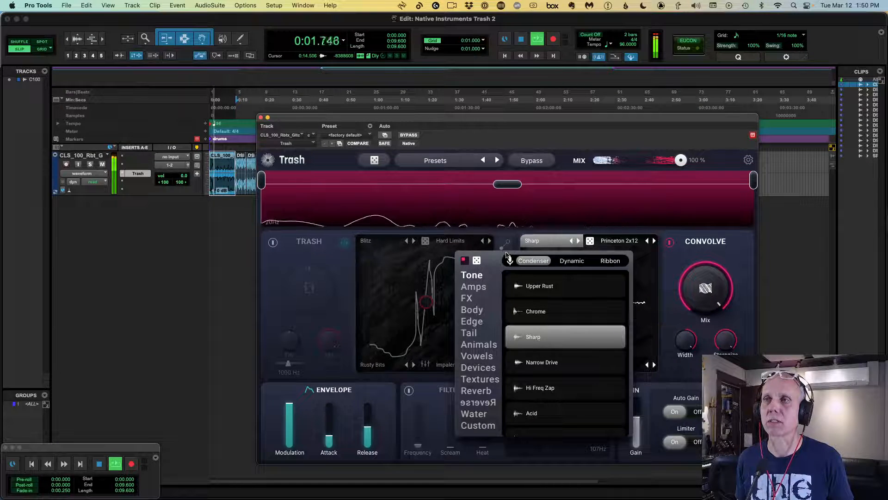
key("space")
left_click(671, 256)
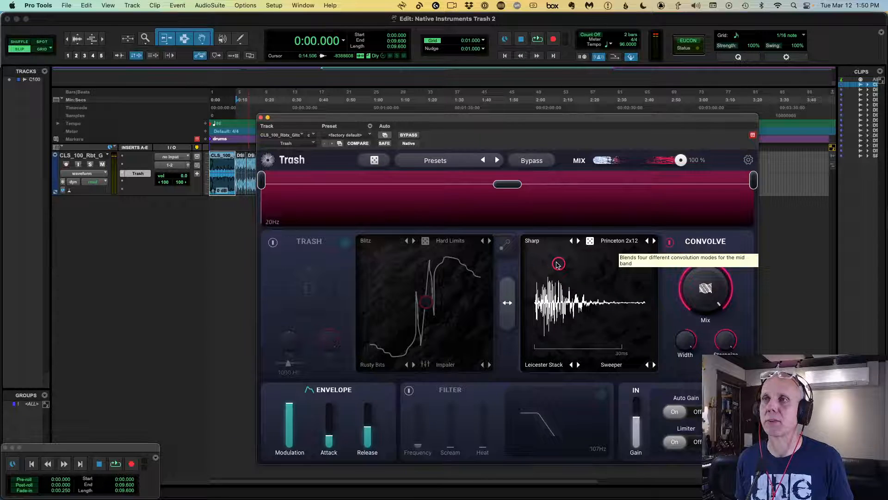
left_click_drag(558, 264, 541, 253)
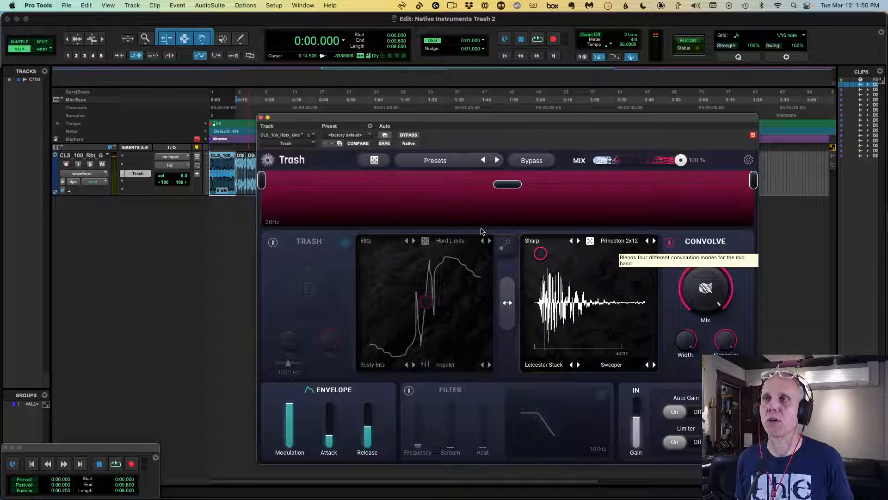
- Play the drum loop and audition the Tone impulses Narrow Drive, Hi Freq Zap and Acid in the Sharp corner
left_click(540, 243)
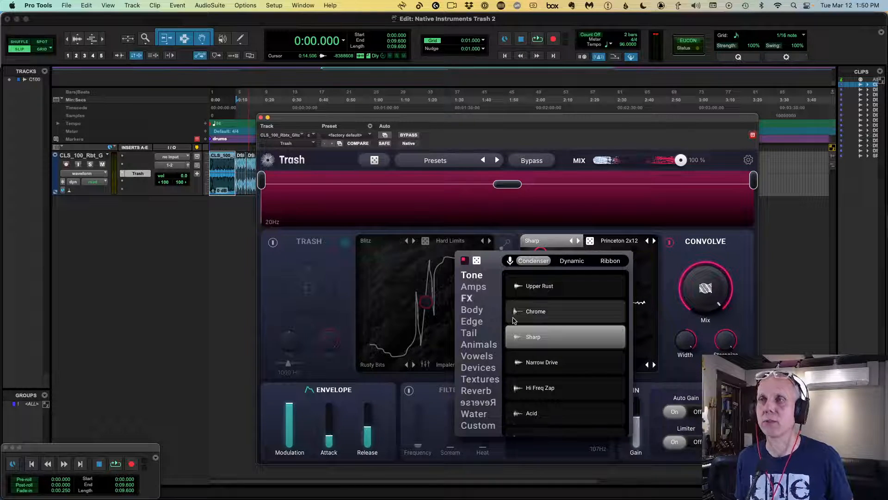
key("space")
left_click(533, 363)
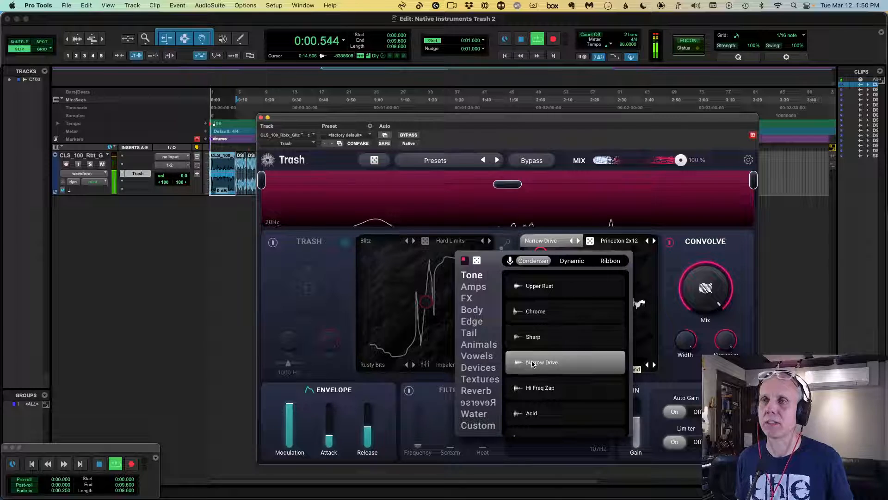
left_click(528, 389)
left_click(525, 414)
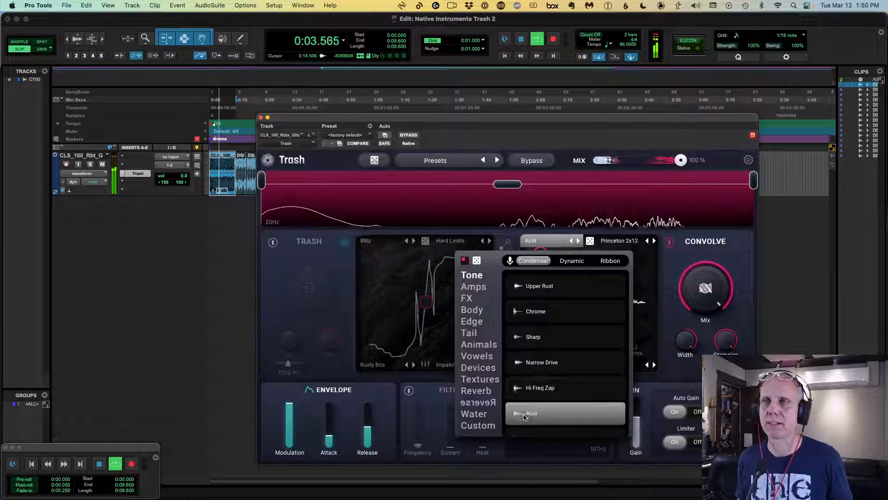
- Audition the Amps impulses Boxboro Combo, Oakdale Vintage, Chelsea Classic, Rockport 2x10, Rockport Combo and Allston 2x10 on the playing loop
left_click(473, 287)
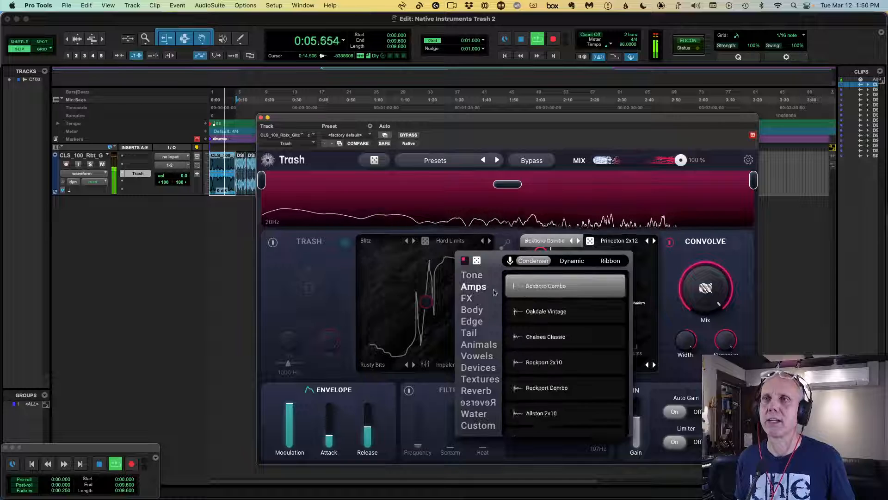
left_click(545, 310)
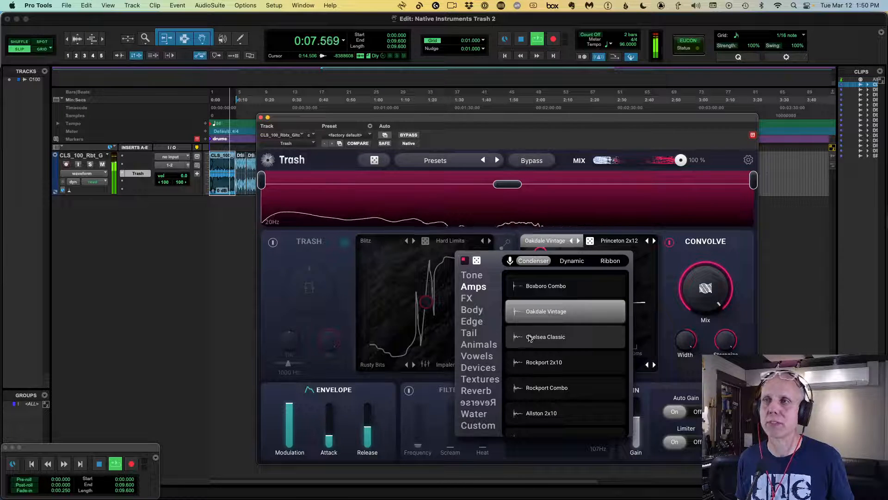
left_click(533, 338)
left_click(526, 365)
left_click(526, 388)
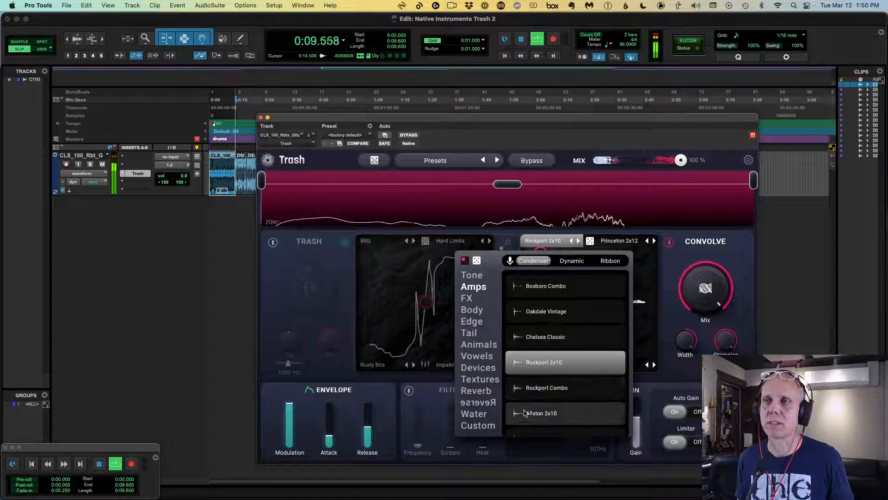
left_click(525, 414)
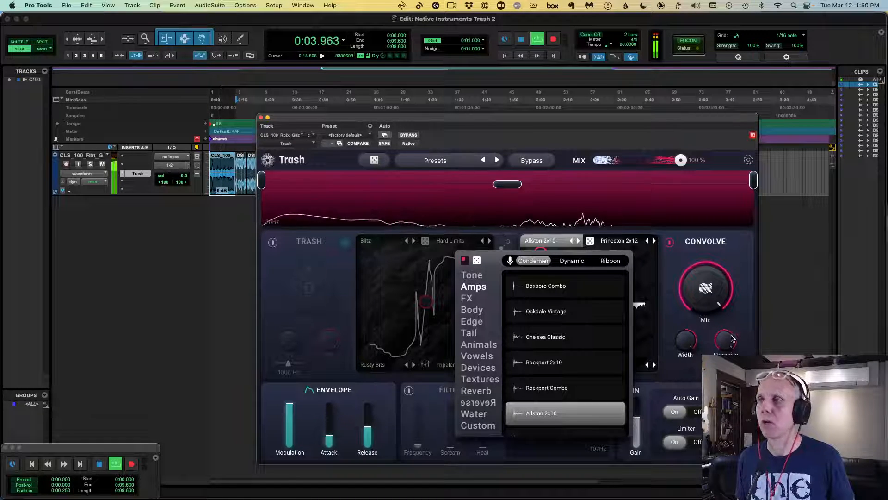
- Close the mode browser and lower the Convolve Width to 1.04
left_click(673, 354)
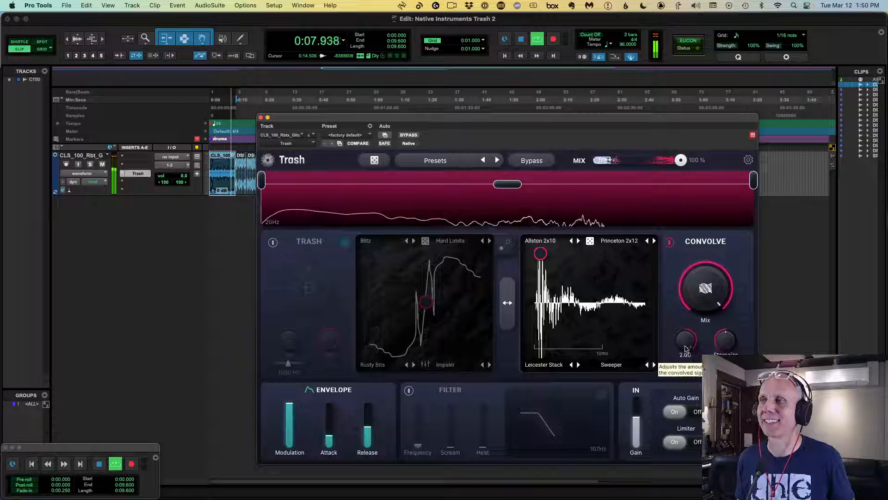
left_click_drag(685, 349, 678, 381)
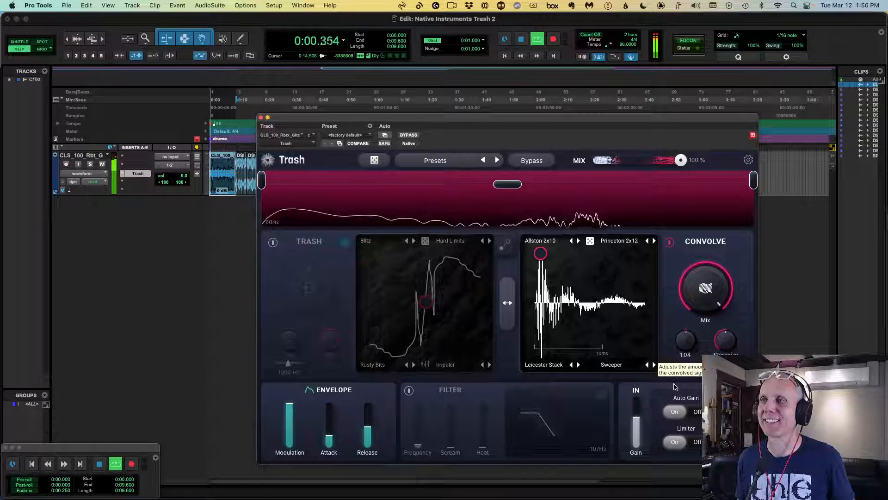
- Audition the Animals impulses Cat, Goose, Snake, Badger, Monkey and Pig in the Allston 2x10 corner, stop playback and select Tortoise
left_click(539, 240)
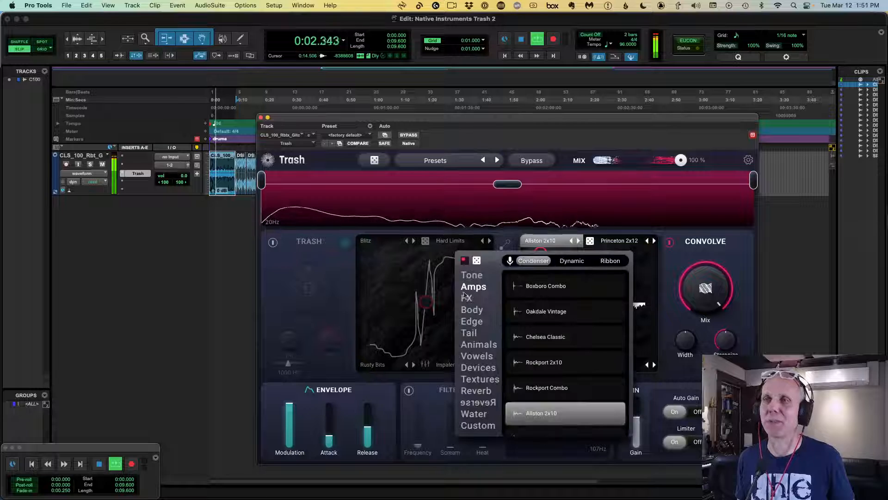
left_click(479, 344)
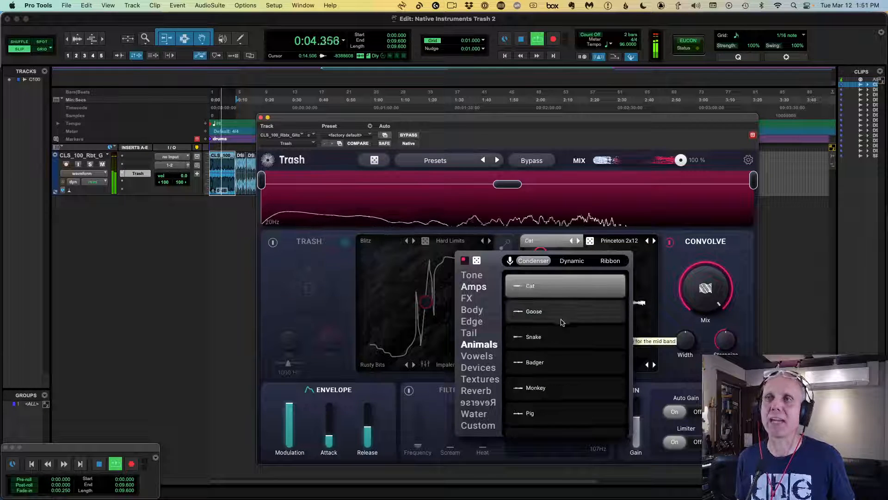
left_click(515, 319)
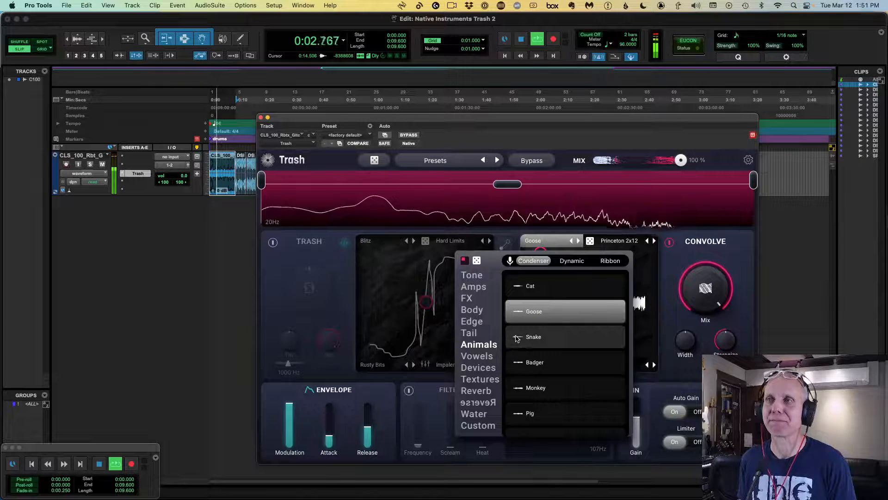
left_click(517, 338)
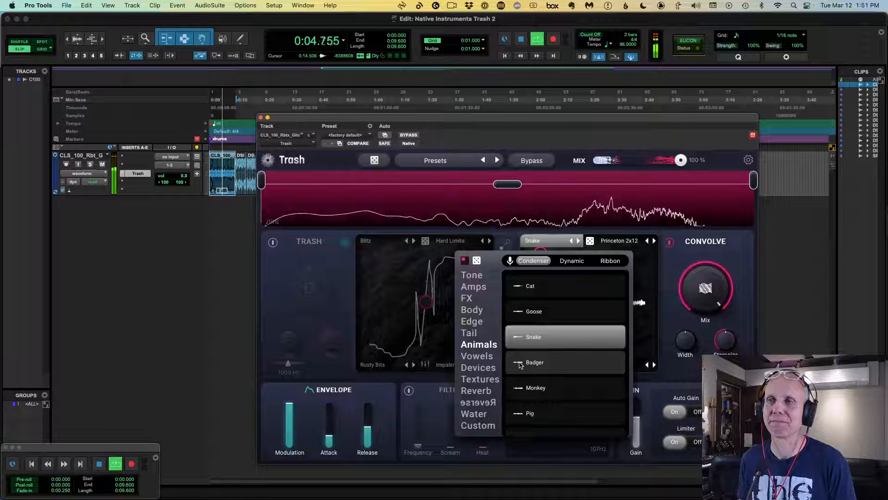
left_click(520, 365)
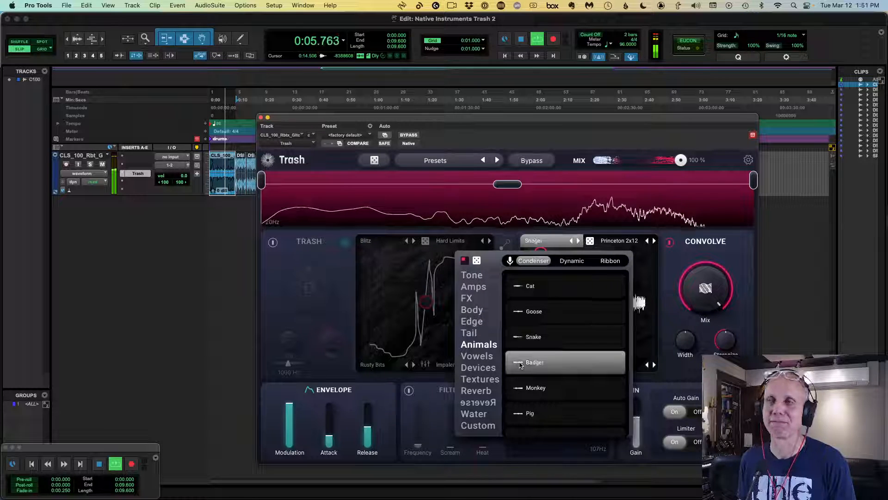
left_click(519, 392)
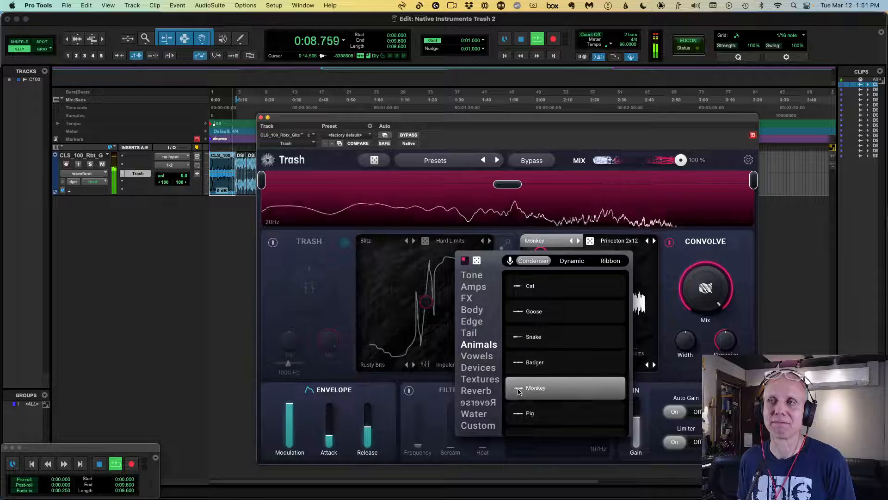
left_click(521, 414)
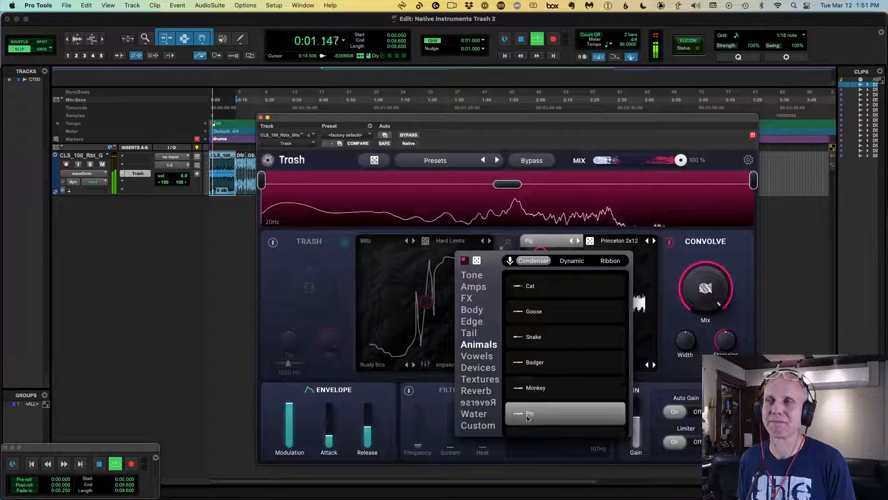
key("space")
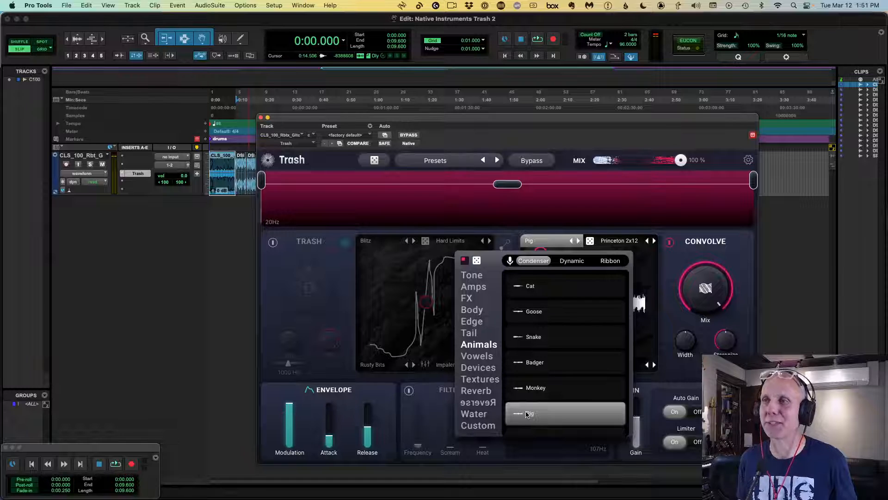
scroll(518, 400, "down", 3)
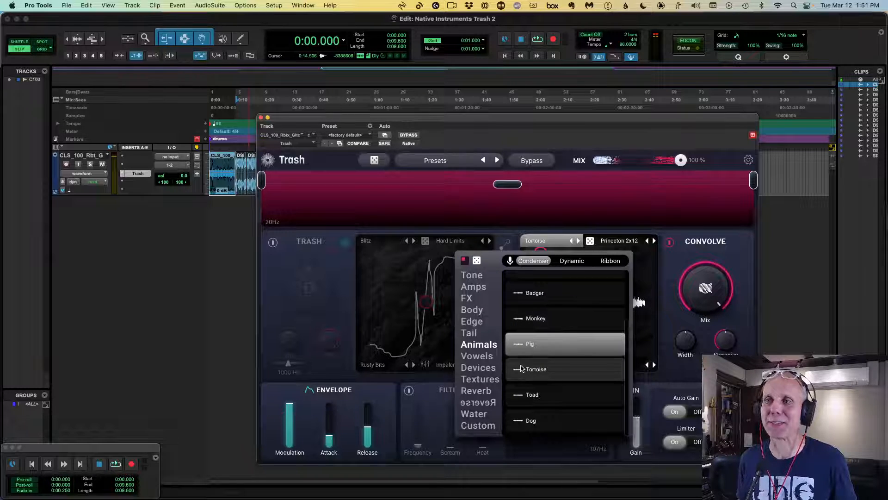
left_click(522, 368)
- Restart the loop and audition the Vowels impulses Schwa, Uh, Ee, Reverse Epsilon, Ae and Eh
left_click(477, 356)
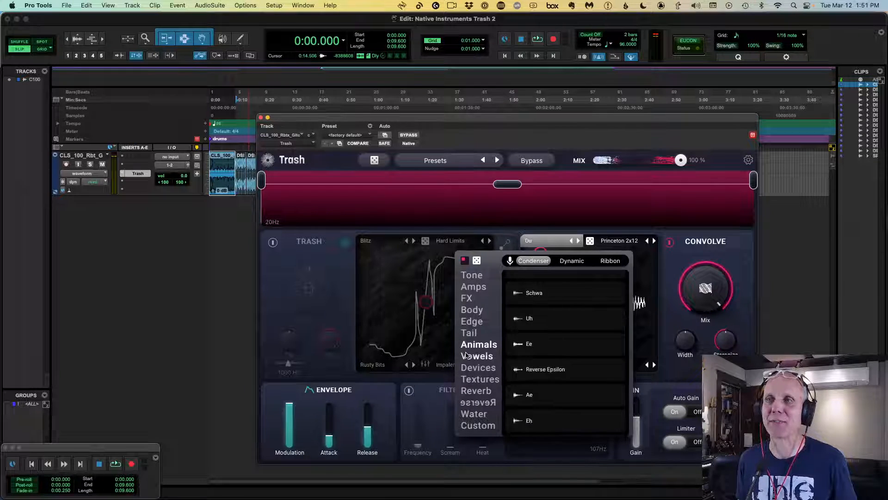
key("space")
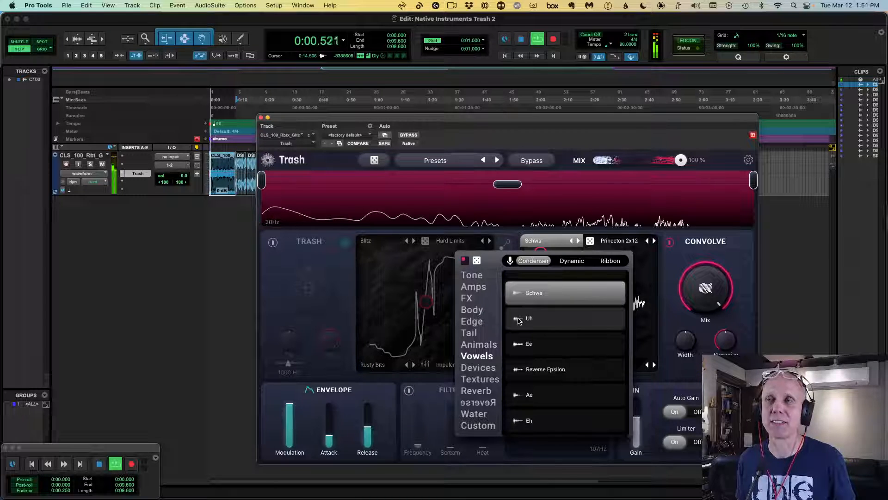
left_click(519, 320)
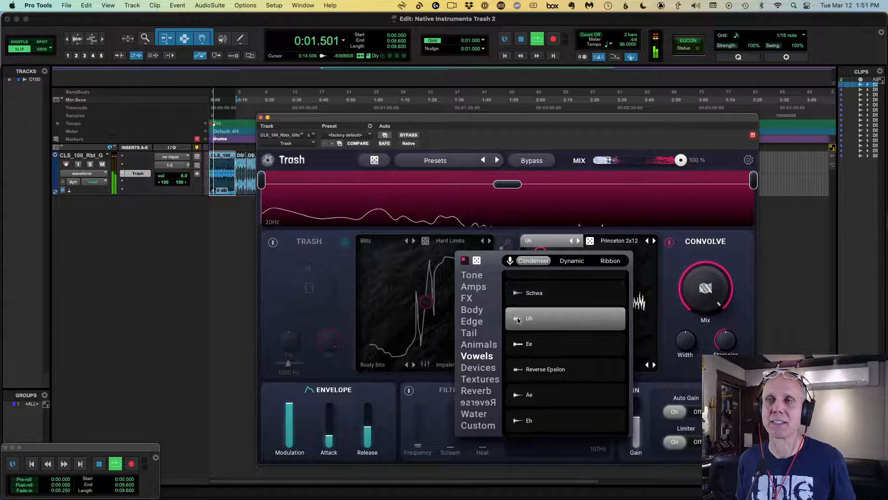
left_click(519, 346)
left_click(520, 373)
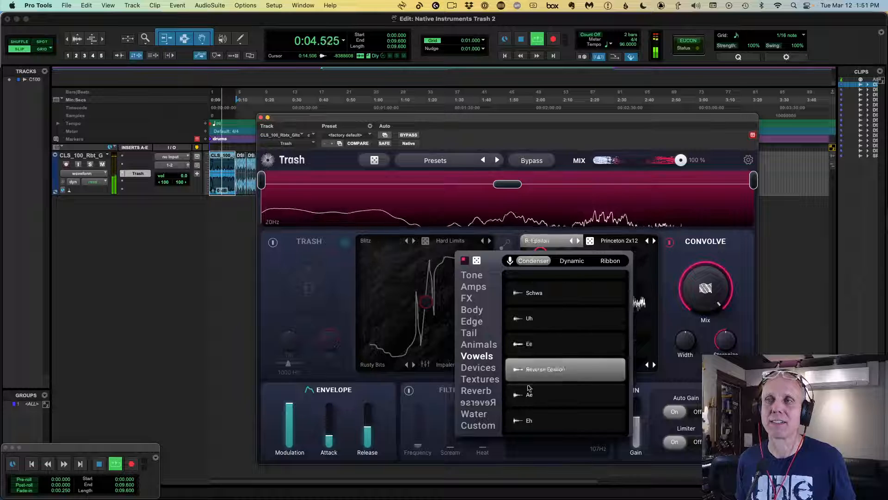
left_click(517, 396)
left_click(518, 421)
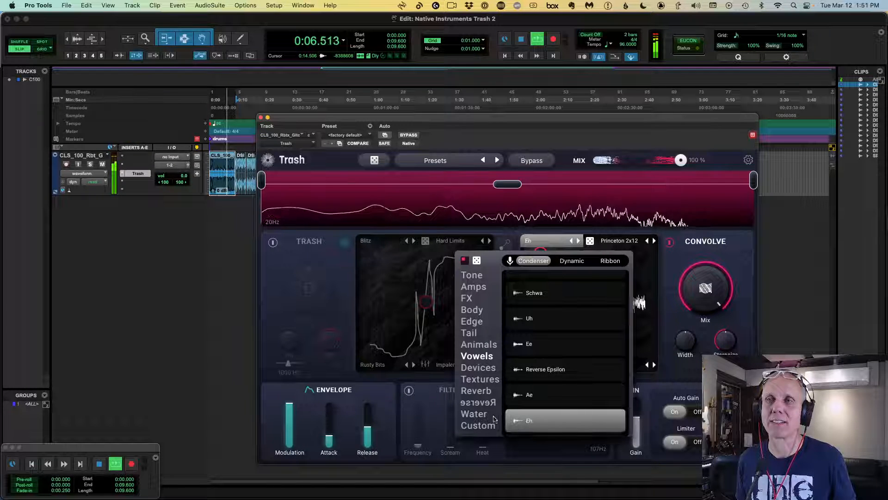
- Audition Reverse impulses such as Concert Hall, Deep Chamber, Deep Space, Gym, Hallway and Large Chamber, ending on Reverse Large Room
left_click(482, 406)
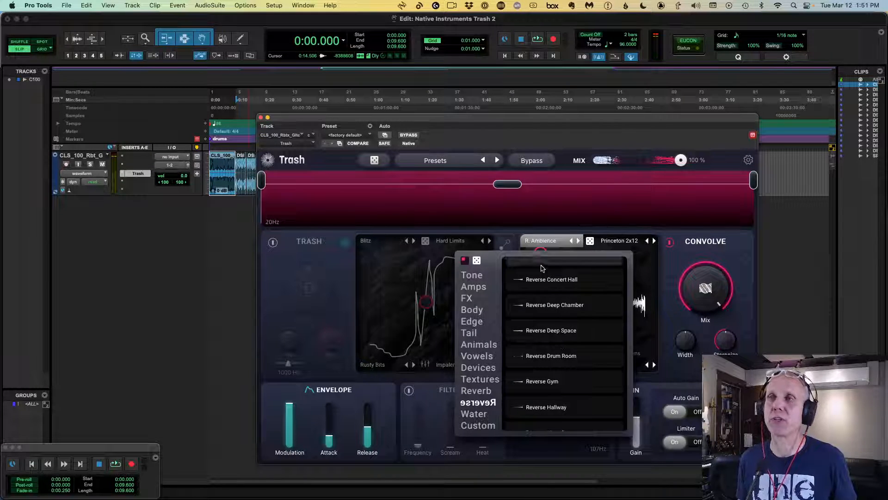
left_click(543, 281)
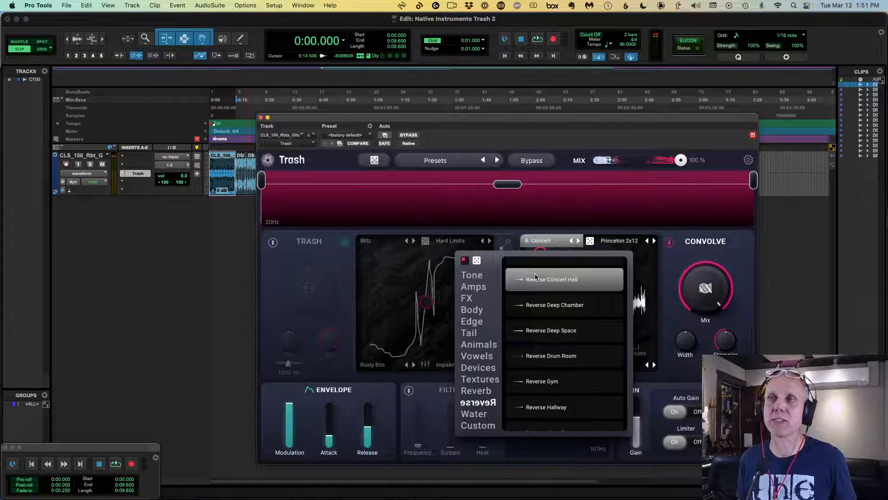
left_click(528, 306)
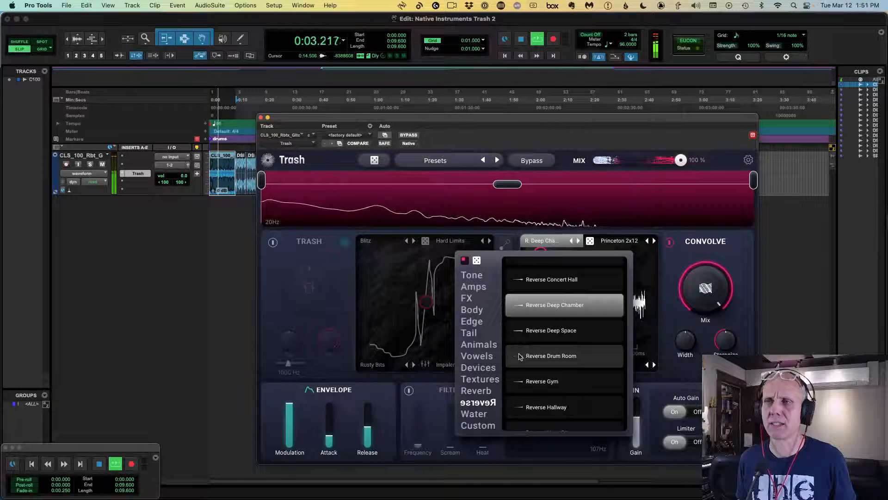
left_click(532, 330)
left_click(532, 381)
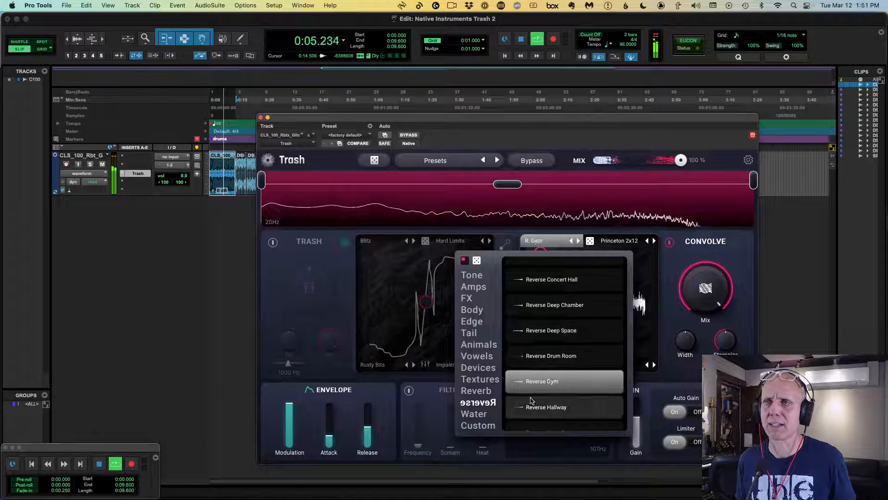
left_click(532, 401)
scroll(537, 365, "down", 5)
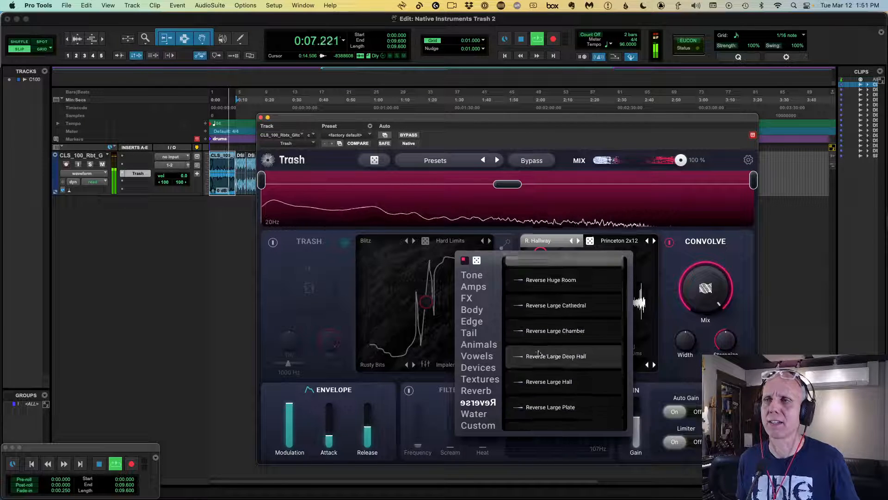
scroll(539, 354, "down", 1)
left_click(550, 311)
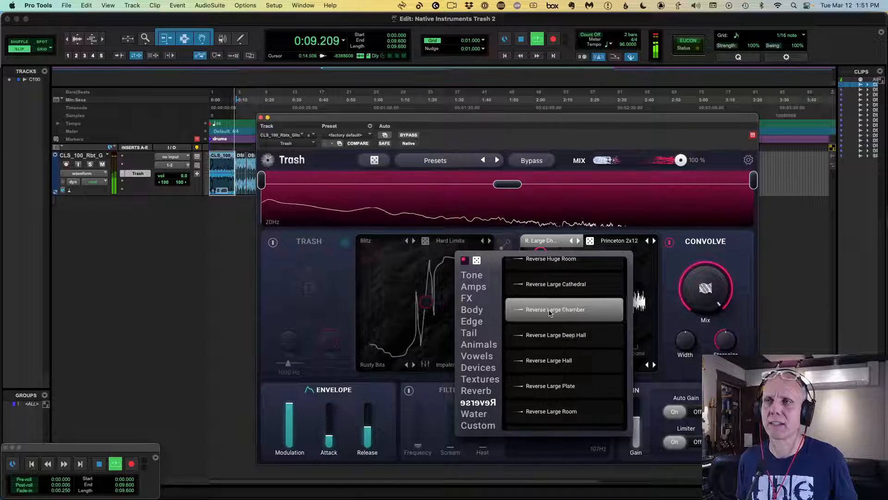
left_click(558, 413)
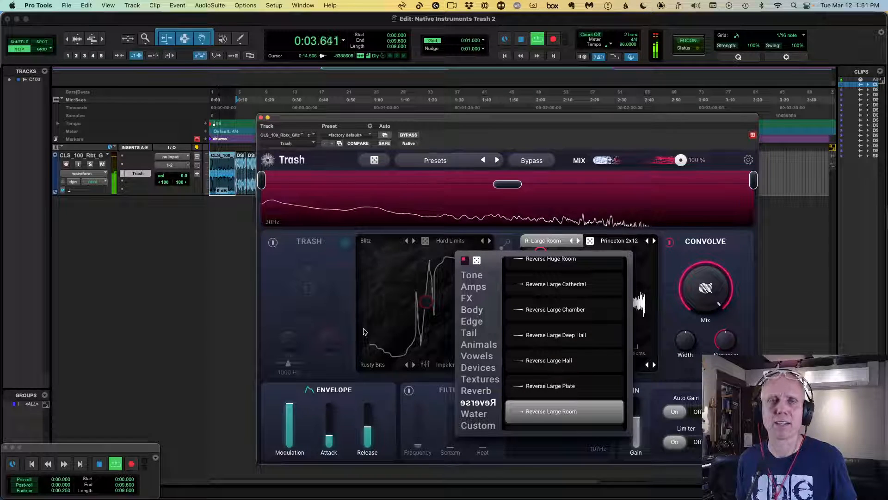
- Stop playback, restart the loop with the Reverb impulses Large Hall, Large Chamber and Large Room, and close the impulse browser
key("space")
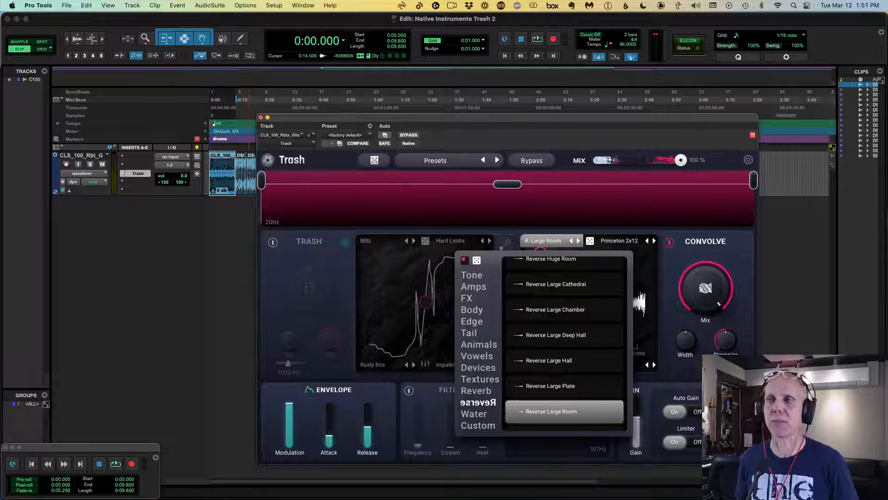
left_click(476, 391)
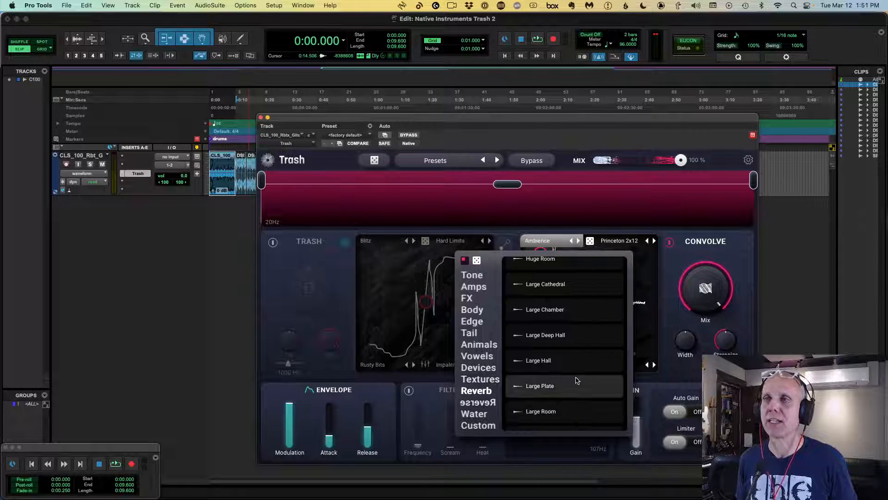
left_click(526, 367)
key("space")
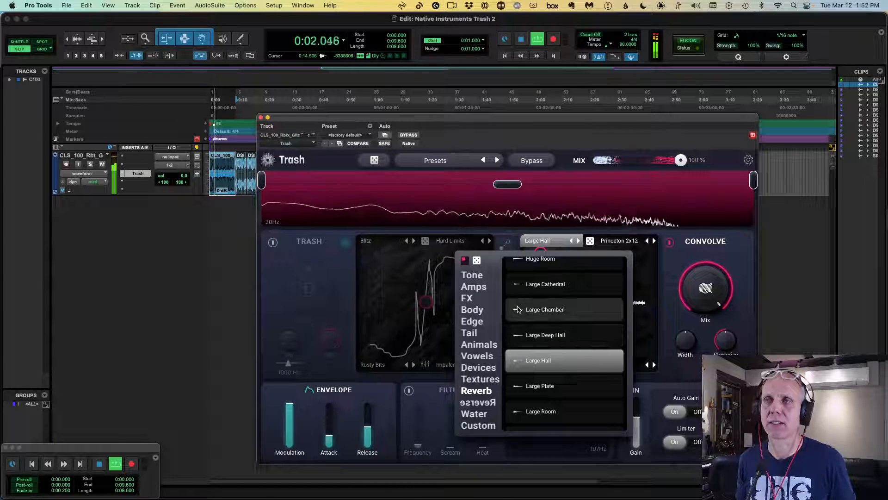
left_click(520, 309)
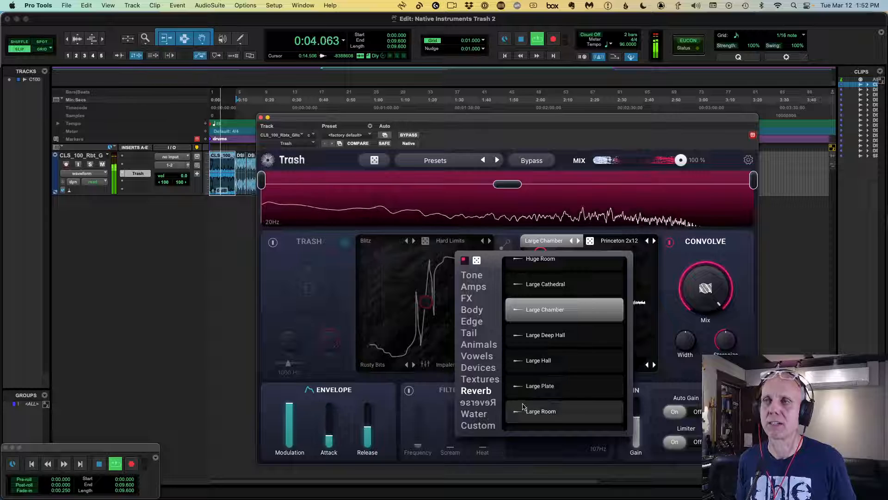
left_click(526, 410)
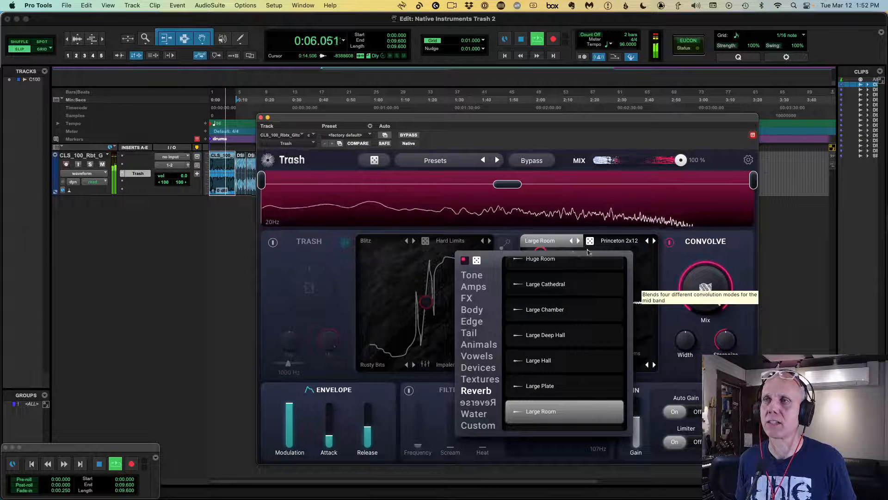
left_click(661, 307)
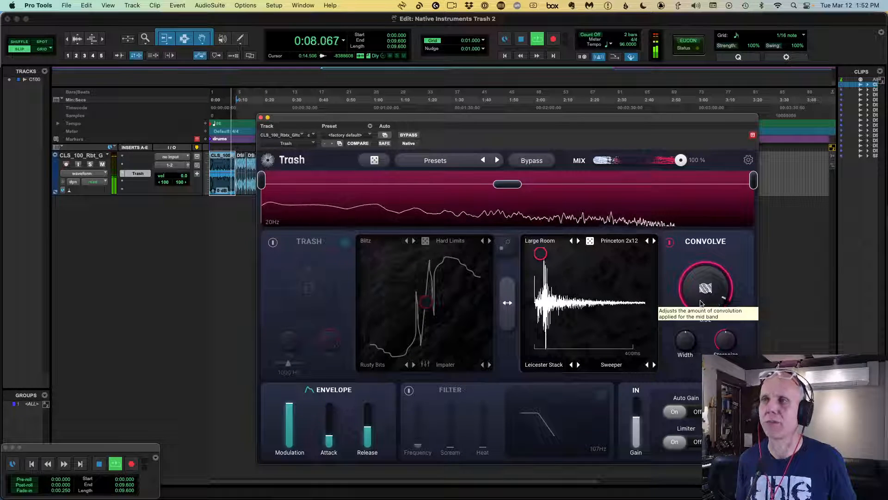
- Lower the Convolve Mix to 0.42, compare the loop with Convolve off and on, and stop playback with Convolve switched off
left_click_drag(705, 294, 664, 402)
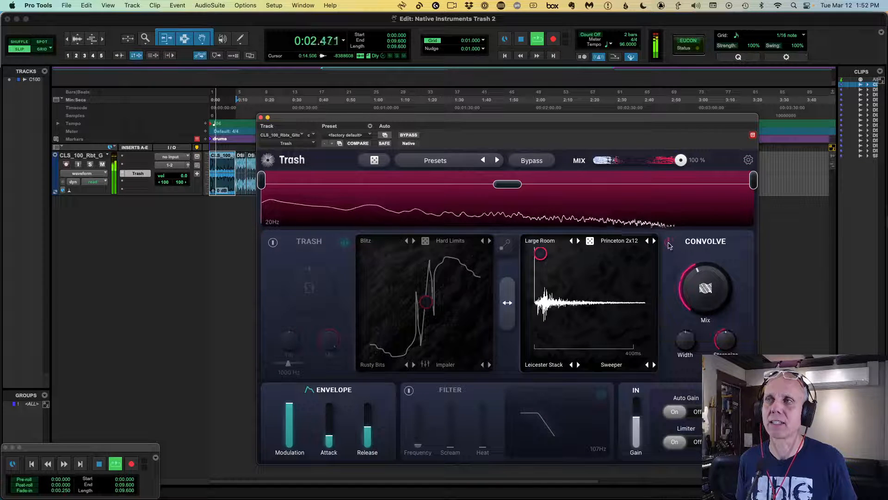
left_click(669, 242)
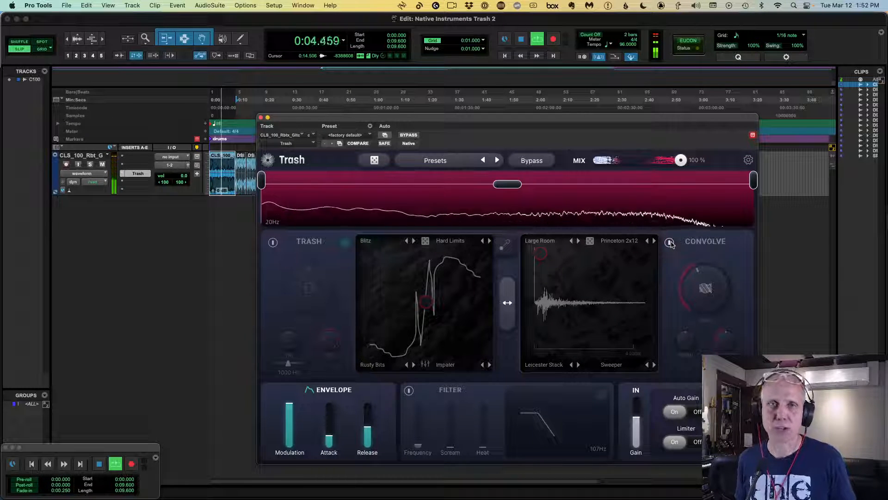
left_click(669, 242)
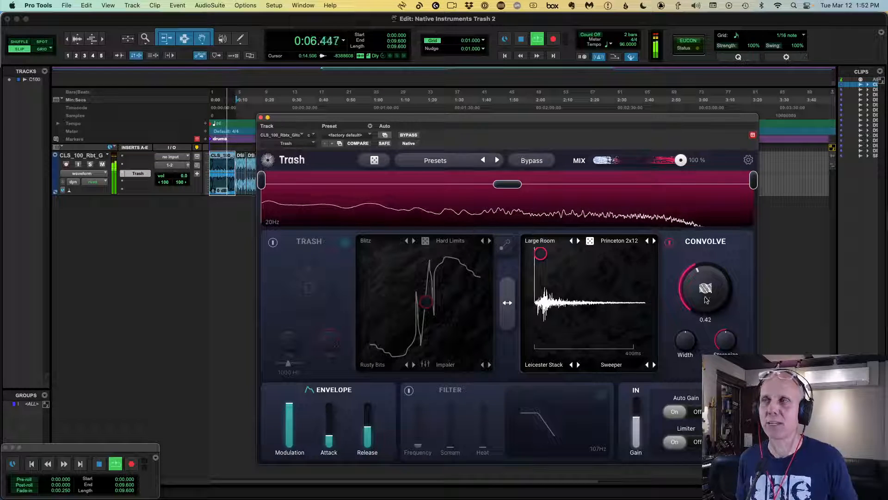
key("space")
left_click(670, 242)
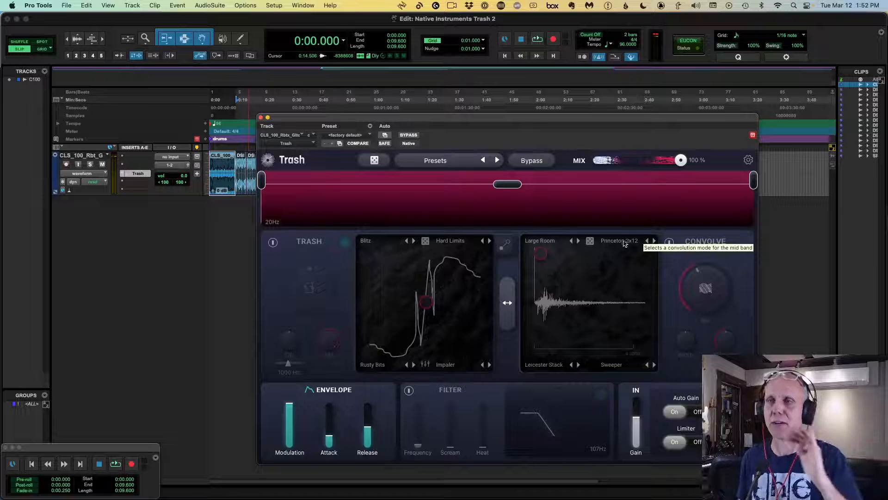
- Switch on the Trash module and move its blend point fully into the Blitz corner
left_click(273, 242)
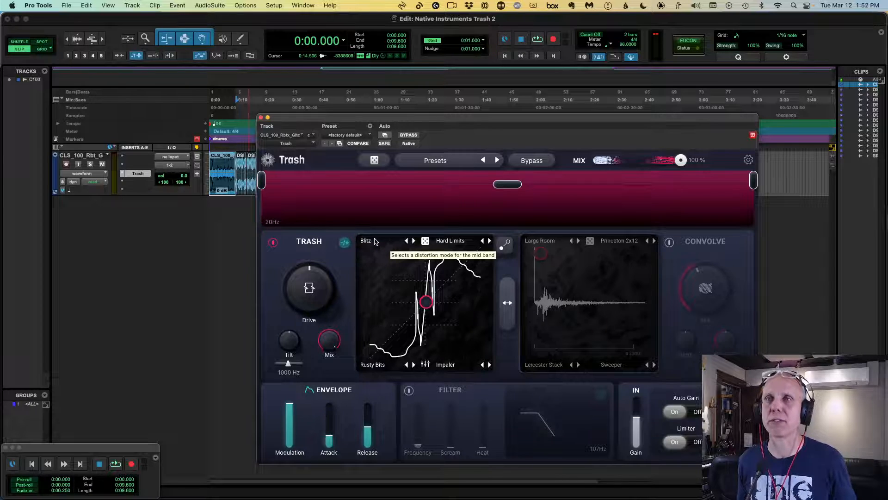
left_click(376, 241)
left_click(448, 289)
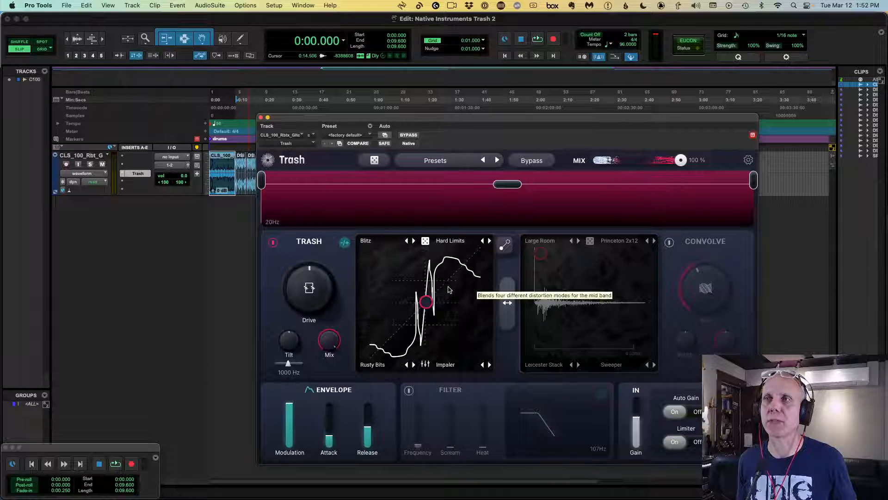
left_click_drag(426, 303, 323, 240)
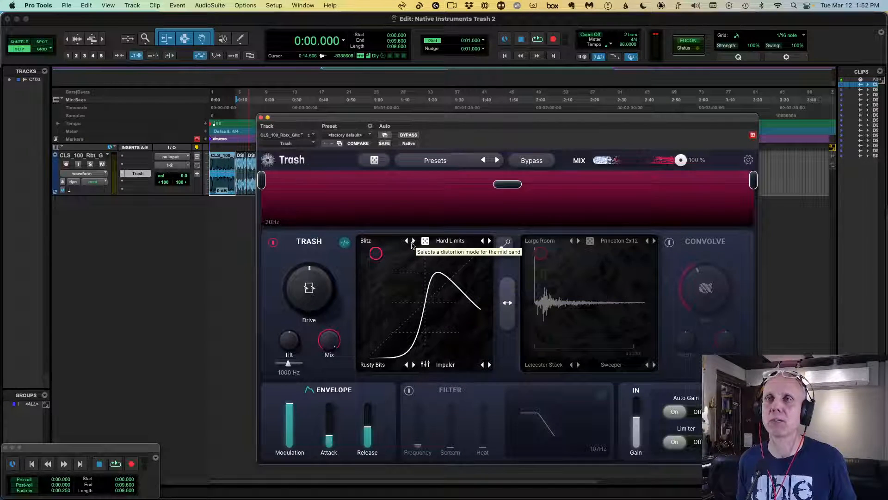
left_click(371, 241)
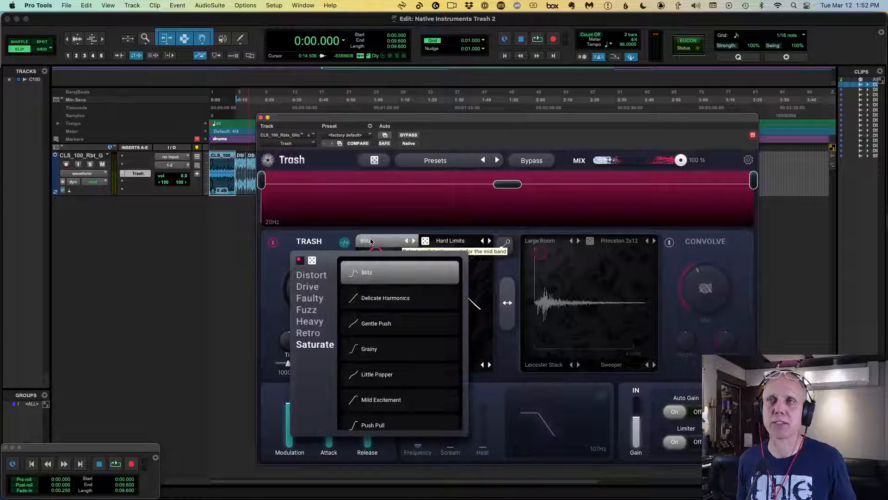
left_click(266, 273)
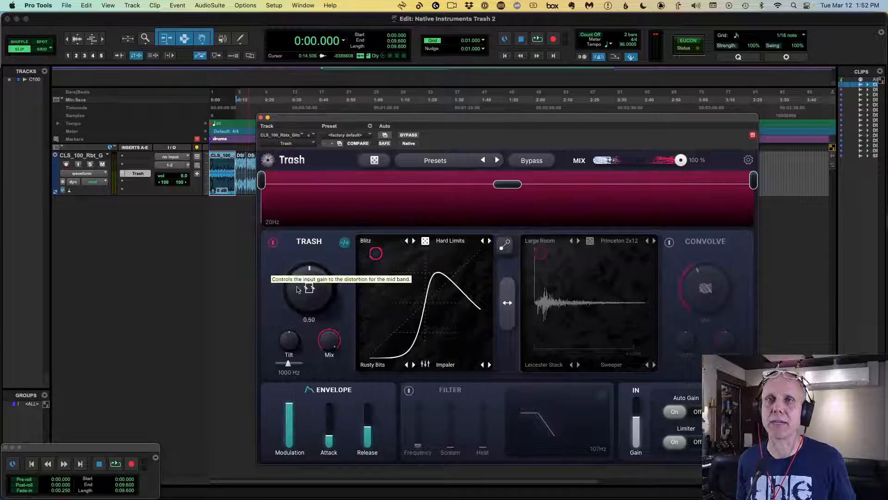
- Play the loop, compare it with the Trash module off and on, and raise the Drive to 0.68
key("space")
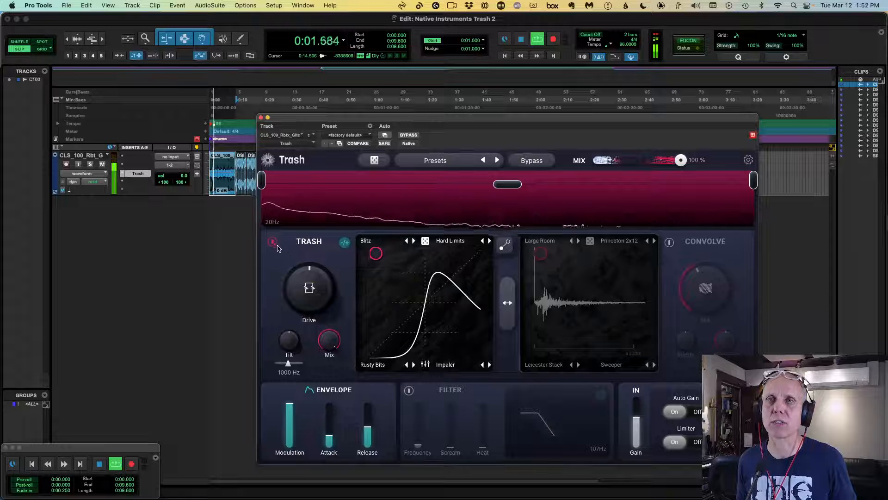
left_click(273, 243)
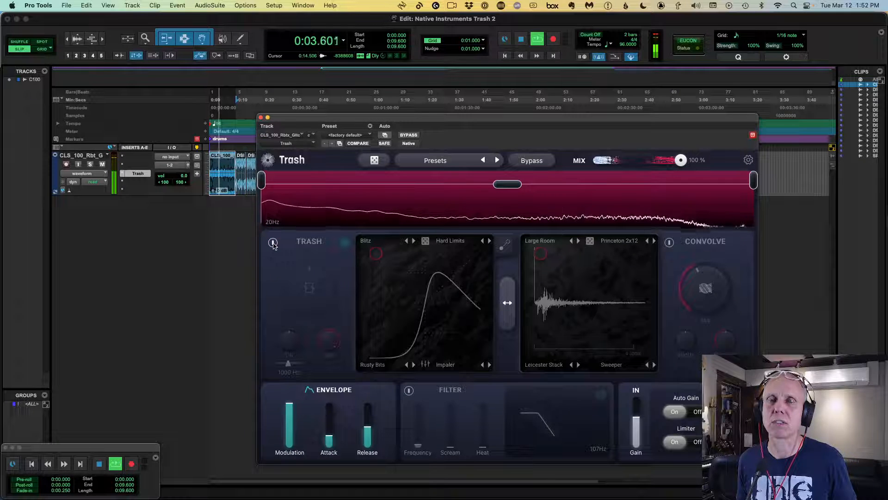
left_click(273, 242)
left_click_drag(313, 288, 315, 269)
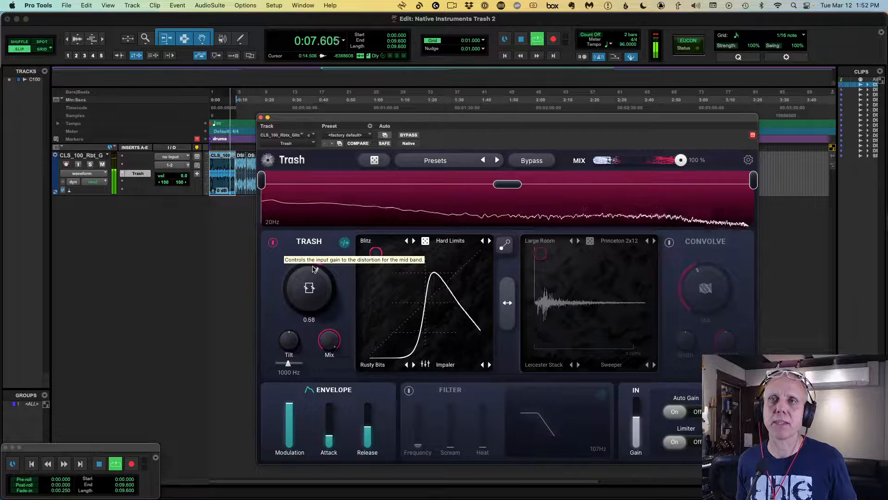
- Audition the Saturate modes Delicate Harmonics and Gentle Push in place of Blitz, and raise the Trash Drive to 1.00
left_click(377, 240)
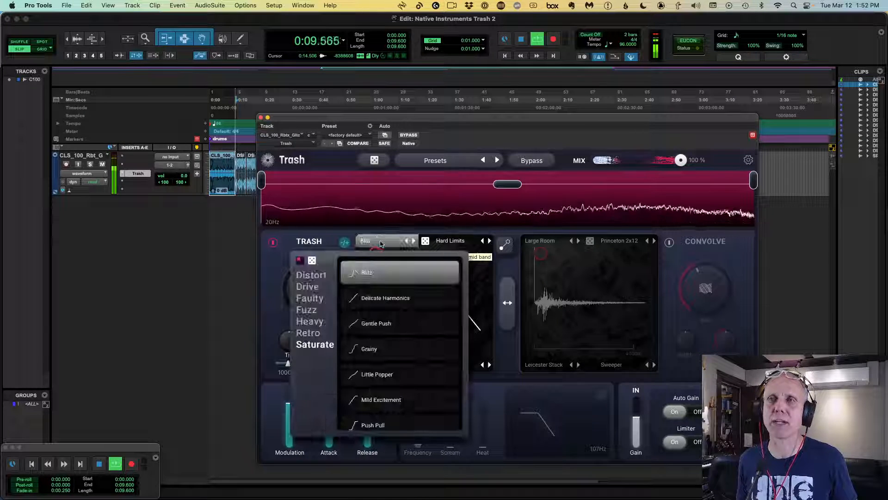
left_click(370, 297)
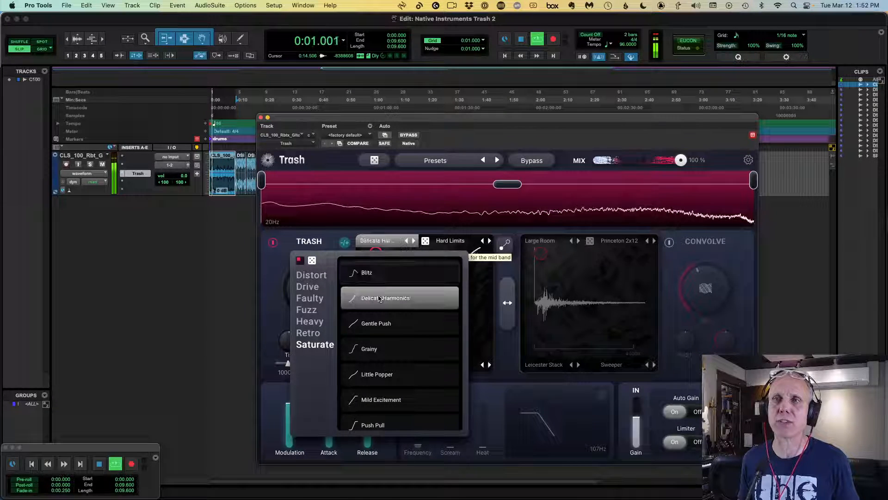
left_click(376, 322)
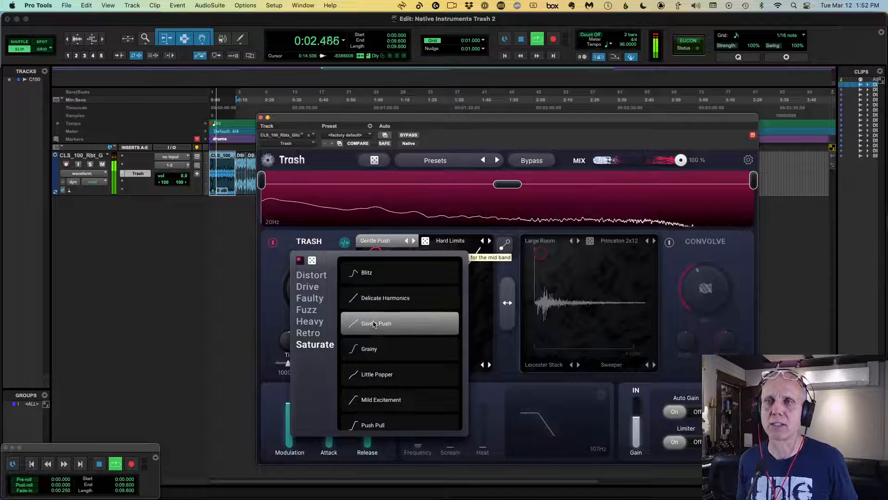
left_click(276, 297)
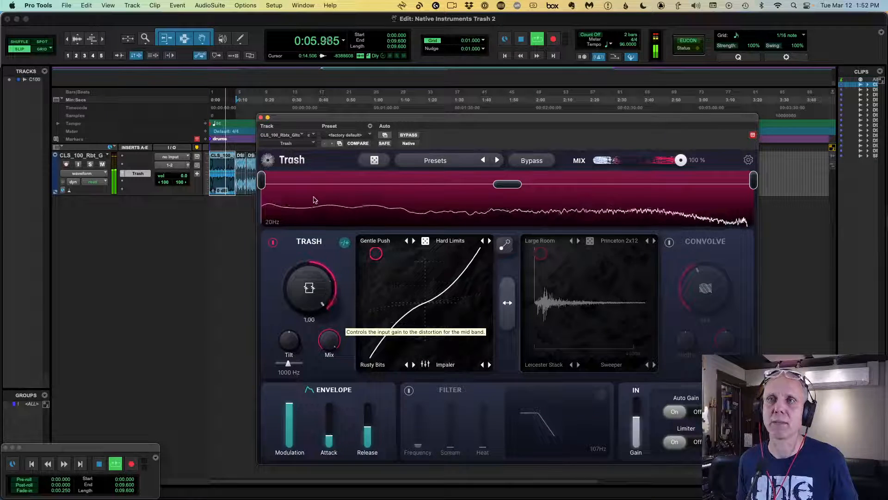
- Audition the Saturate modes Grainy, Little Popper, Mild Excitement and Push Pull in place of Gentle Push
left_click(377, 240)
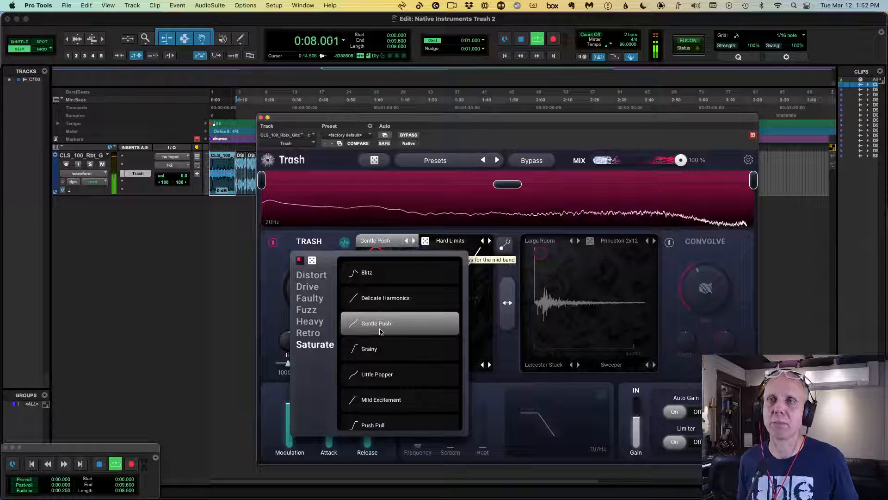
left_click(368, 349)
left_click(370, 374)
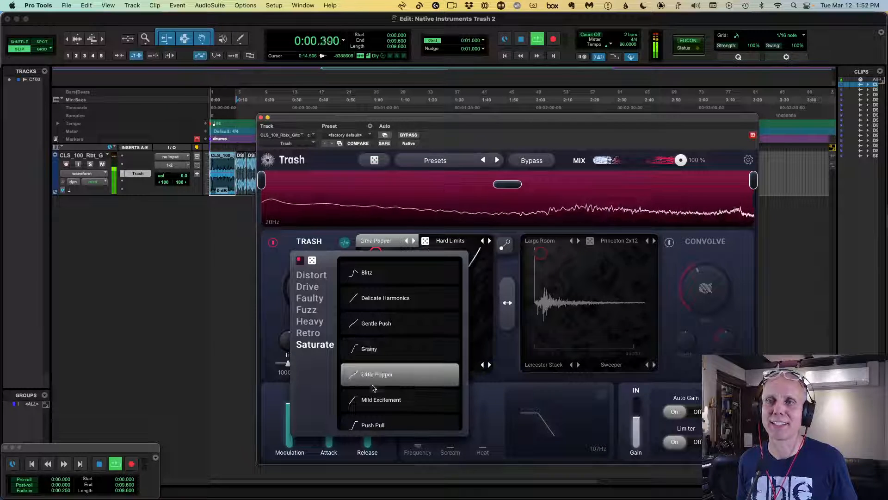
left_click(370, 399)
left_click(370, 426)
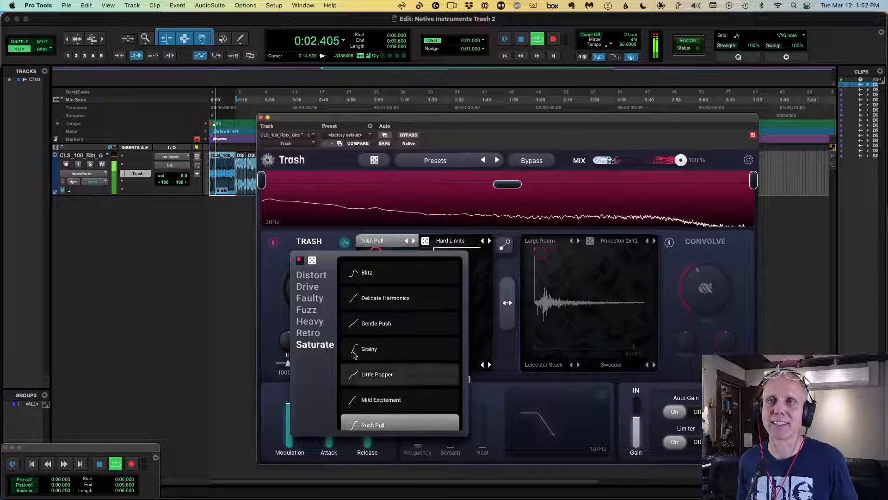
- Audition the Distort modes Amp Drainer, Blues Driver, Busted, Crunchy Taco, Dense, Fry and Elastic Trash
left_click(303, 276)
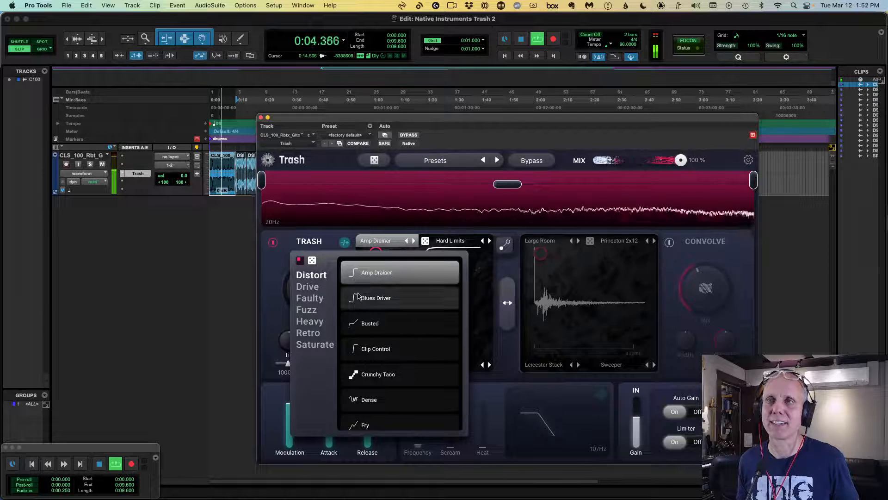
left_click(373, 302)
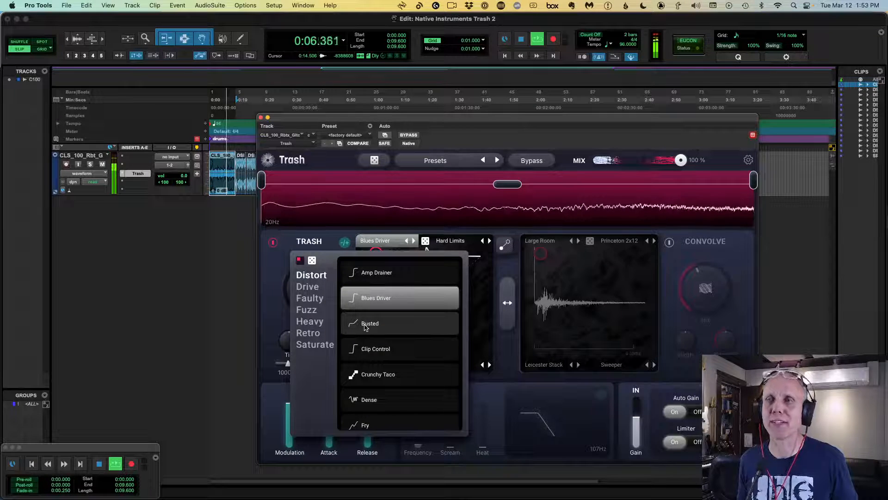
left_click(366, 324)
left_click(365, 375)
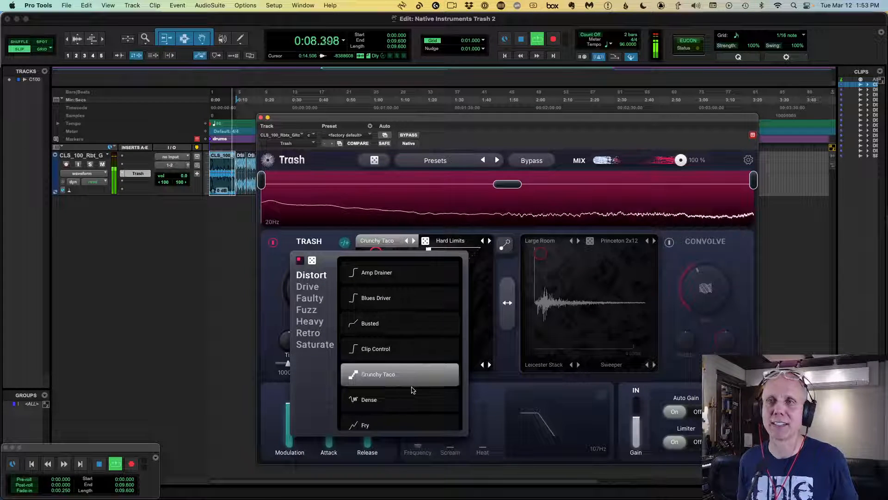
left_click(368, 402)
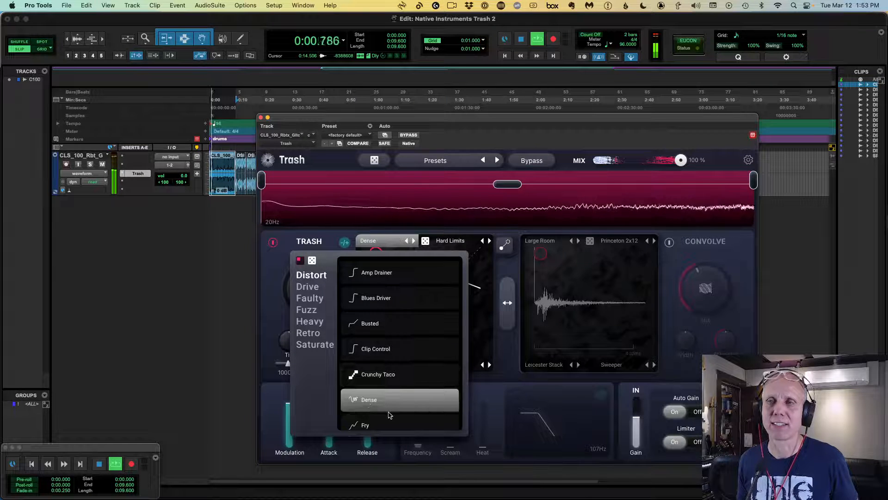
scroll(388, 398, "down", 5)
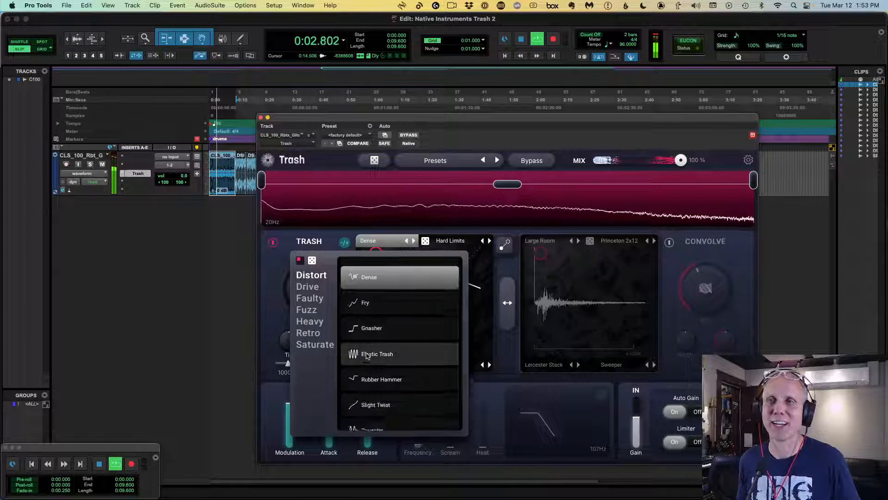
left_click(368, 303)
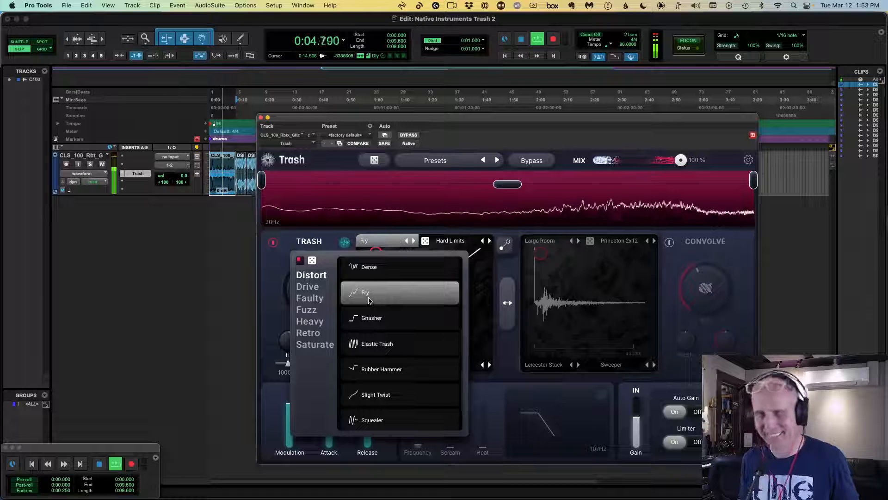
left_click(354, 343)
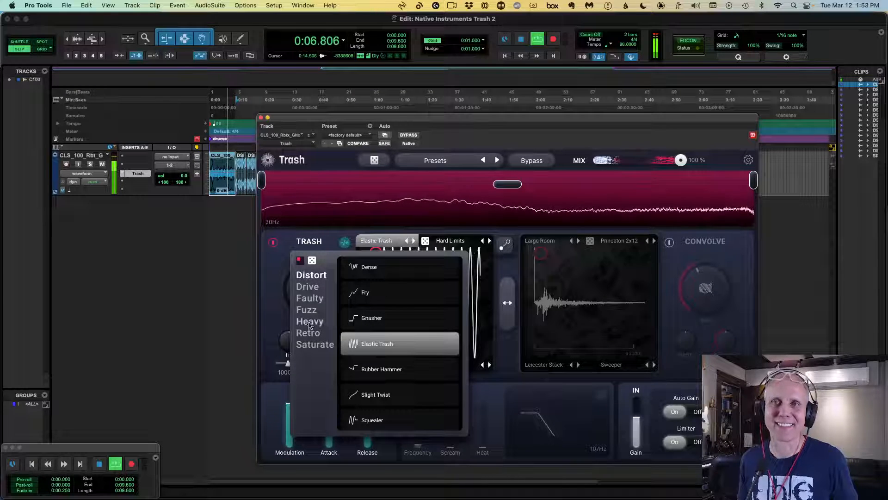
- Audition the Drive modes Distropia, Mirror Overdrive, Tarnish and Triangle Clipper in place of Elastic Trash
left_click(311, 287)
left_click(384, 298)
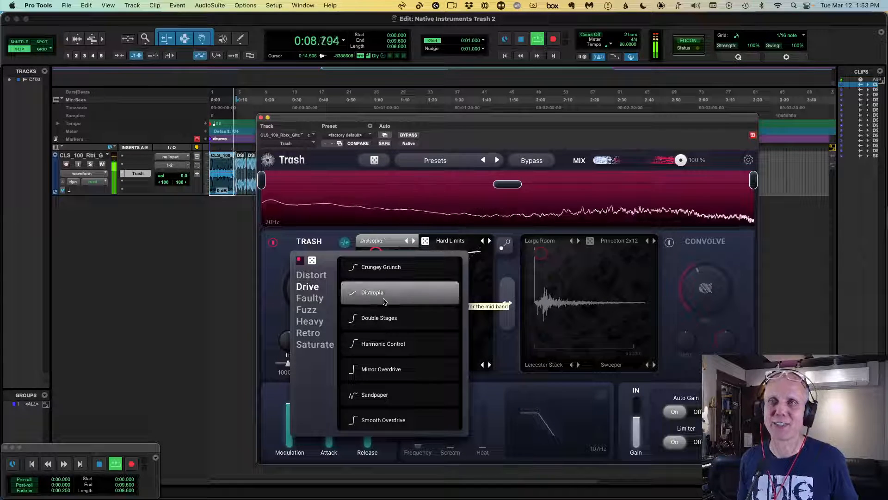
scroll(384, 301, "down", 2)
left_click(387, 313)
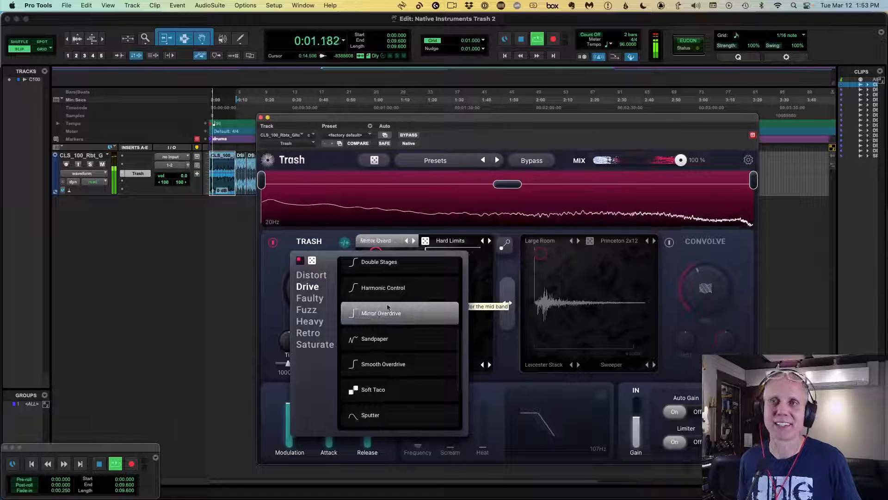
scroll(393, 347, "down", 3)
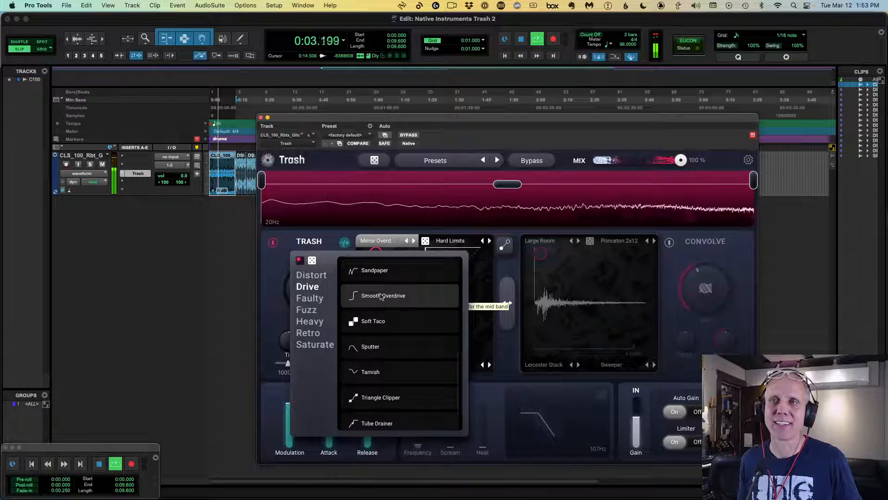
scroll(416, 361, "down", 1)
left_click(438, 346)
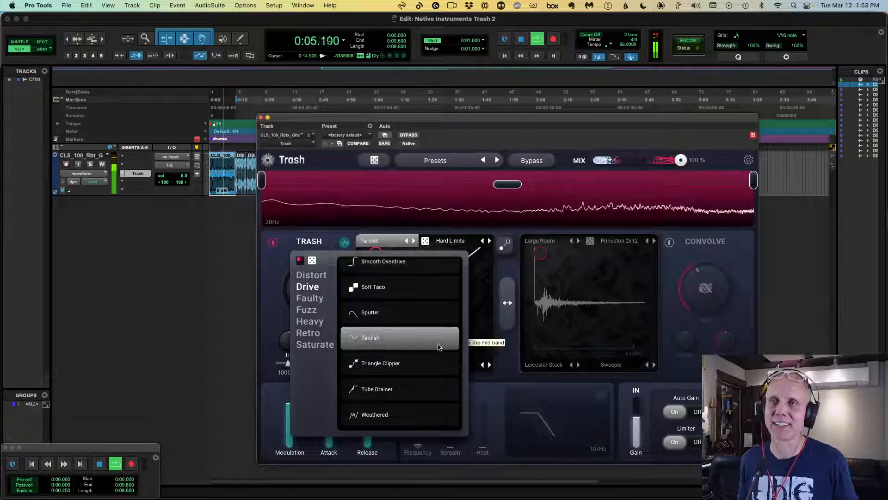
left_click(398, 357)
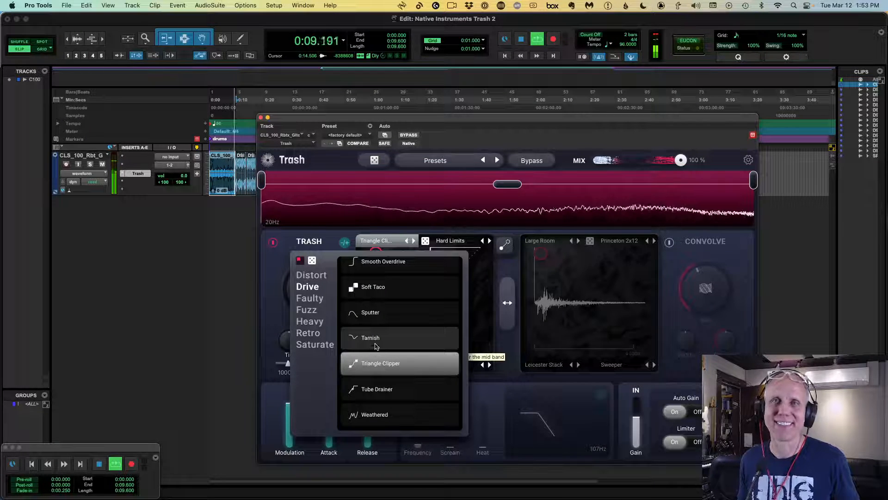
- Audition the Faulty modes Bad Breakup and Radio Contact and the Fuzz modes Acid and Iron, and stop playback
left_click(310, 298)
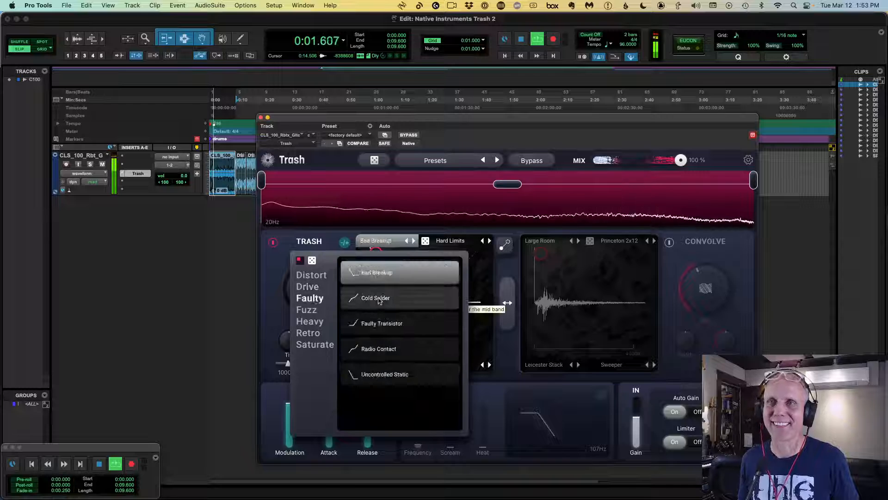
left_click(388, 347)
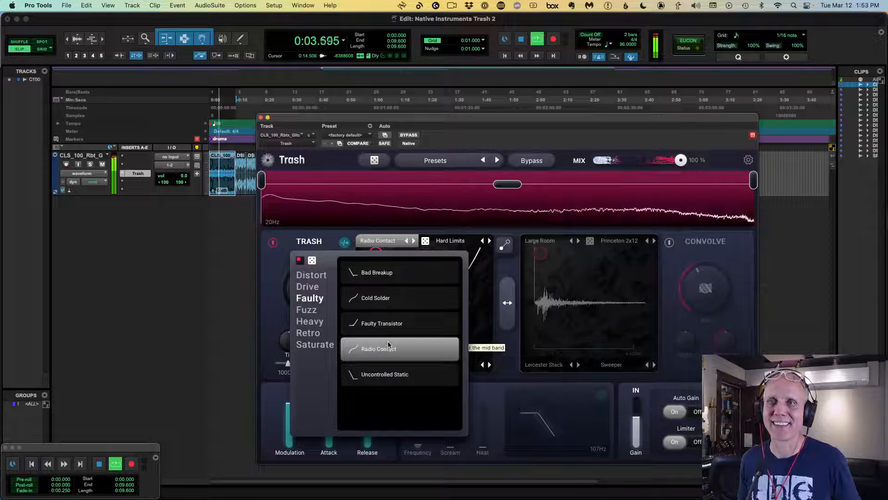
left_click(313, 310)
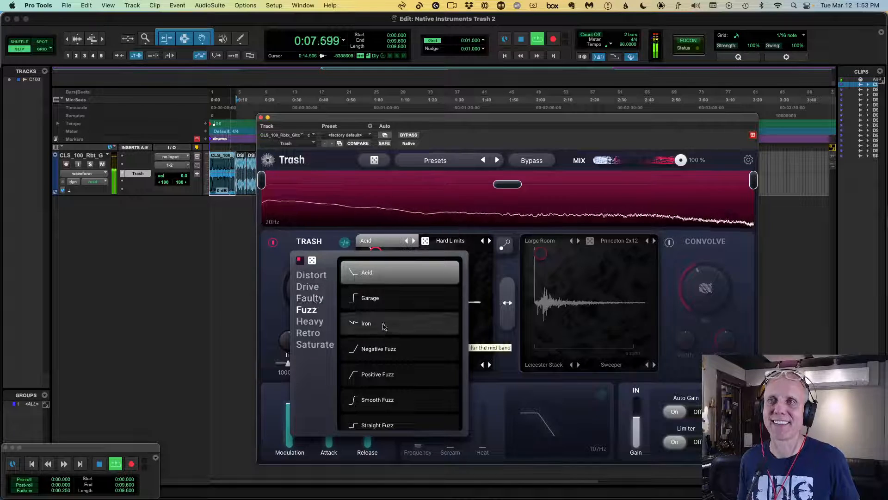
left_click(383, 326)
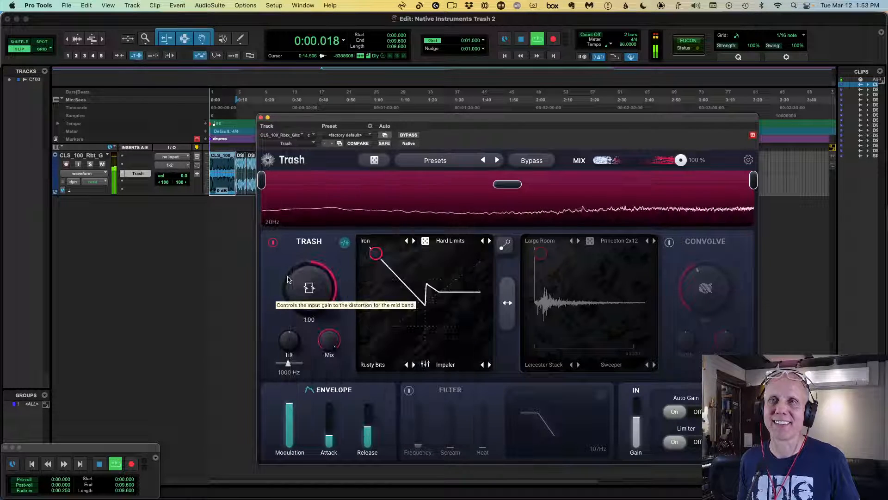
key("space")
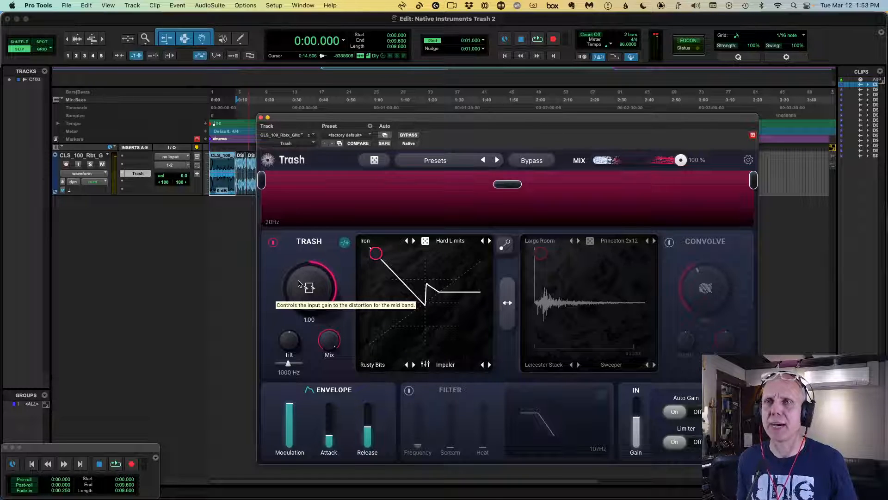
- Review the modes listed under the Saturate, Retro, Heavy, Fuzz, Faulty, Drive and Distort categories with playback stopped
left_click(370, 241)
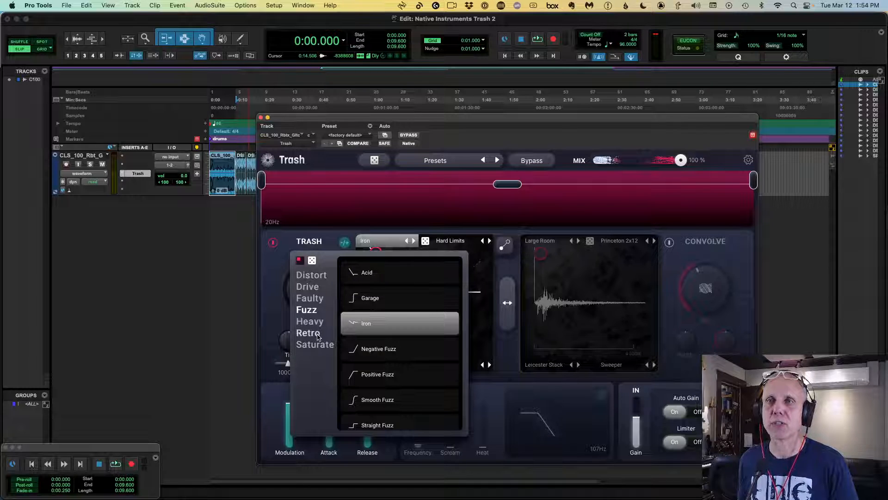
left_click(317, 335)
left_click(316, 346)
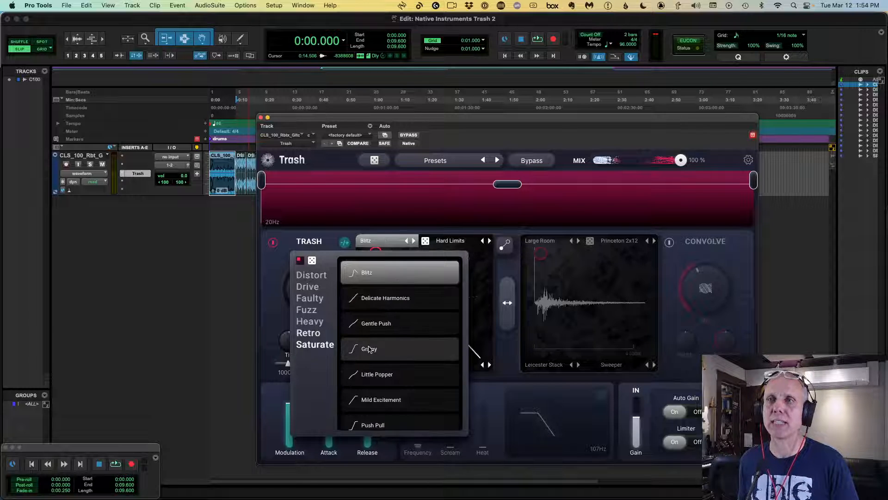
scroll(374, 347, "down", 1)
scroll(393, 354, "up", 1)
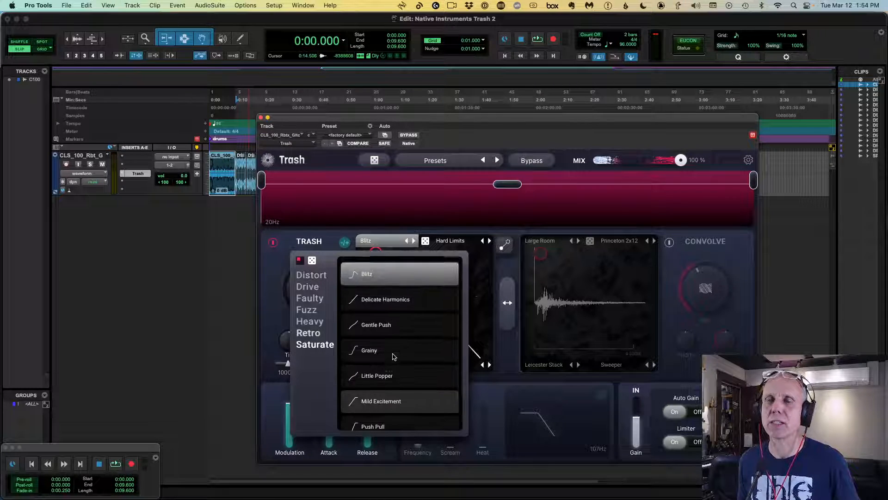
left_click(317, 333)
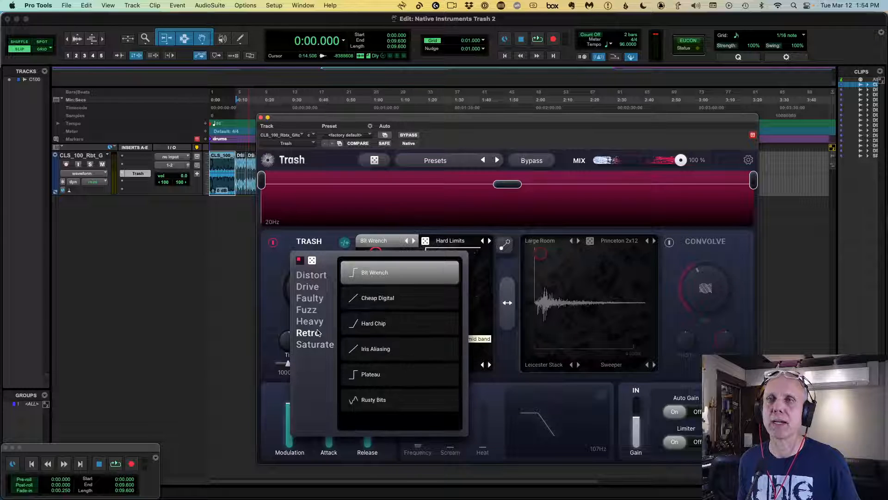
left_click(317, 323)
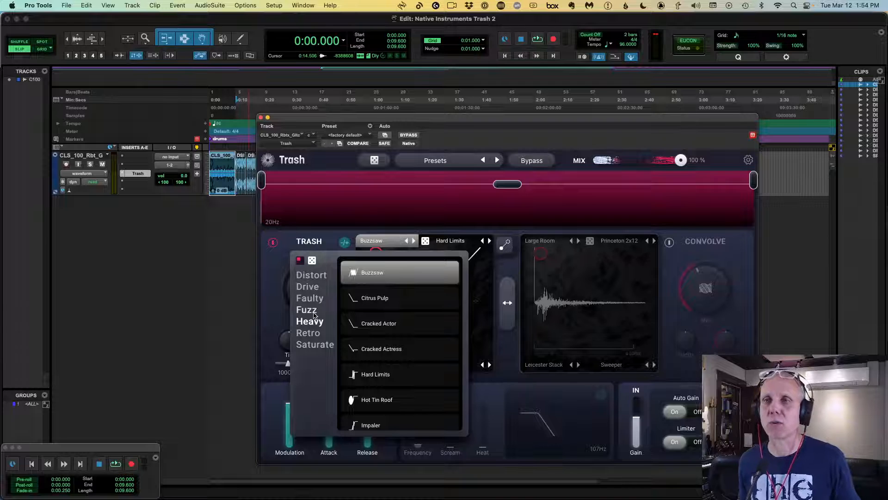
left_click(311, 311)
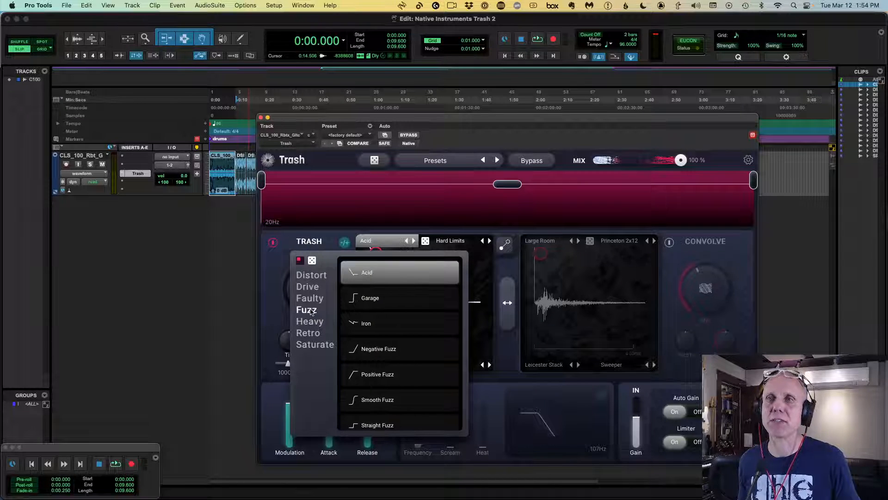
left_click(313, 302)
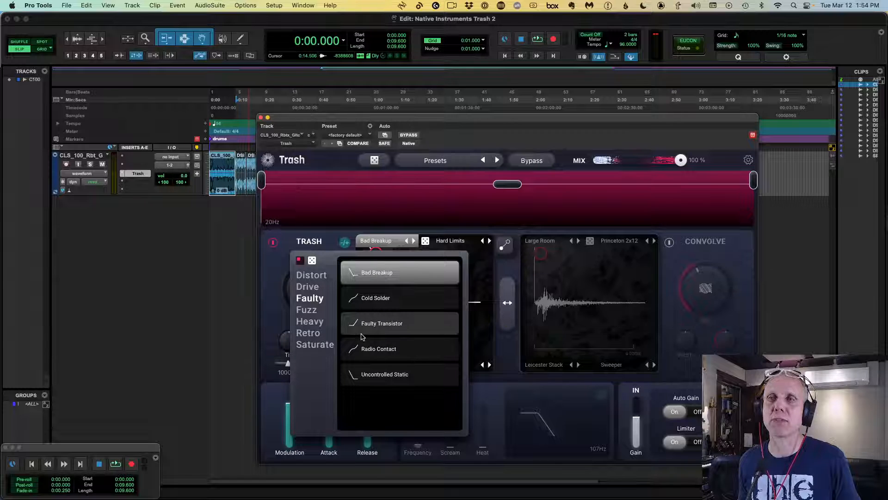
left_click(309, 286)
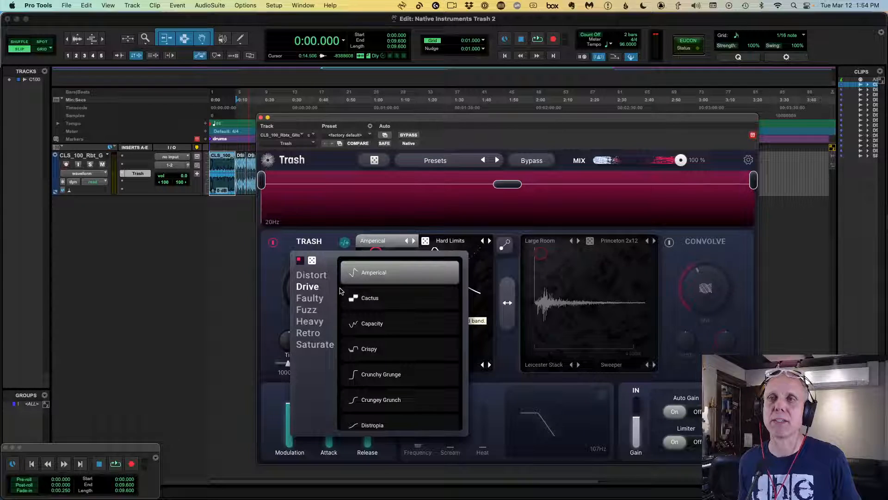
left_click(319, 275)
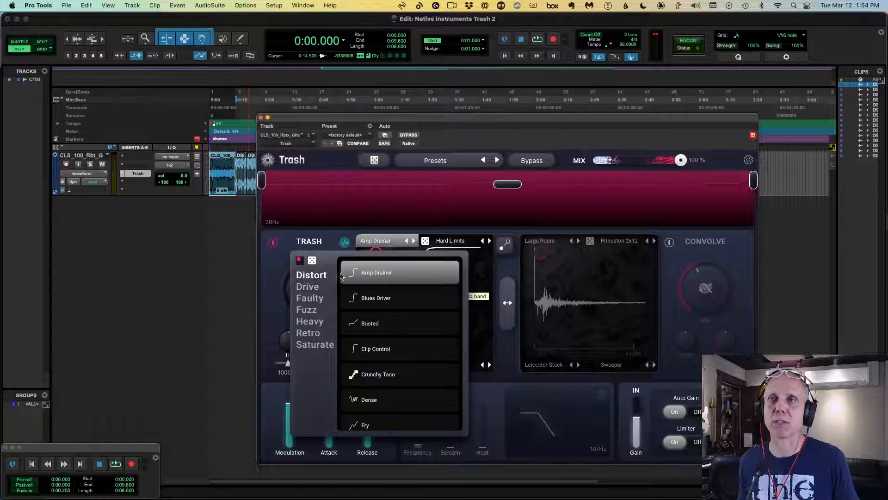
left_click(261, 271)
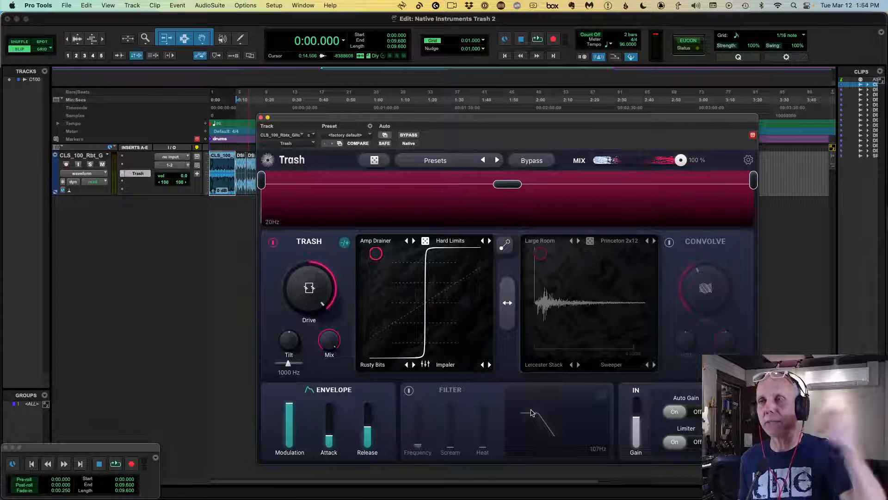
- Play the loop through the Distort modes Blues Driver and Crunchy Taco, keep Crunchy Taco, and stop playback
left_click_drag(307, 293, 305, 324)
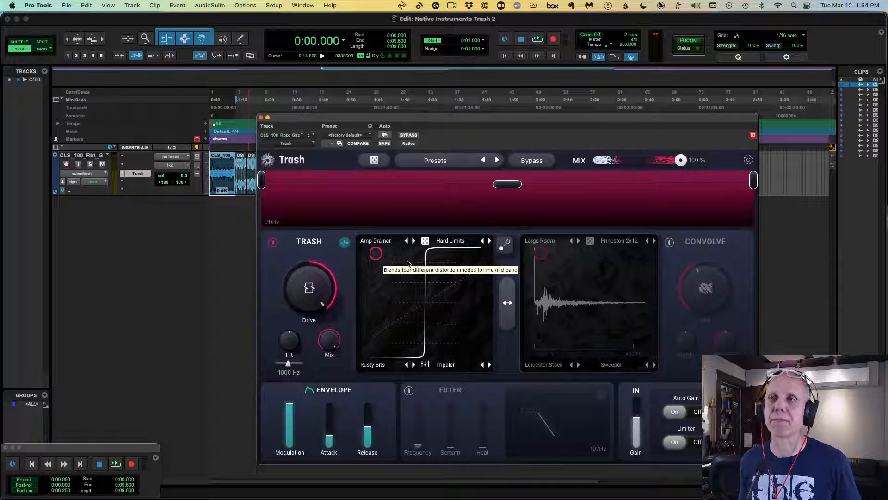
key("space")
key("space")
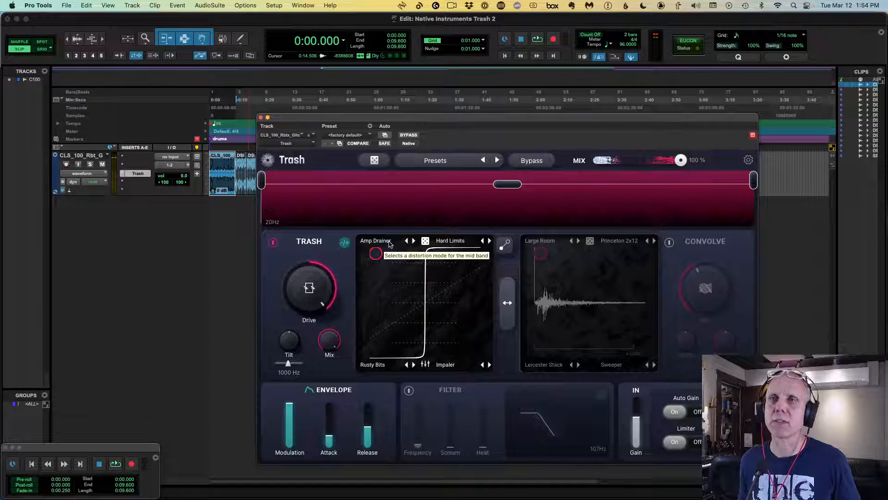
left_click(387, 241)
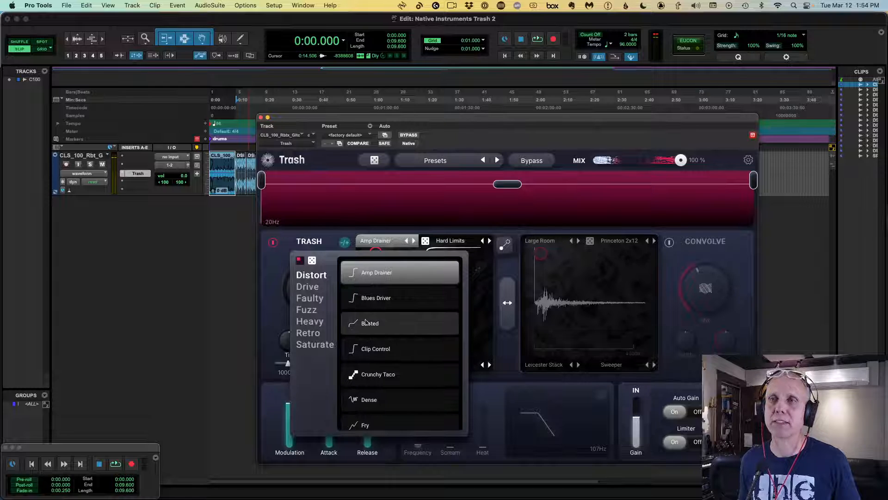
left_click(387, 323)
key("space")
key("Up")
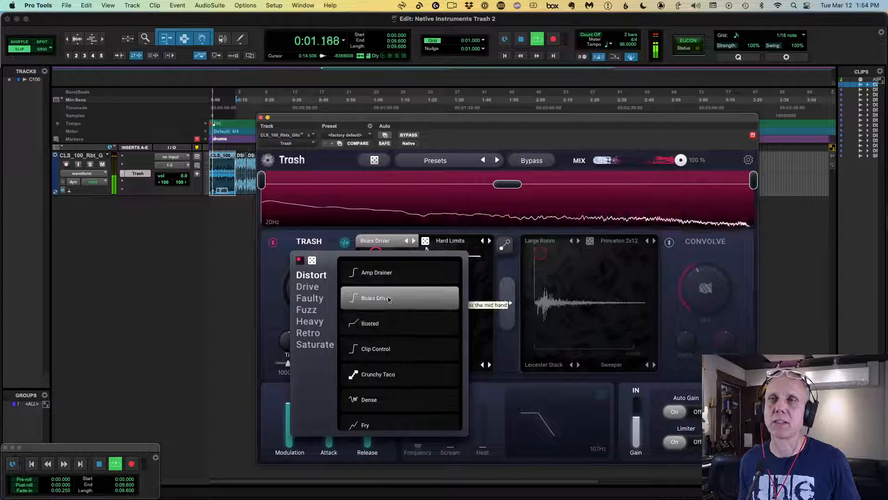
left_click(388, 376)
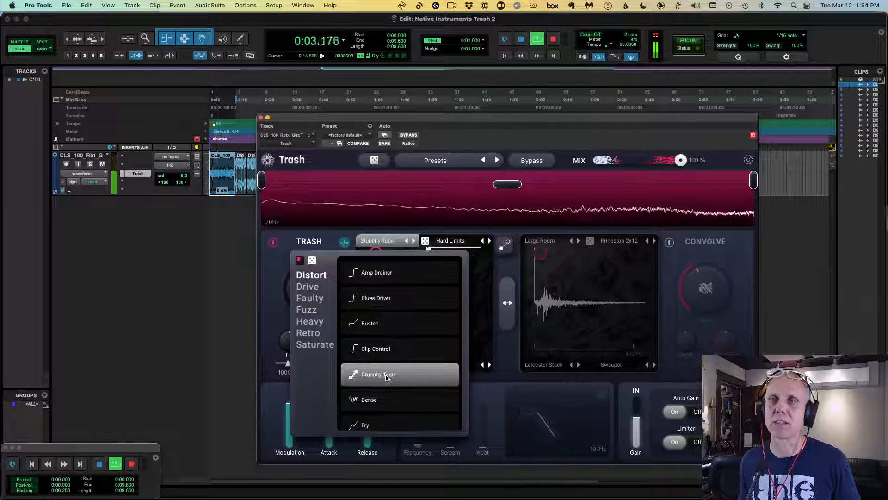
left_click(486, 399)
key("space")
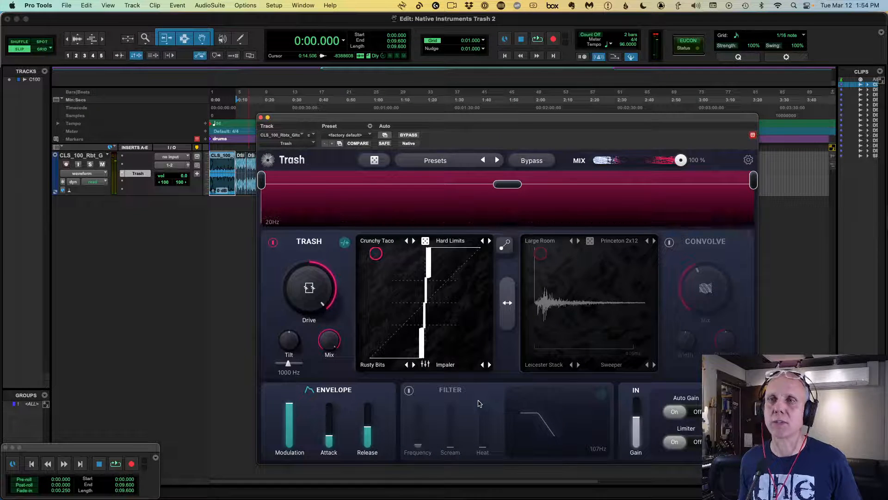
- Turn on the Filter module, set its frequency to 20 Hz and adjust its envelope modulation amount while the loop plays
left_click(409, 391)
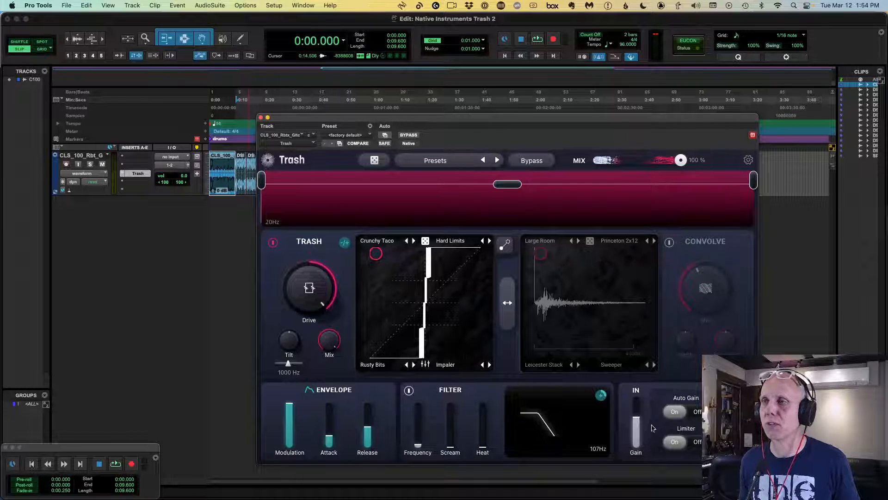
mouse_move(600, 398)
left_mouse_down()
mouse_move(602, 389)
mouse_move(599, 401)
left_mouse_up()
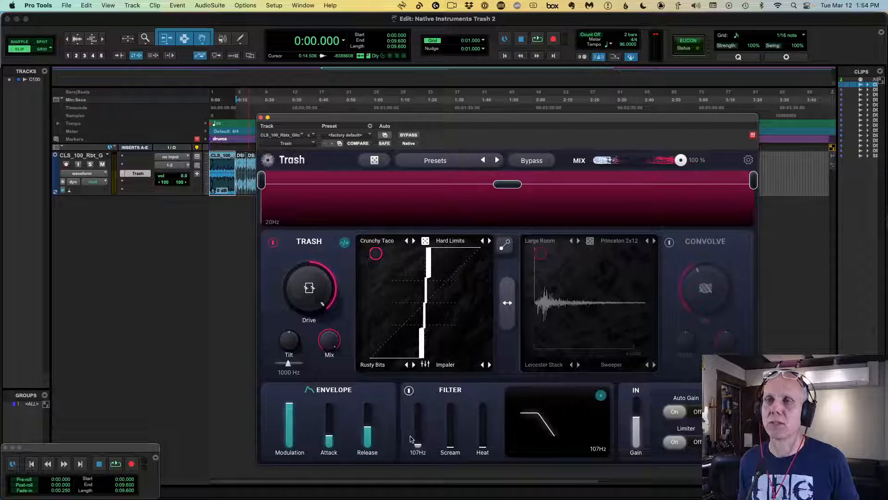
left_click_drag(415, 443, 415, 446)
key("space")
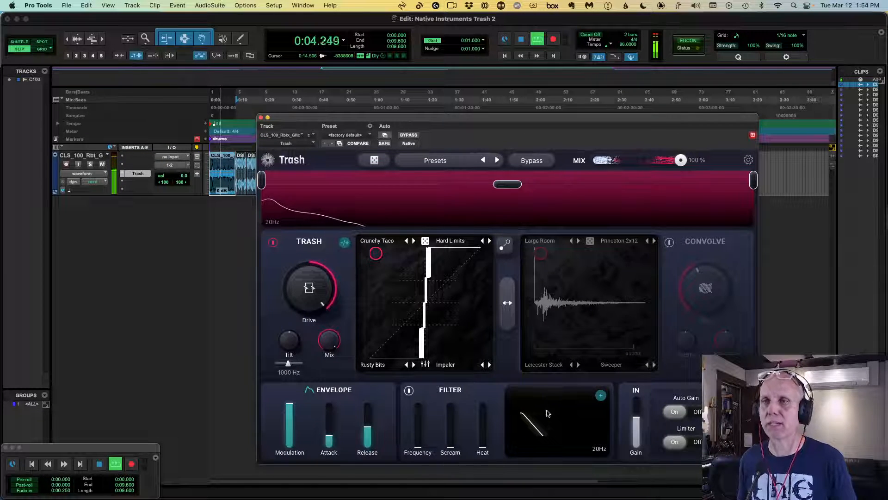
left_click_drag(601, 395, 602, 391)
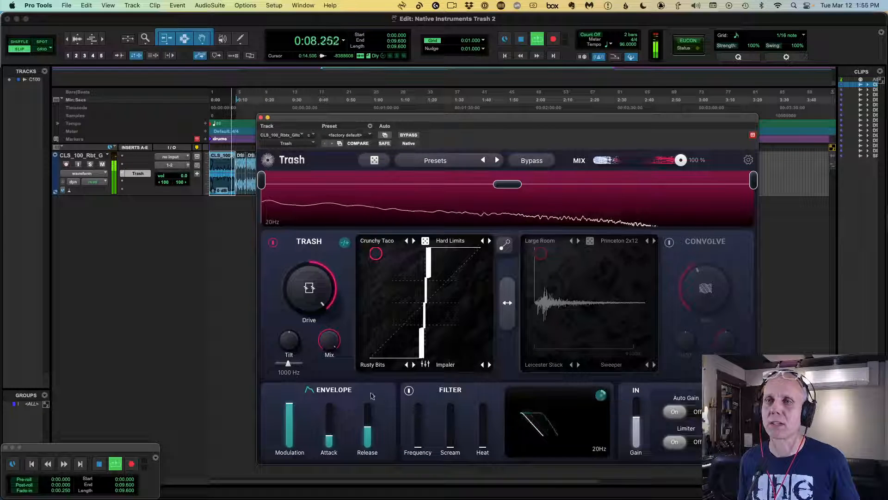
key("space")
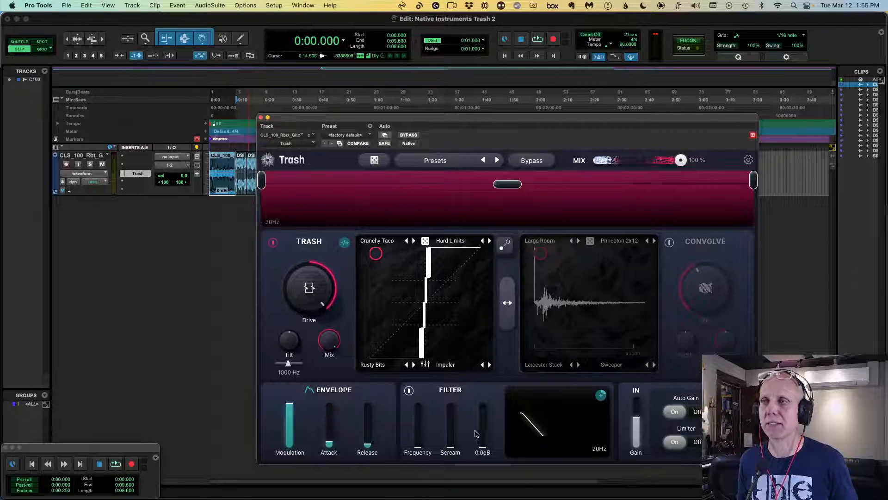
- Adjust the envelope's attack to about 8 ms and its release to 9 ms while the drum loop plays
key("space")
mouse_move(599, 388)
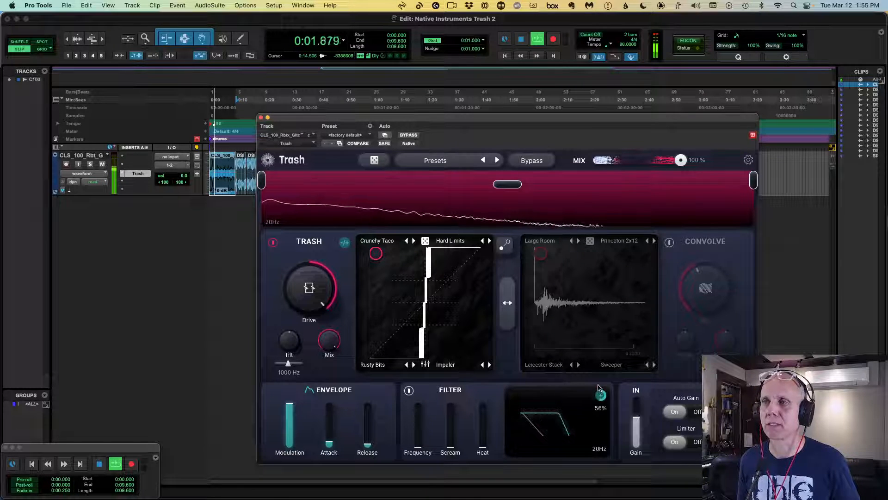
mouse_move(363, 442)
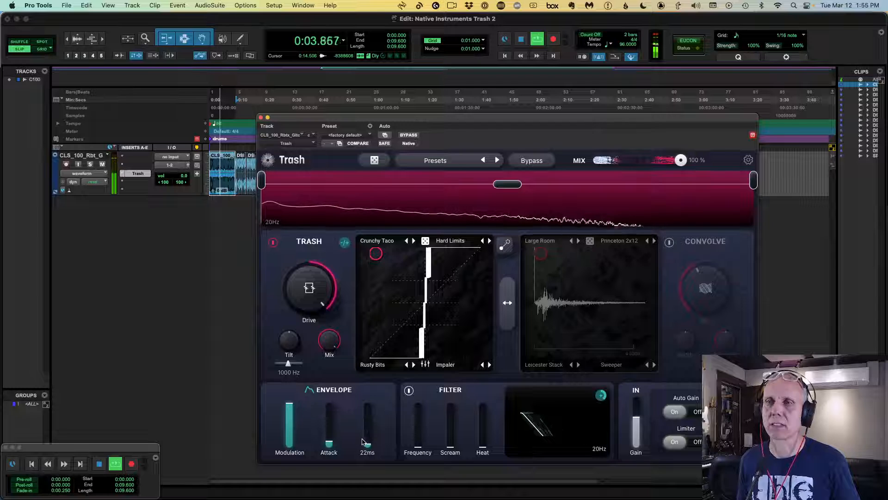
left_click_drag(363, 442, 367, 448)
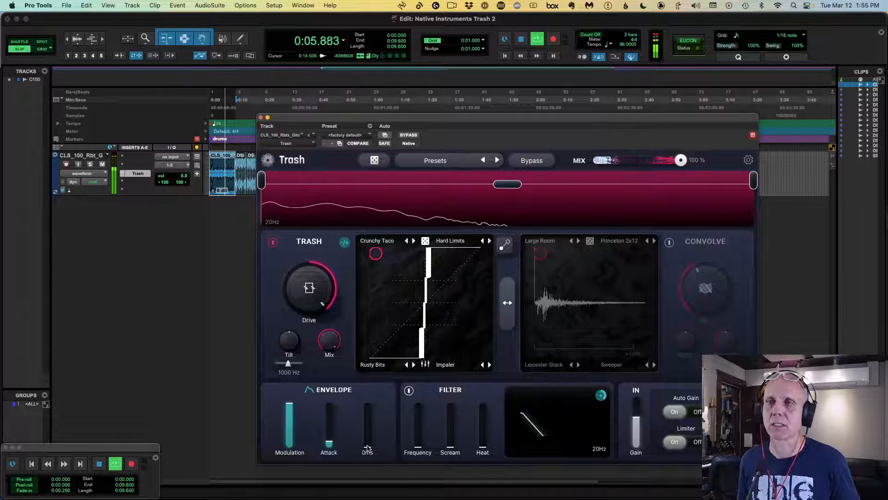
mouse_move(328, 447)
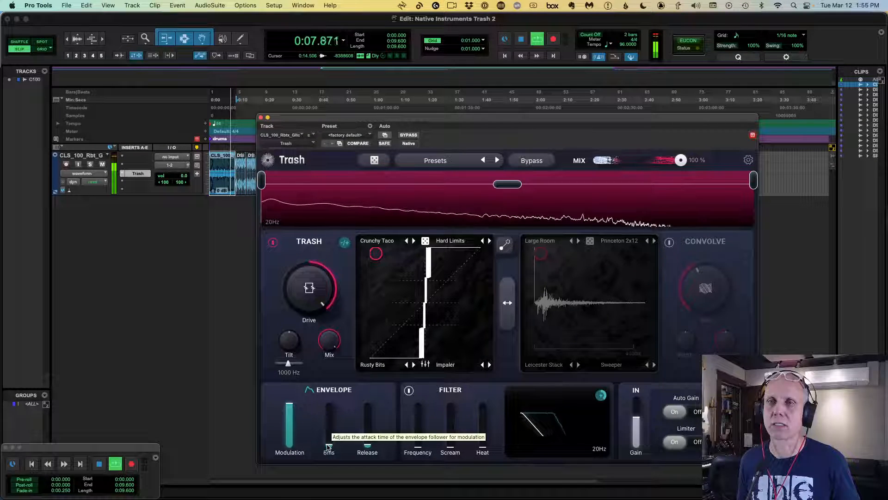
mouse_move(366, 448)
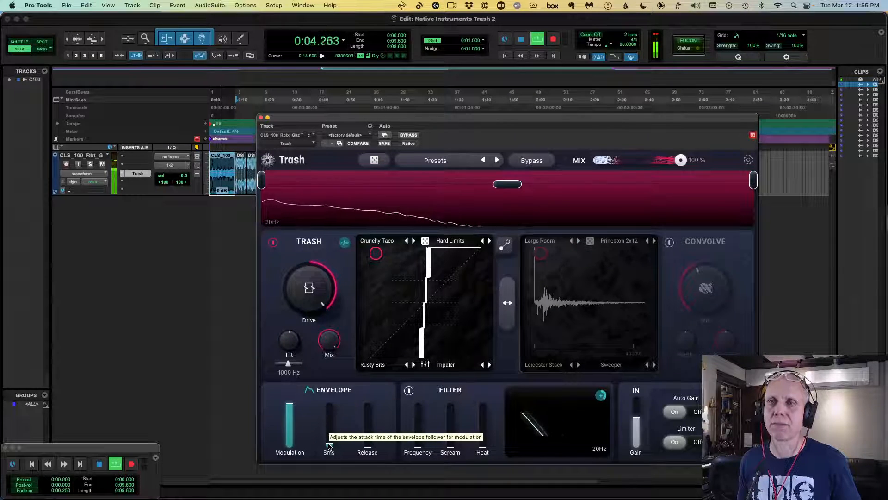
left_click_drag(369, 448, 370, 446)
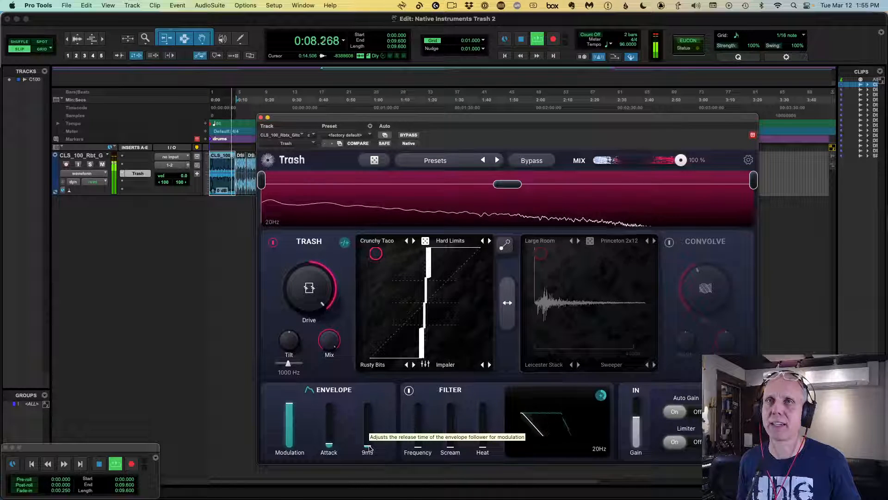
- Select the third drum clip, move the Trash window clear of the clips, and compare the clip with Trash active and bypassed
left_click(254, 191)
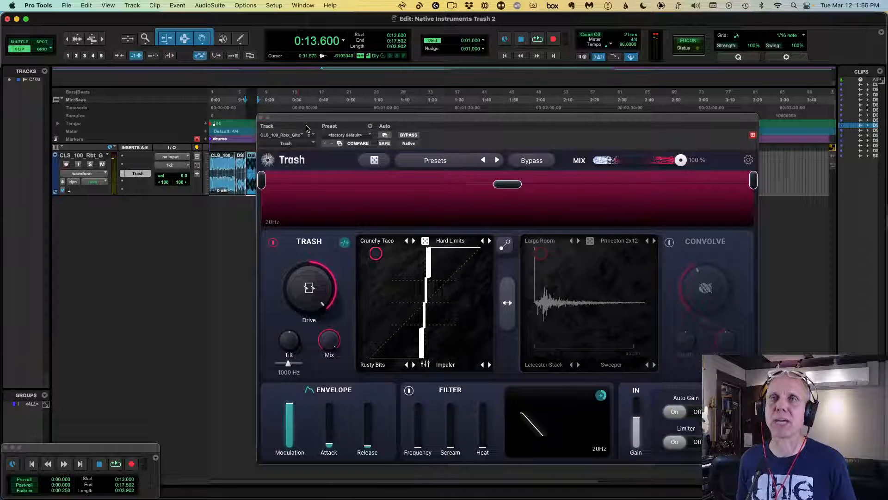
left_click_drag(378, 120, 442, 116)
key("space")
key("space")
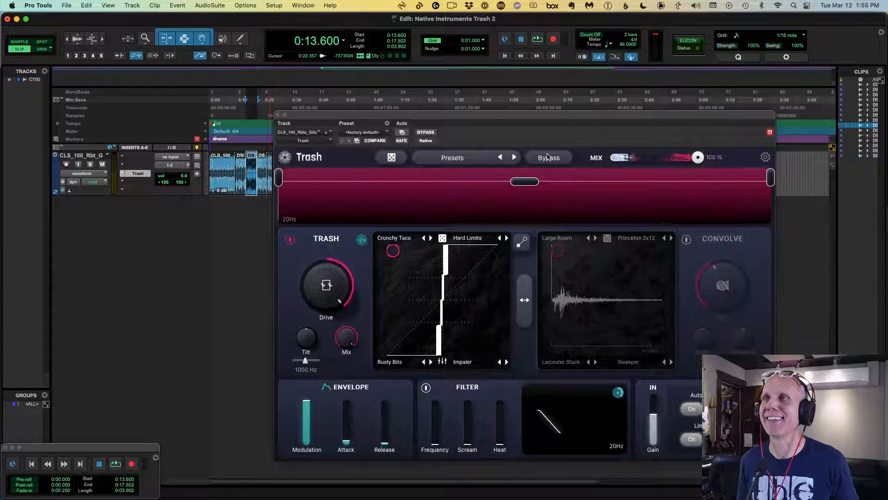
left_click(547, 158)
key("space")
key("space")
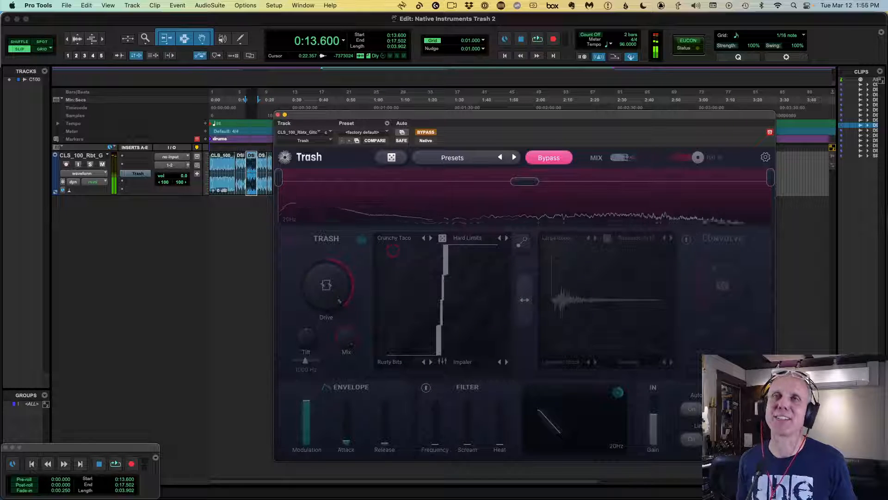
left_click(548, 157)
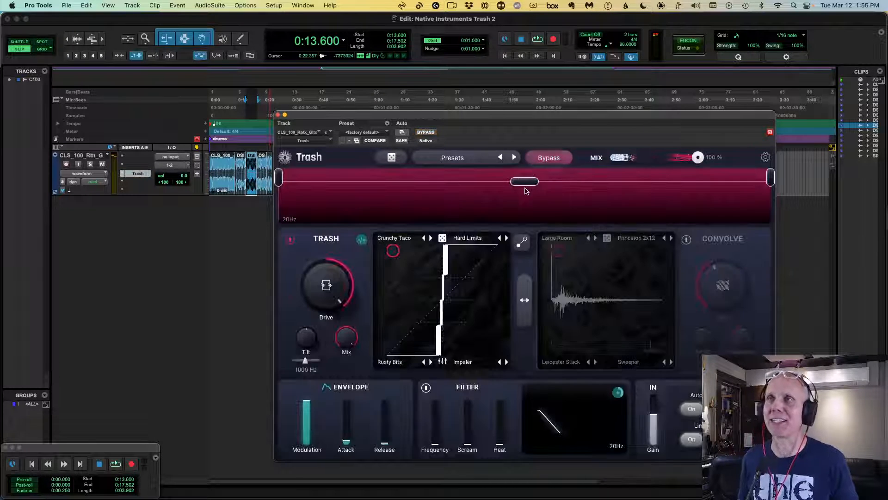
- Set the Filter frequency to 189 Hz and raise its Scream and Heat while the clip plays, and stop playback
key("space")
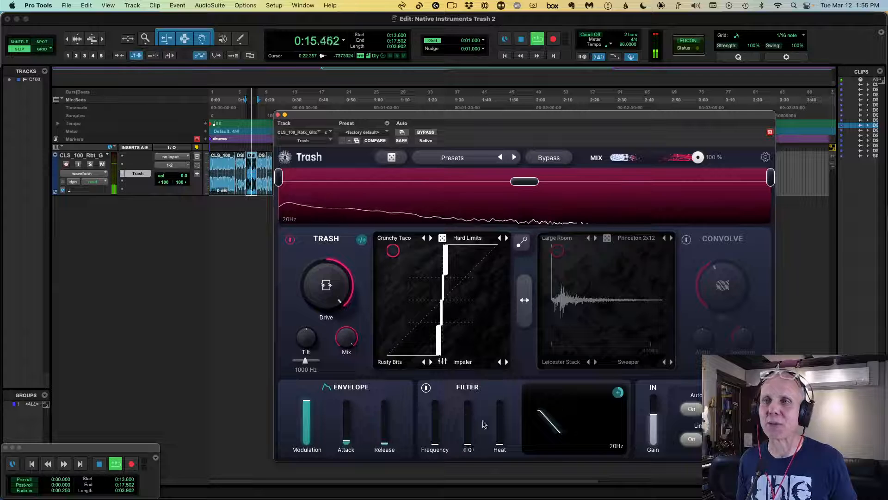
mouse_move(438, 447)
left_mouse_down()
mouse_move(437, 431)
mouse_move(468, 428)
mouse_move(469, 417)
mouse_move(438, 438)
left_mouse_up()
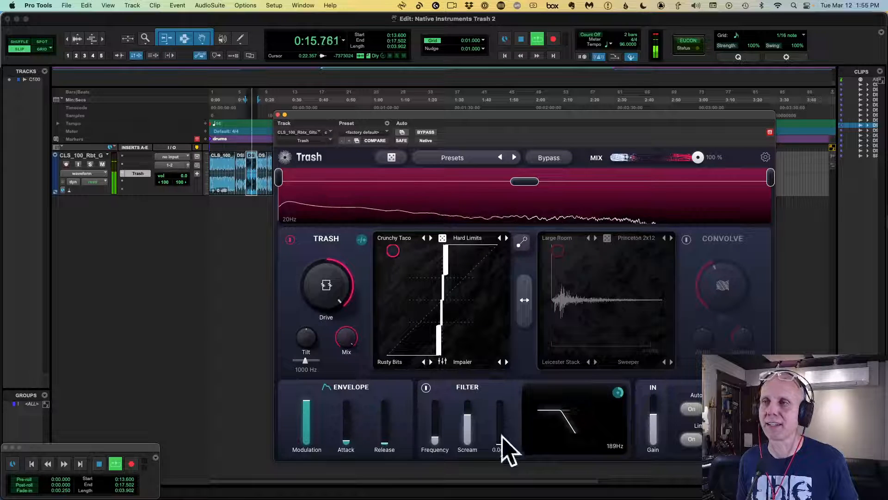
mouse_move(500, 443)
left_mouse_down()
mouse_move(499, 419)
mouse_move(499, 436)
left_mouse_up()
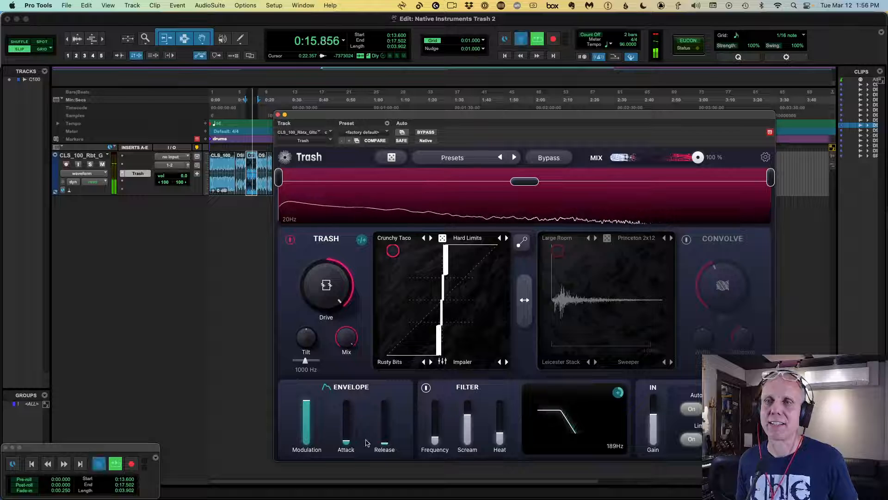
key("space")
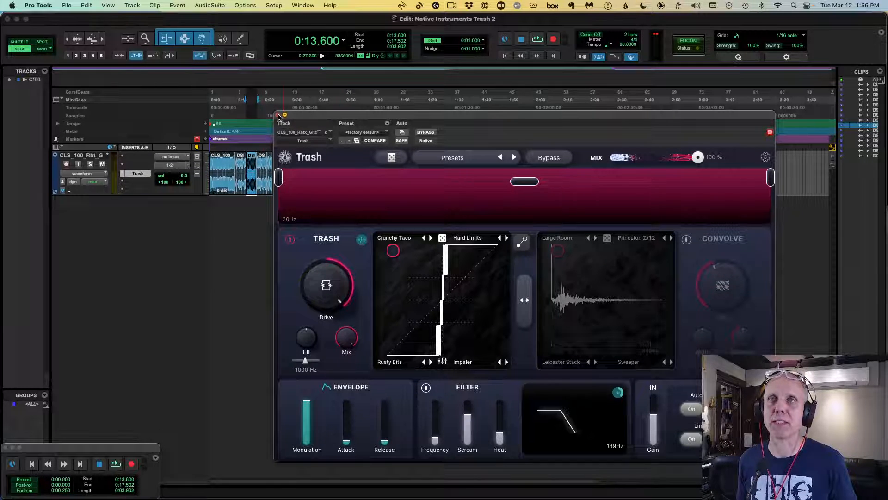
- Close the Trash window and select the first clip in the bass section, glancing briefly at the Trash product page
left_click(278, 115)
left_click(262, 156)
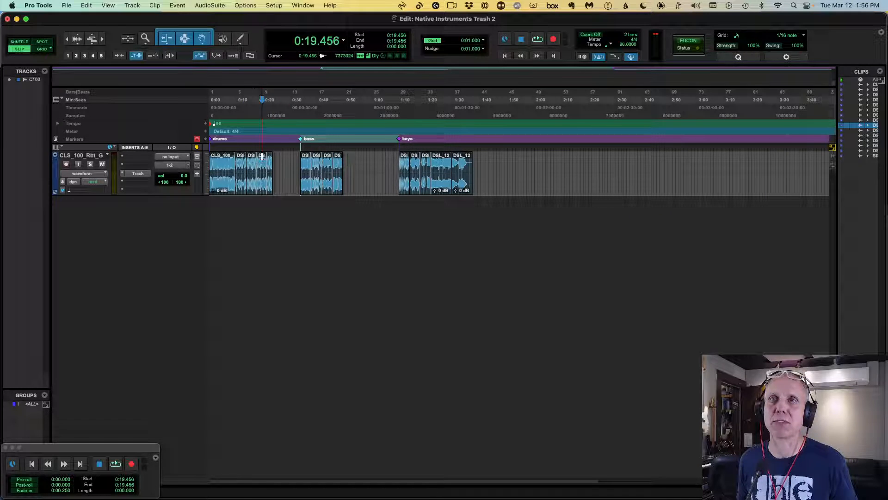
left_click(256, 185)
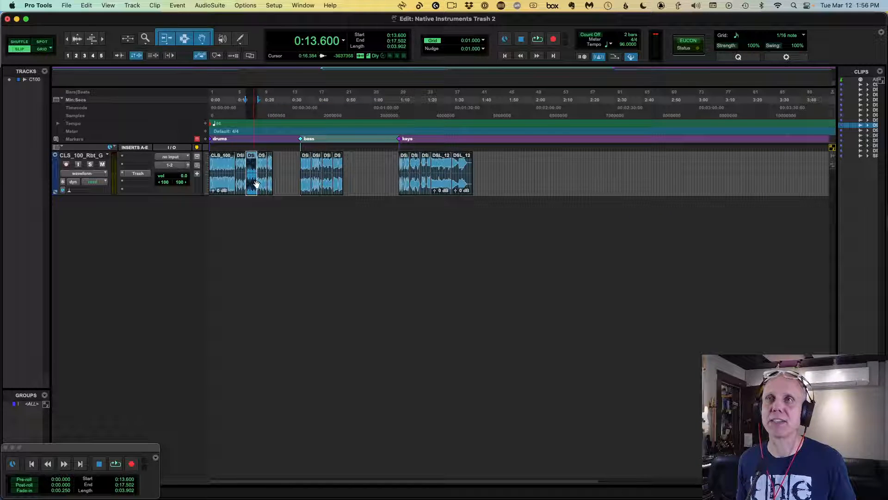
left_click(307, 188)
key("super+Tab")
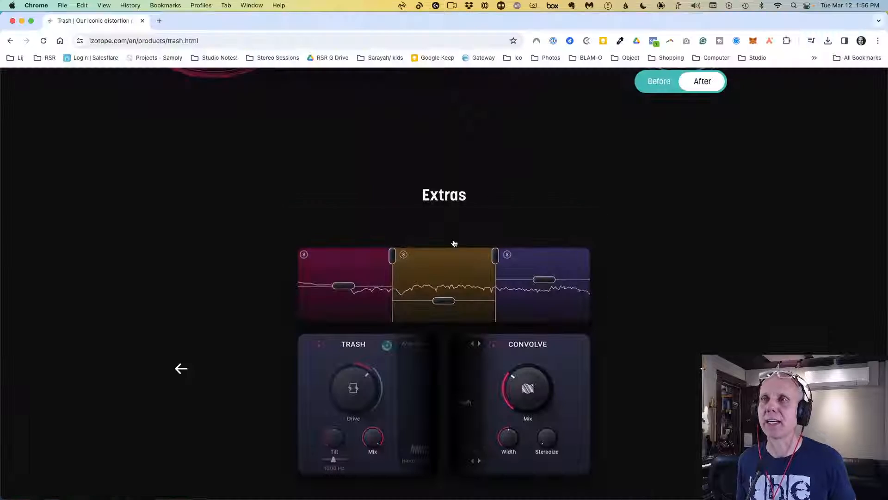
key("super+Tab")
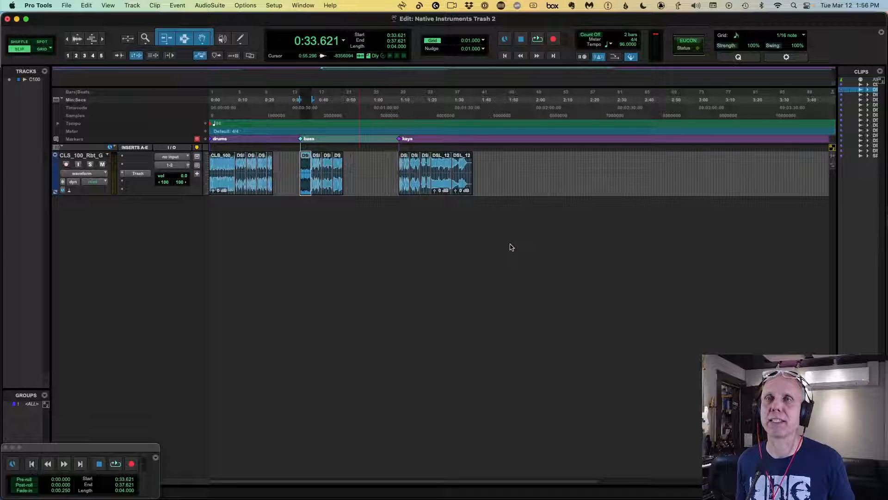
- Reopen Trash on the track, reset the Drive amount, turn on the Convolve module and reset its Mix
left_click(141, 176)
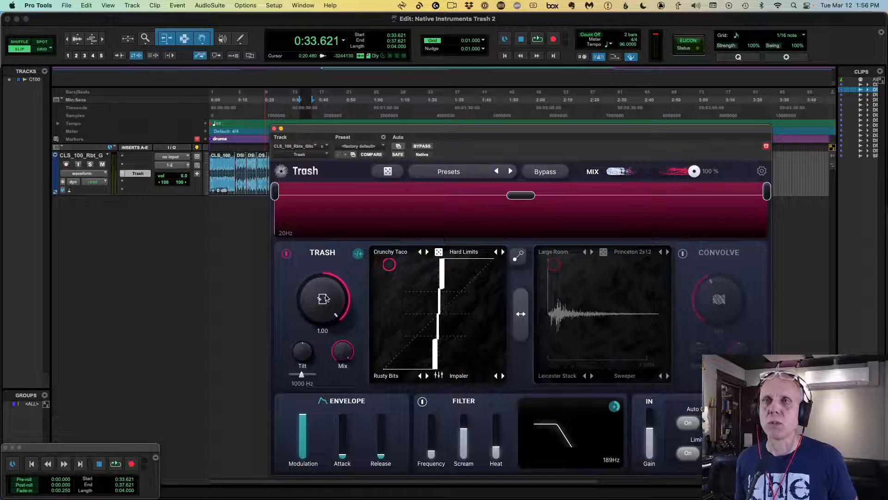
double_click(327, 298)
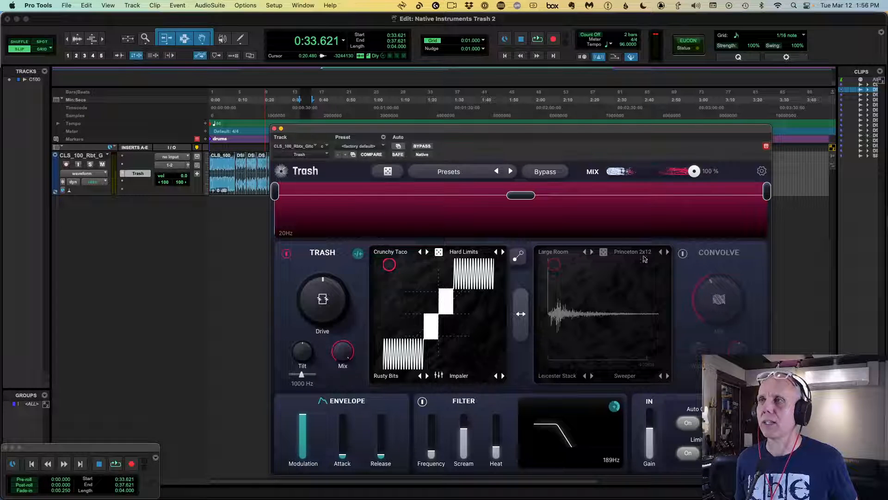
left_click(683, 254)
left_click(684, 253)
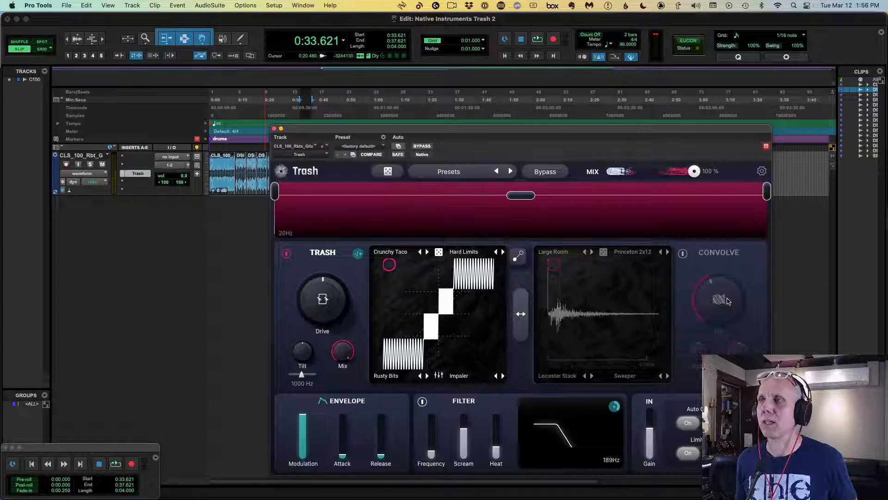
left_click(683, 254)
double_click(728, 299)
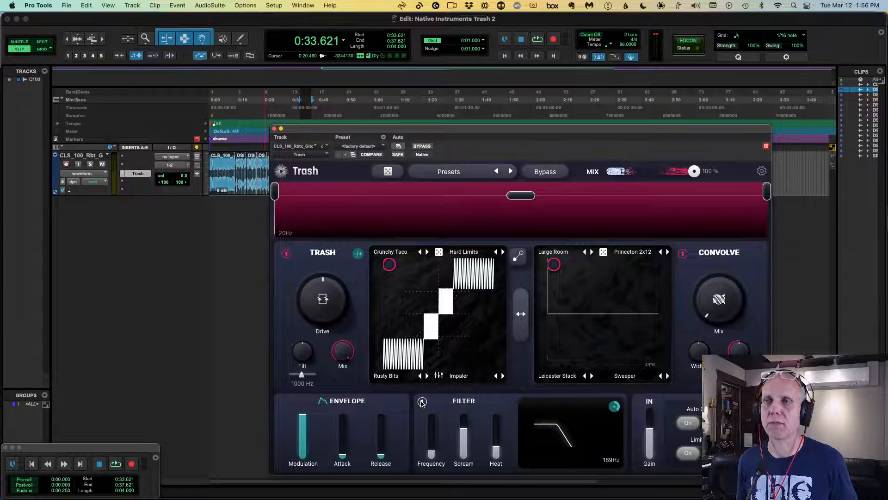
- Turn off the Filter module, move the Trash blend node to the centre of its four modes, and play the bass clip
left_click(422, 401)
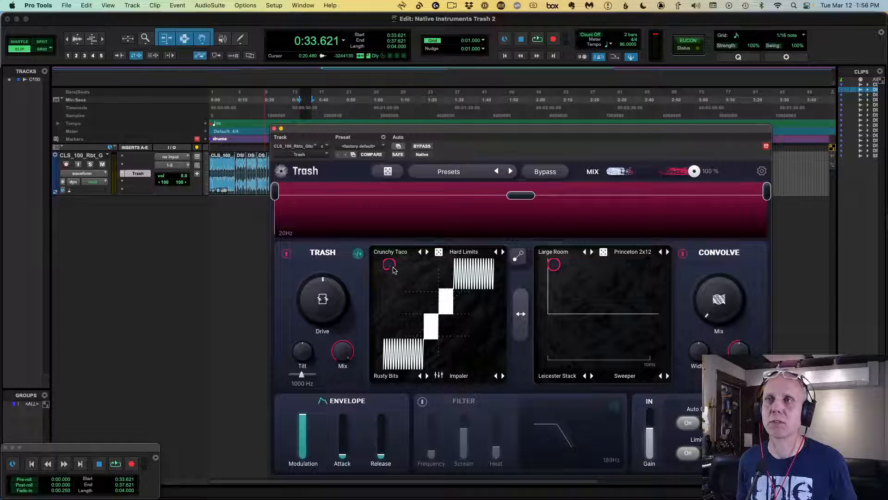
left_click_drag(393, 270, 440, 313)
key("space")
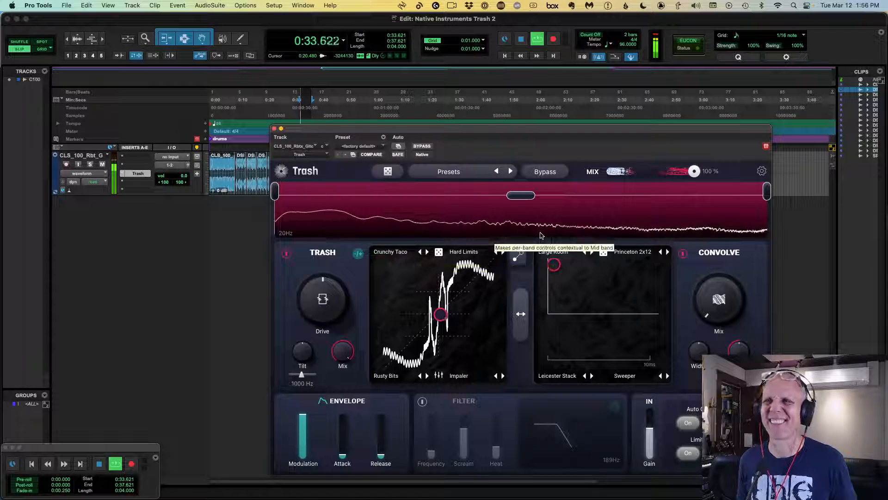
- Compare the bass clip with Trash bypassed and active, moving the plug-in window off the bass clips
left_click(545, 172)
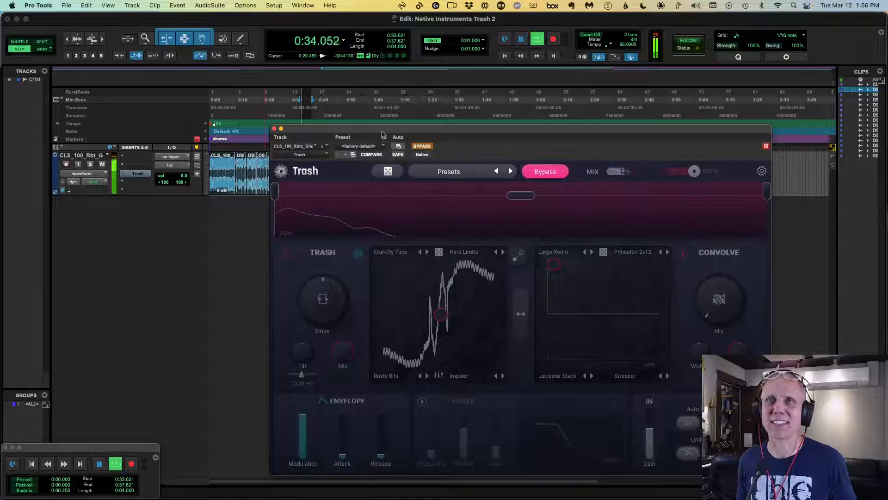
left_click_drag(383, 134, 481, 147)
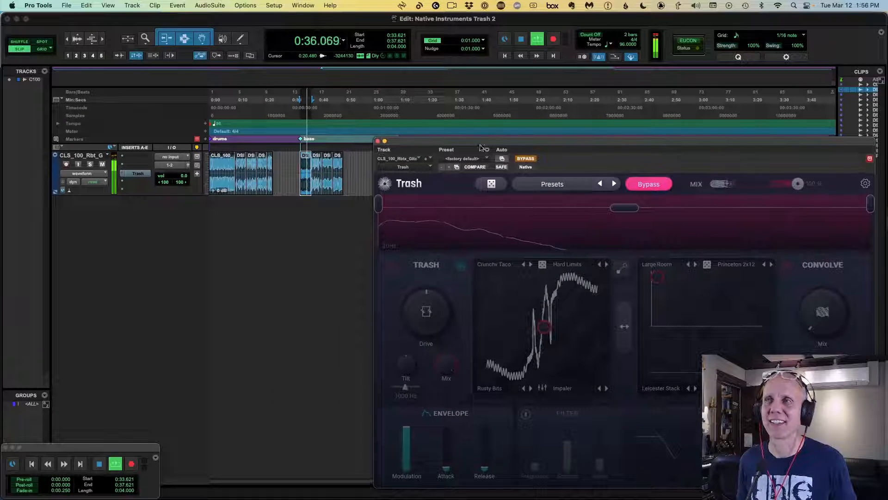
left_click(648, 184)
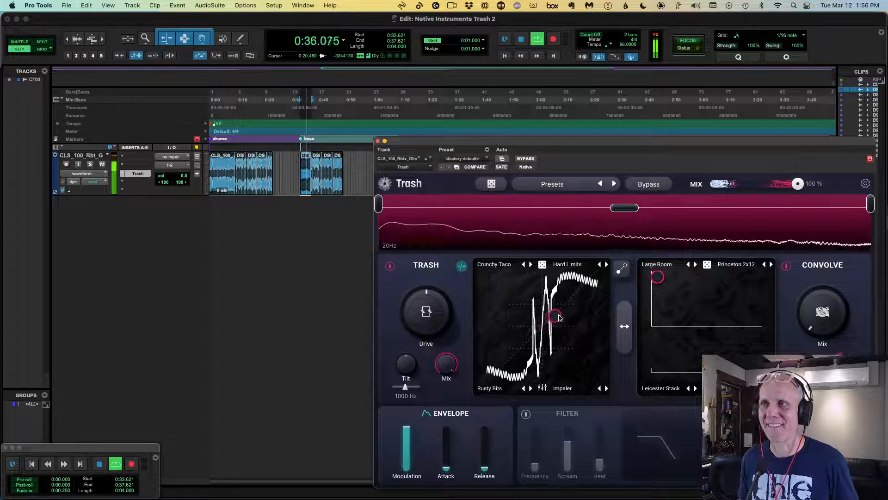
- Blend the four Trash distortion modes on the playing bass, leave the node just below centre, and stop playback
left_click_drag(555, 316, 548, 362)
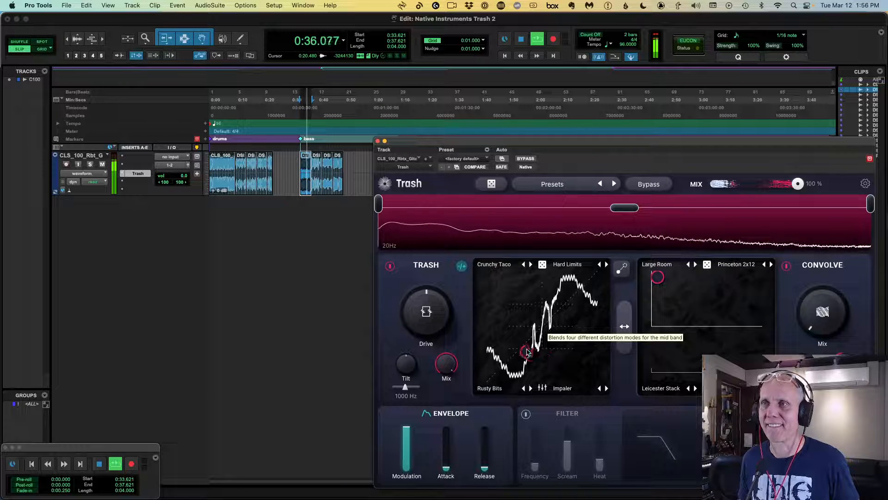
left_click_drag(523, 330, 562, 316)
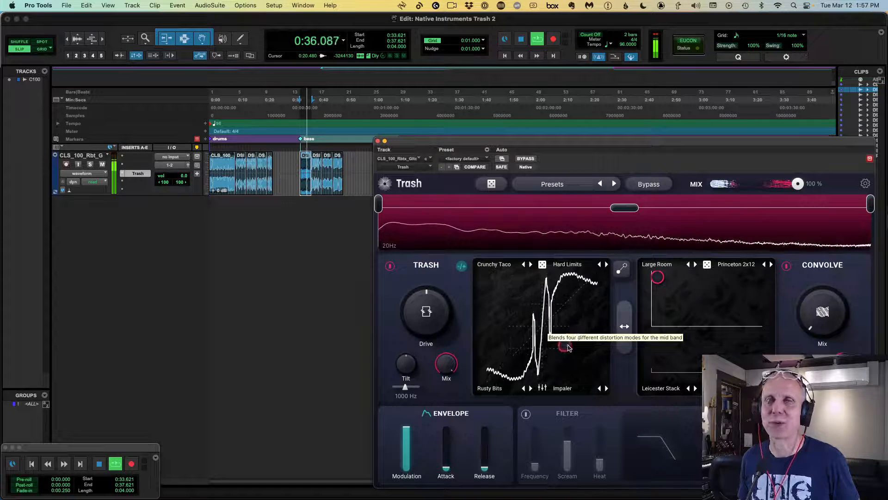
left_click_drag(539, 352, 553, 310)
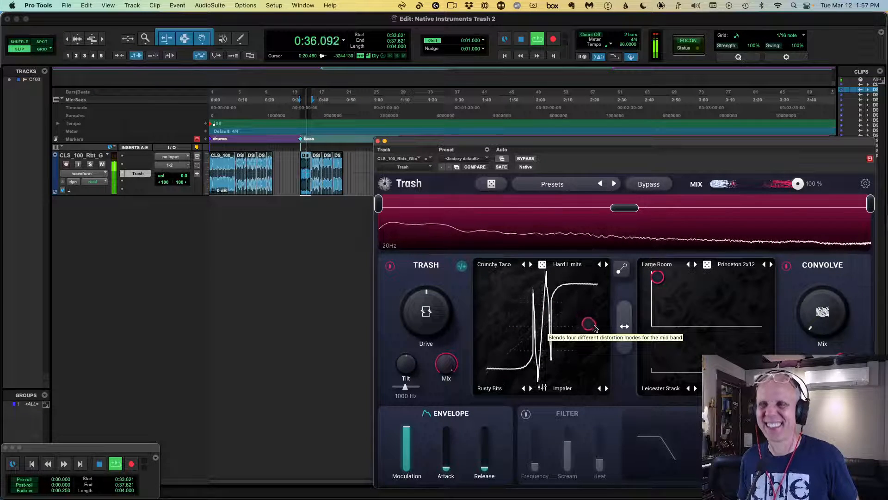
left_click_drag(592, 340, 561, 377)
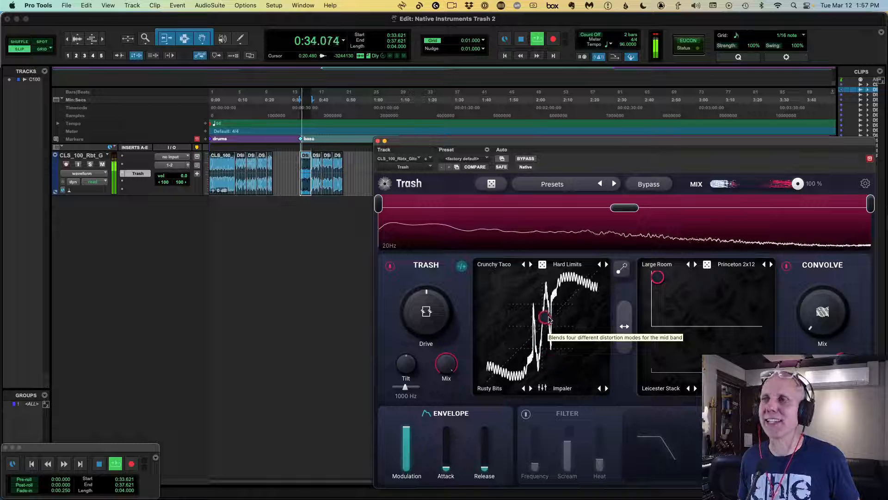
left_click_drag(550, 309, 549, 343)
key("space")
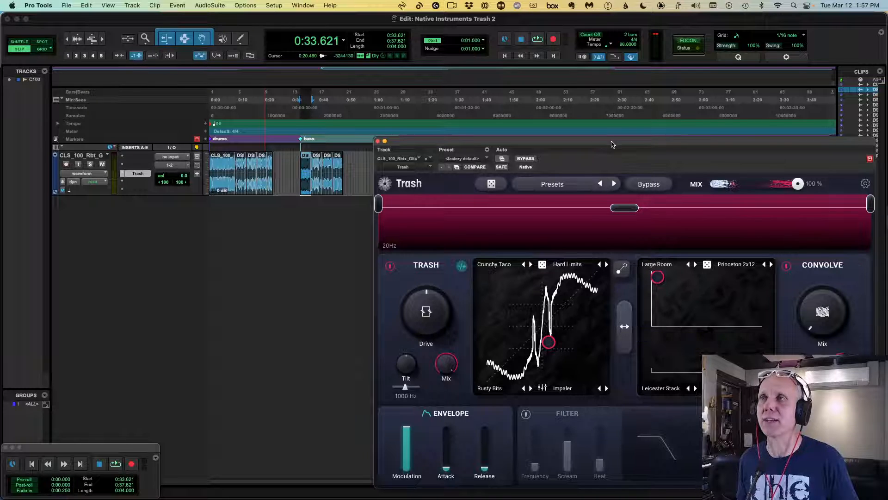
- Move the Trash window back into full view, swap the module order so Convolve precedes Trash, and play the bass clip
left_click_drag(613, 143, 484, 100)
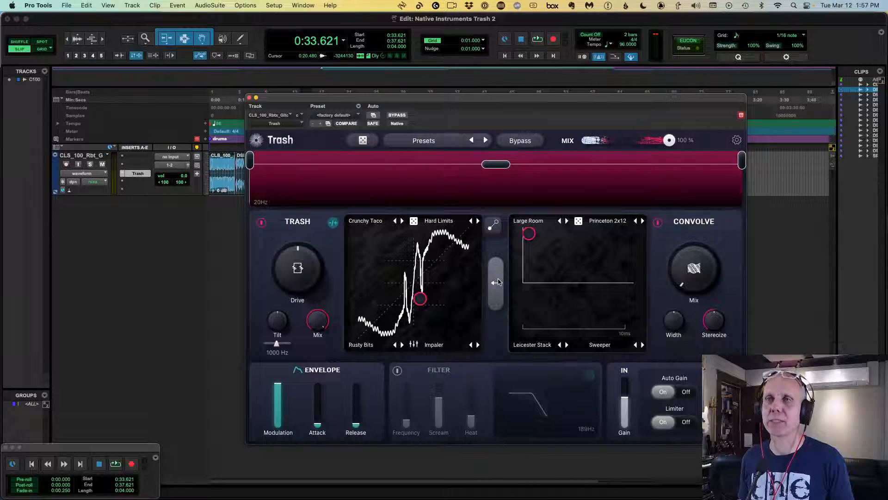
left_click(496, 282)
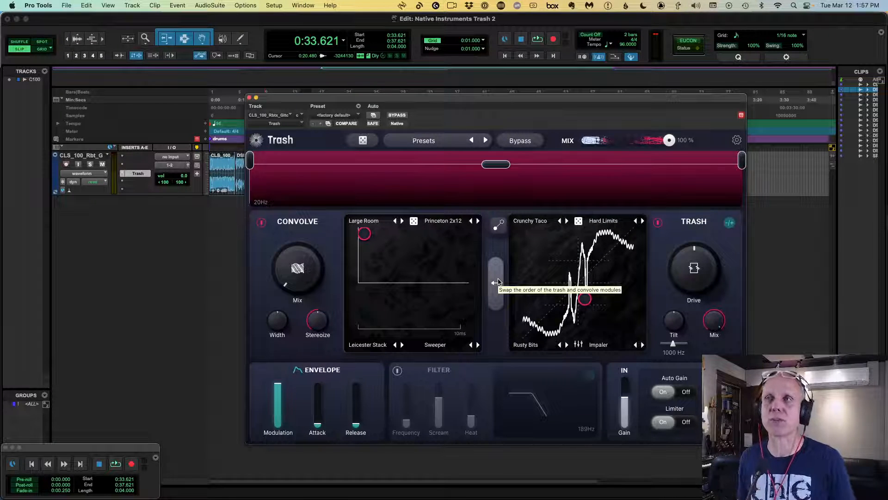
key("space")
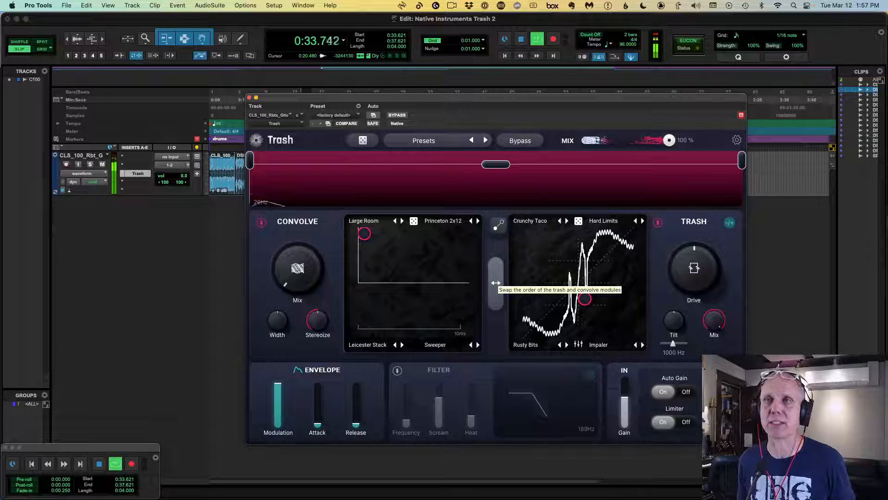
- Stop playback, raise the Convolve mix to about half, and swap the module order so Trash precedes Convolve
key("space")
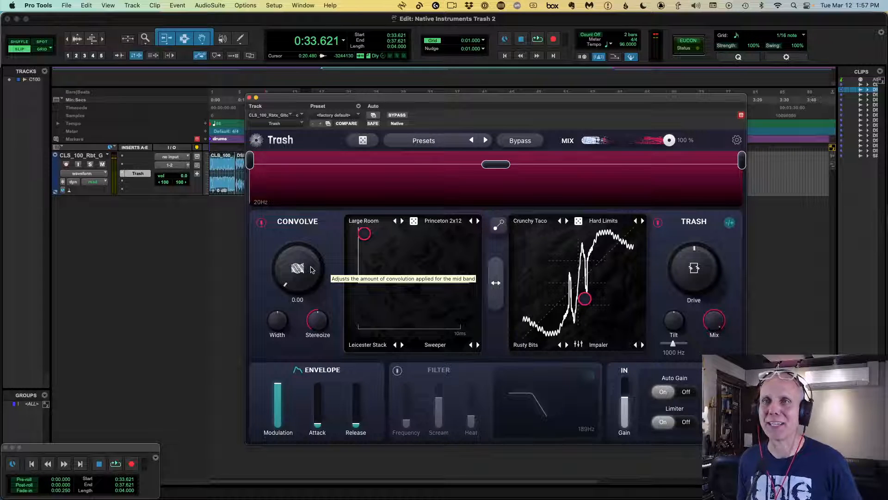
left_click_drag(311, 269, 309, 176)
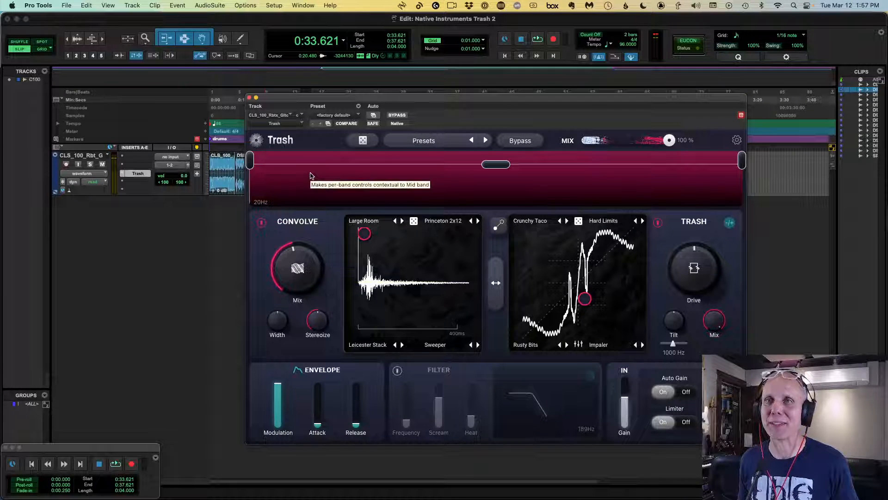
left_click(493, 281)
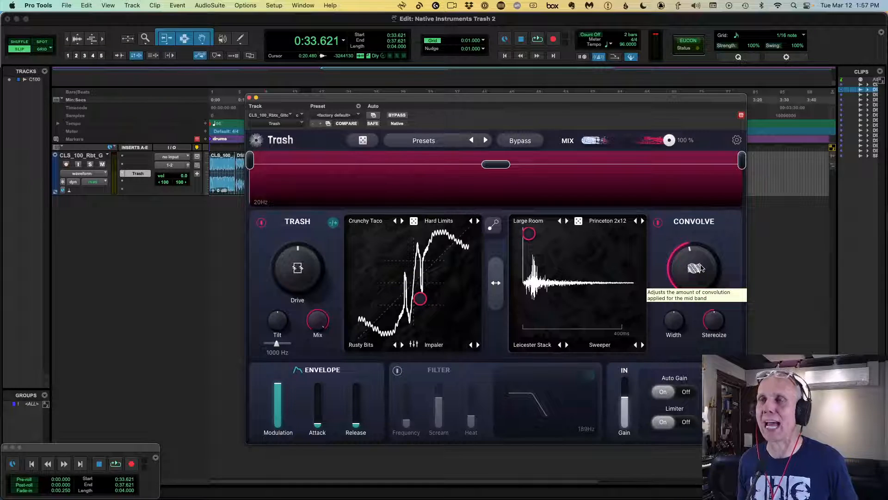
- Play the bass clip, move the Convolve blend node towards Princeton 2x12, and swap Convolve back ahead of Trash
key("space")
left_click_drag(528, 233, 610, 252)
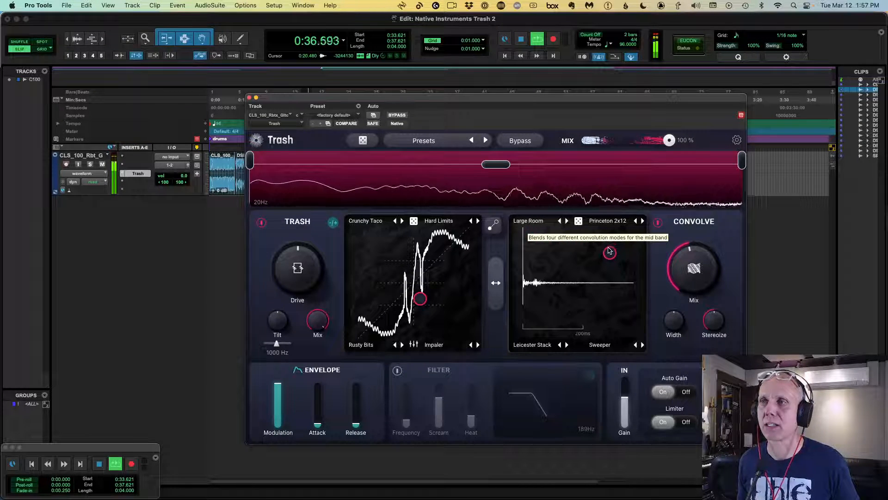
left_click(501, 280)
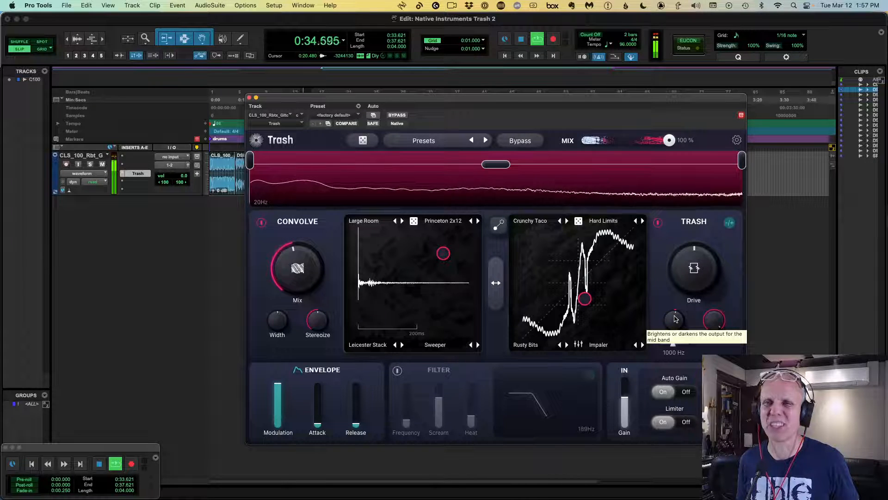
- Turn on the Filter module, reduce its Scream slightly, try different envelope attack and release times, and stop playback
left_click(397, 370)
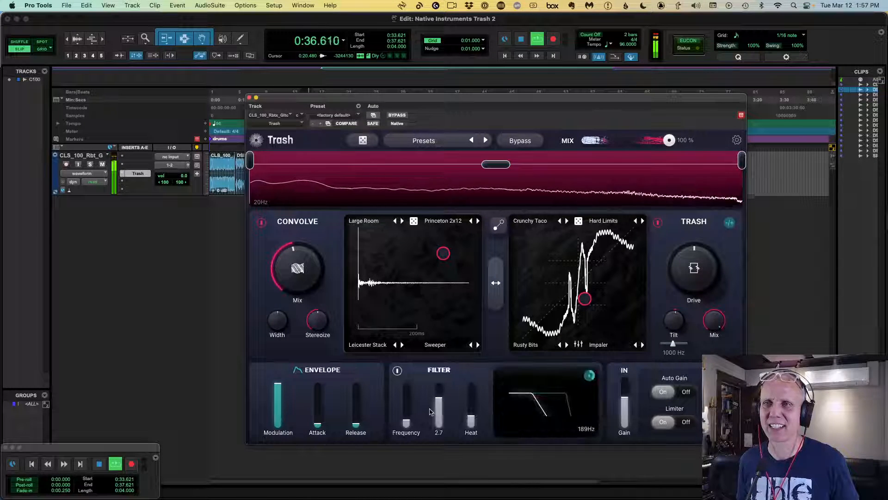
left_click_drag(438, 397, 440, 403)
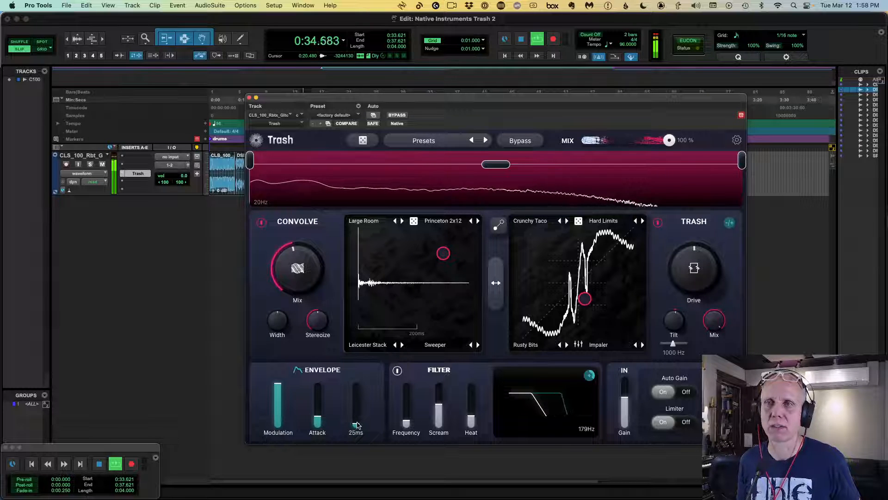
left_click_drag(358, 420, 318, 426)
key("space")
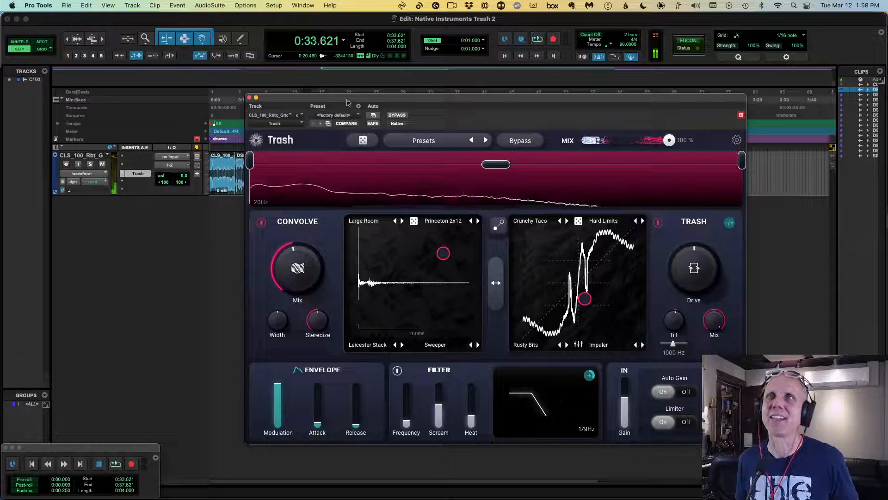
- Move the Trash window off the track, select and play the second bass clip, and bring the window back into full view
left_click_drag(348, 102, 365, 220)
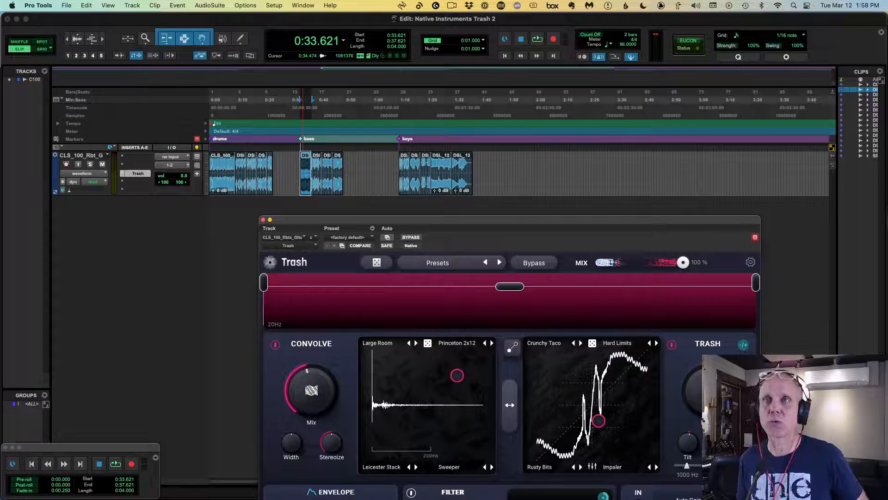
left_click(296, 156)
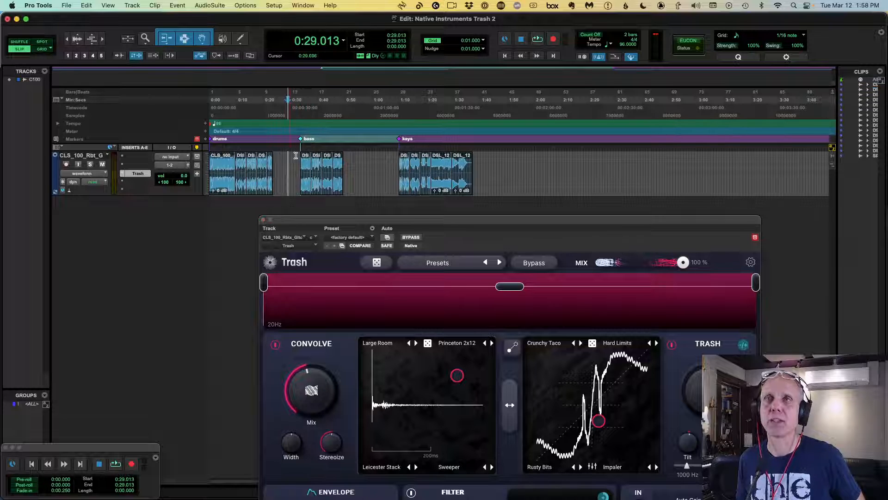
left_click(307, 187)
key("ctrl+Tab")
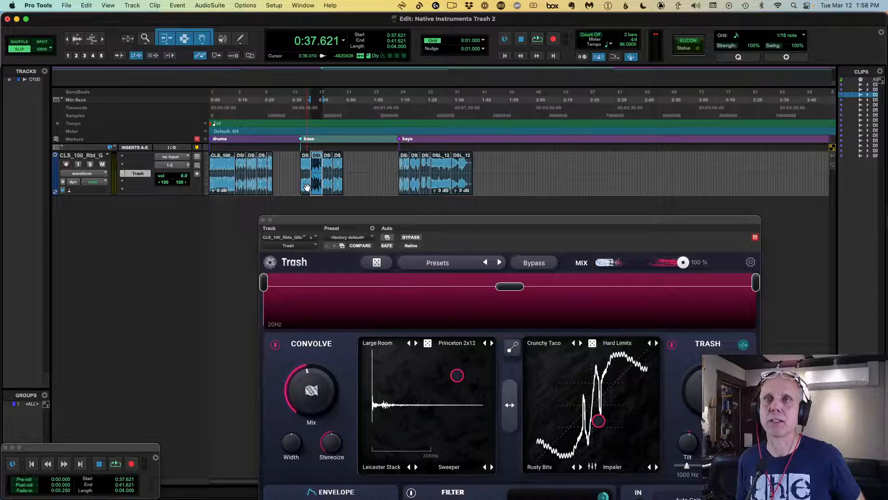
key("space")
left_click_drag(414, 220, 388, 103)
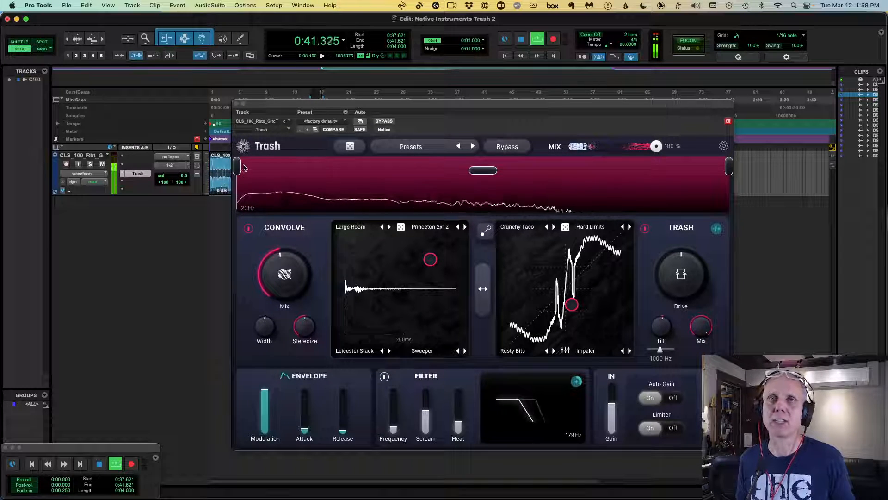
- Split off a low band at 736 Hz, select it, and compare its Trash module off and on
left_click_drag(238, 167, 437, 175)
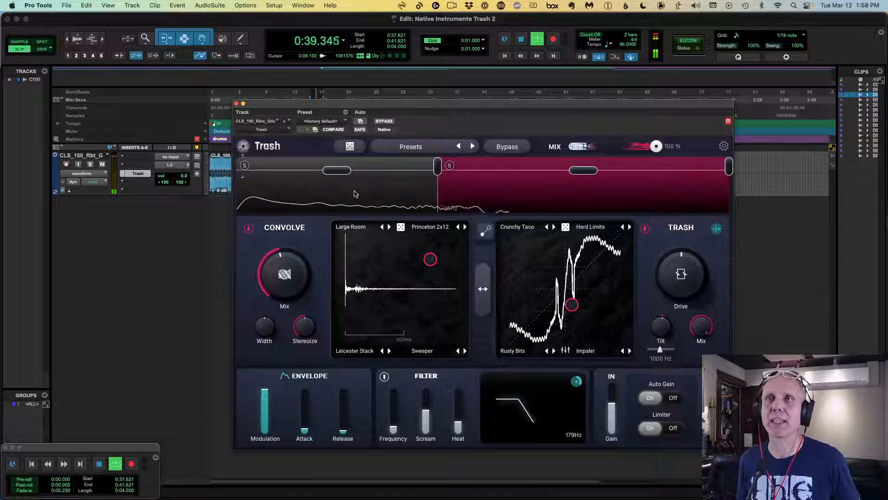
left_click(355, 194)
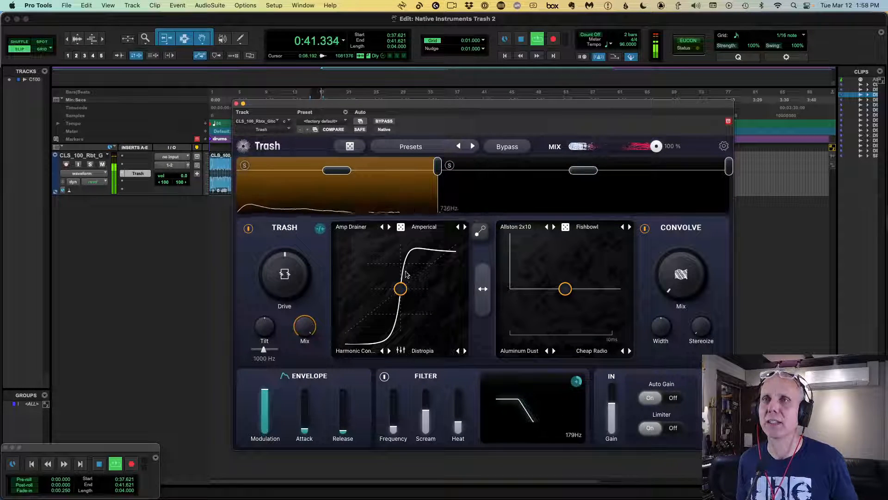
left_click(249, 229)
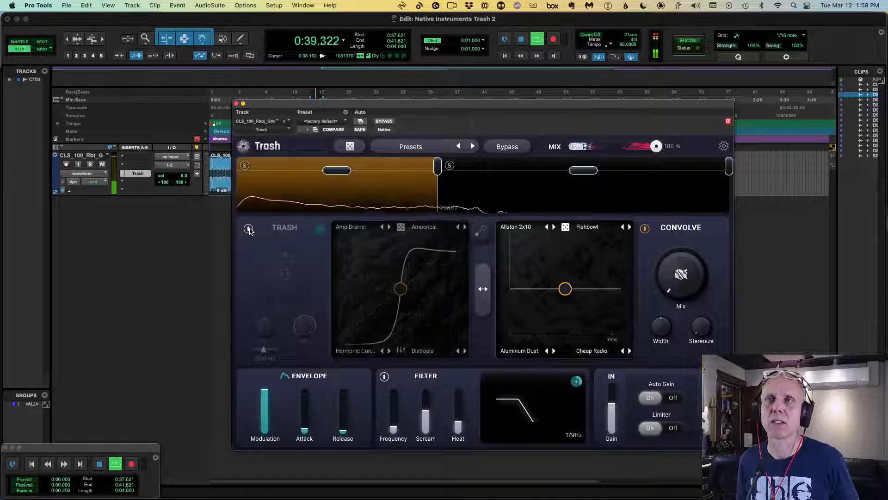
left_click(249, 228)
- Move the low band's distortion node towards Amp Drainer, raise the Drive, and replace the Amp Drainer mode with Clip Control
left_click_drag(401, 289, 352, 250)
left_click_drag(291, 266, 292, 224)
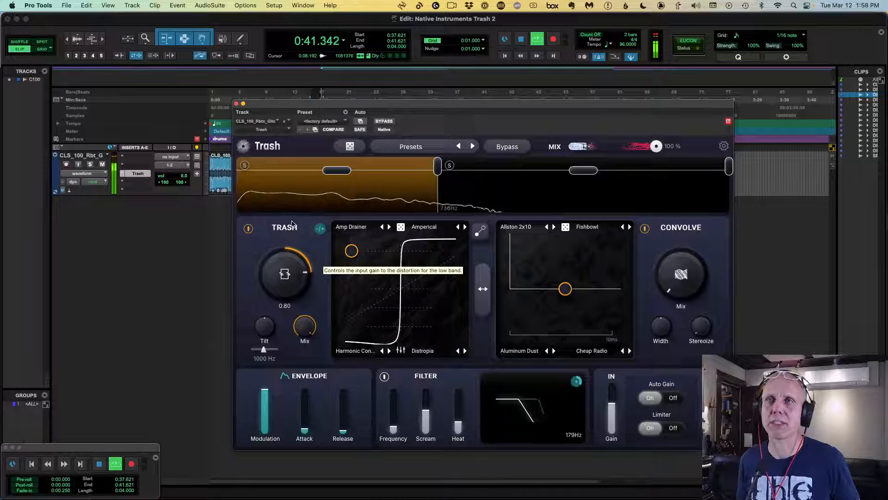
left_click(357, 228)
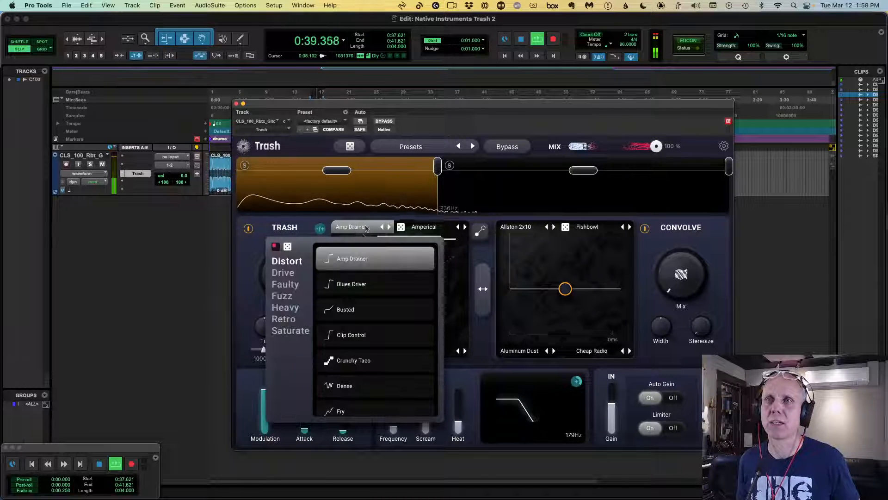
left_click(347, 284)
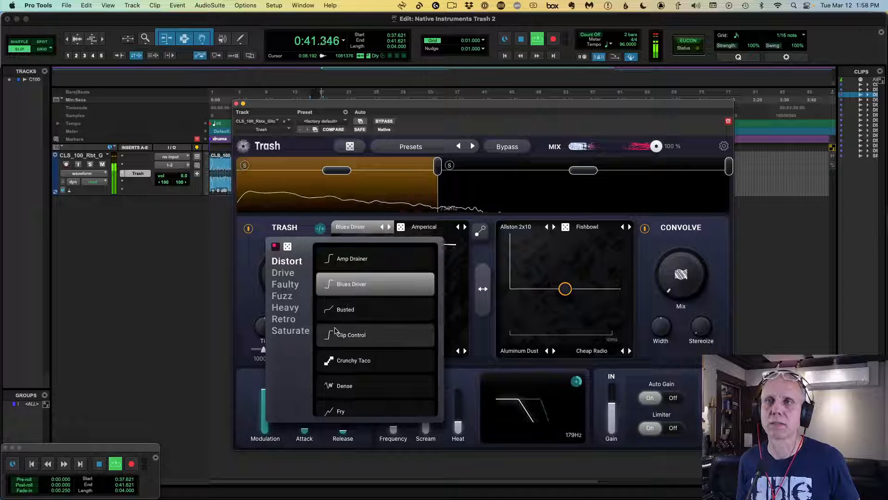
left_click(345, 334)
left_click(343, 231)
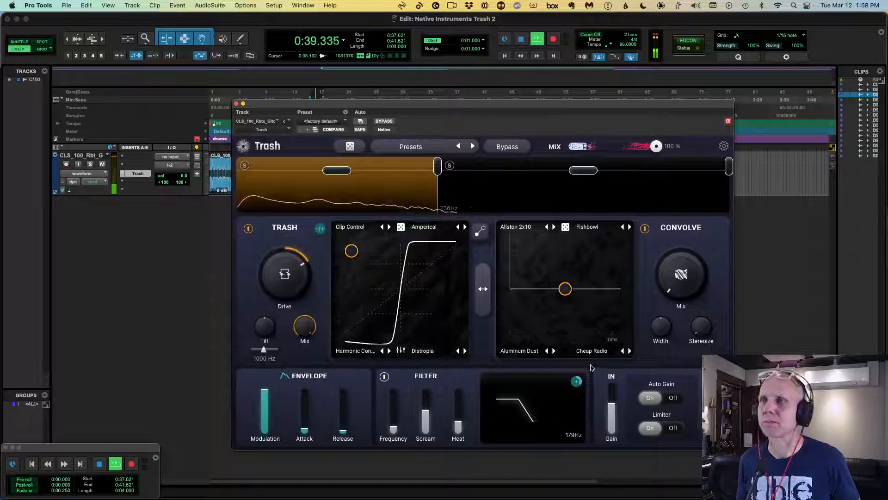
- Raise the low band's Convolve mix to just over half and move its blend node towards Allston 2x10
left_click_drag(682, 272, 686, 159)
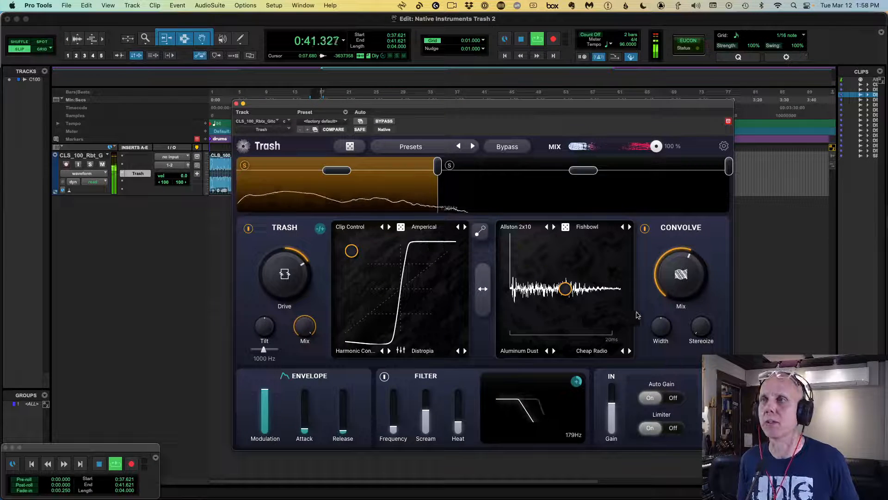
left_click_drag(565, 288, 528, 254)
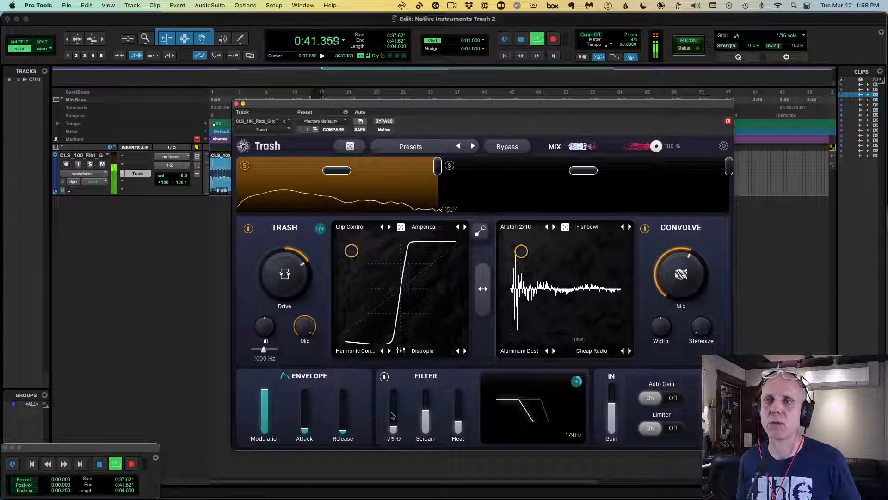
- Compare the Filter module off and on, and raise its frequency to 399 Hz
left_click(385, 377)
left_click(385, 377)
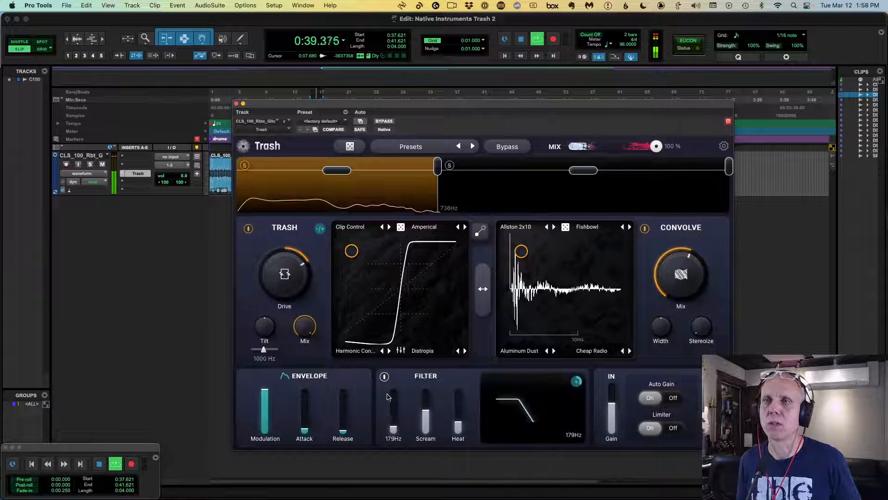
left_click_drag(394, 434, 396, 423)
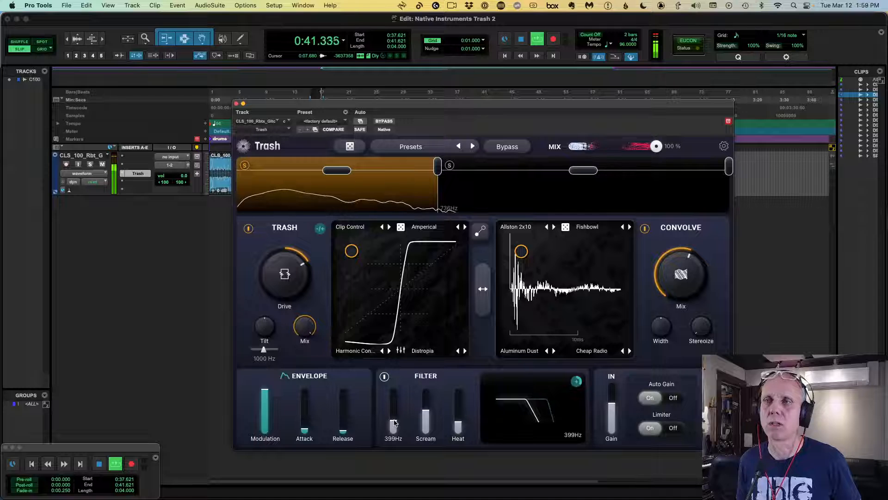
- Solo and select the mid band, and split off a high band at 5016 Hz
mouse_move(712, 333)
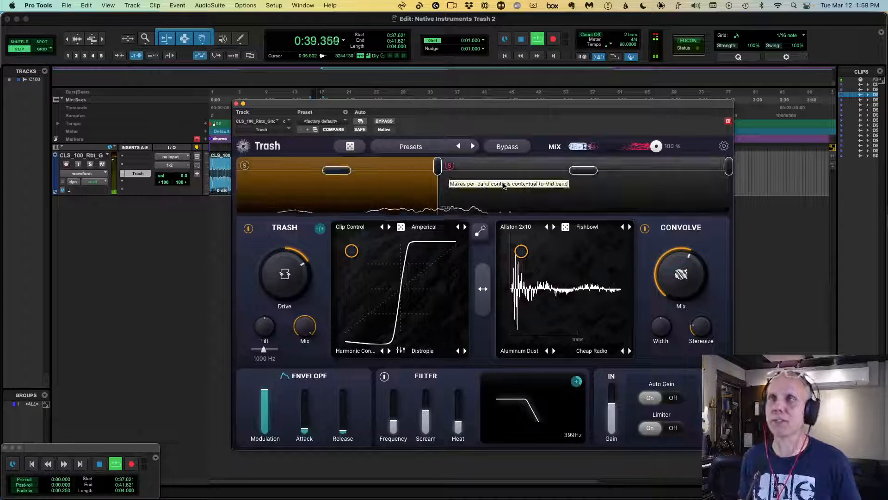
left_click(647, 182)
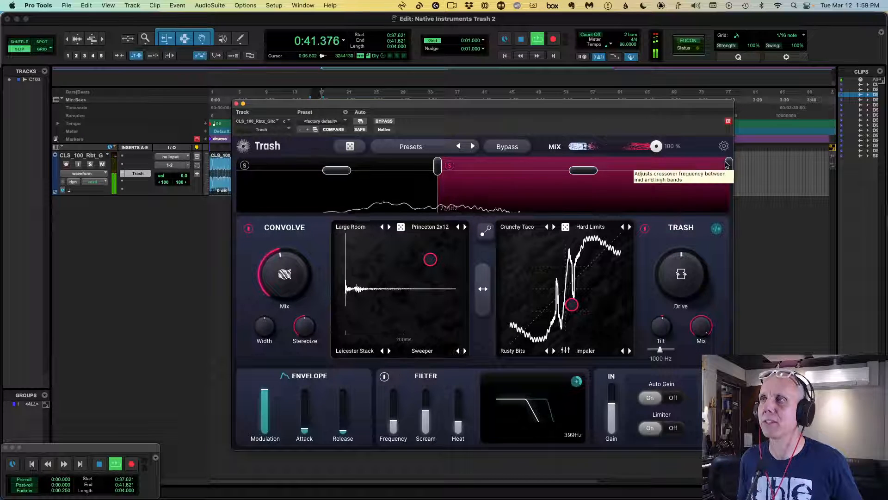
left_click_drag(728, 166, 608, 157)
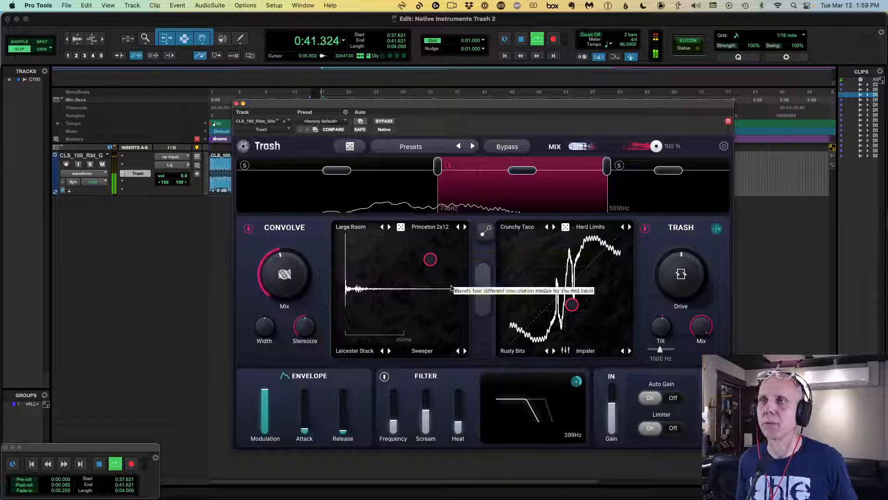
- In the mid band, put Trash before Convolve, raise the Drive, and move the Convolve blend node towards Sweeper
left_click(483, 288)
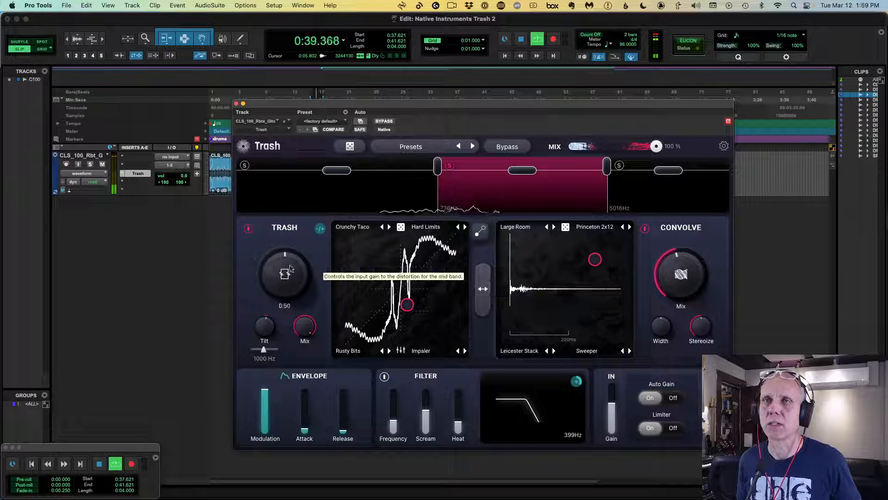
left_click_drag(285, 274, 289, 223)
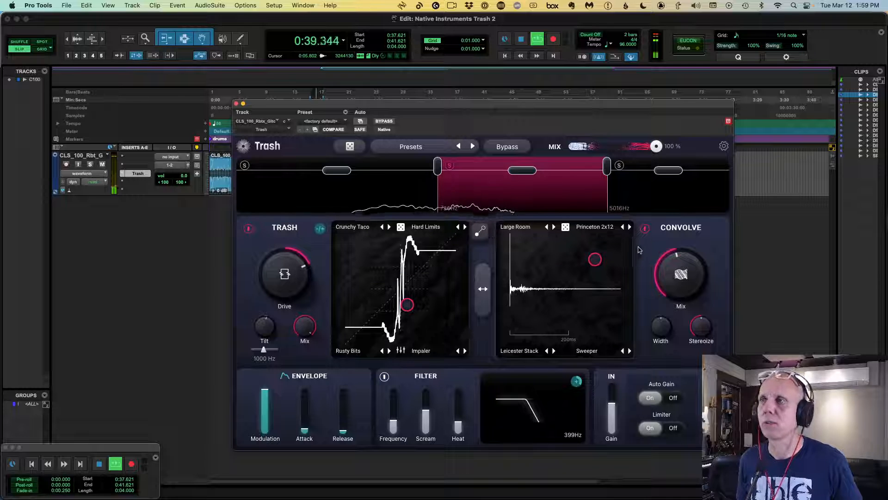
left_click(609, 306)
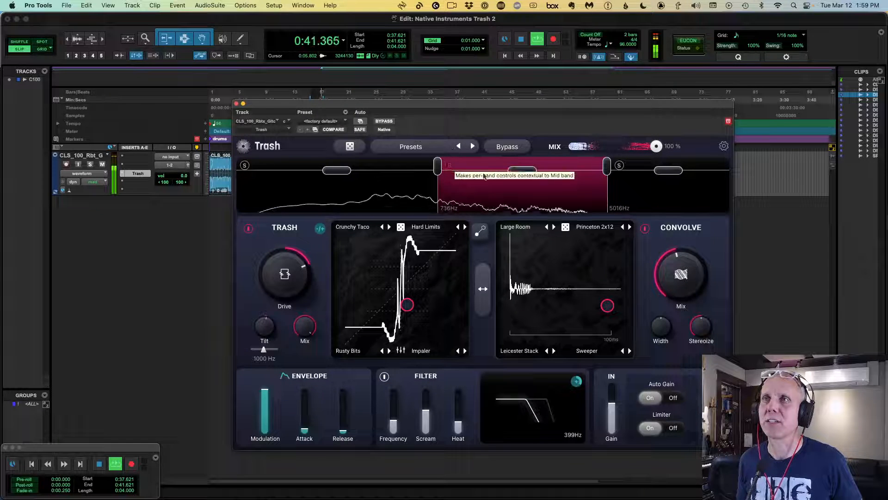
- Switch the solo from the mid band to the high band, select the high band, and turn off the Filter module
left_click(619, 165)
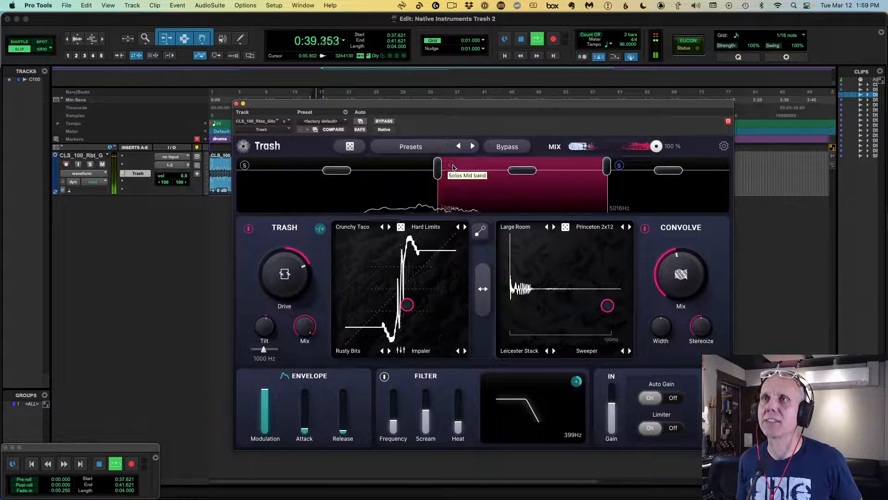
left_click(669, 206)
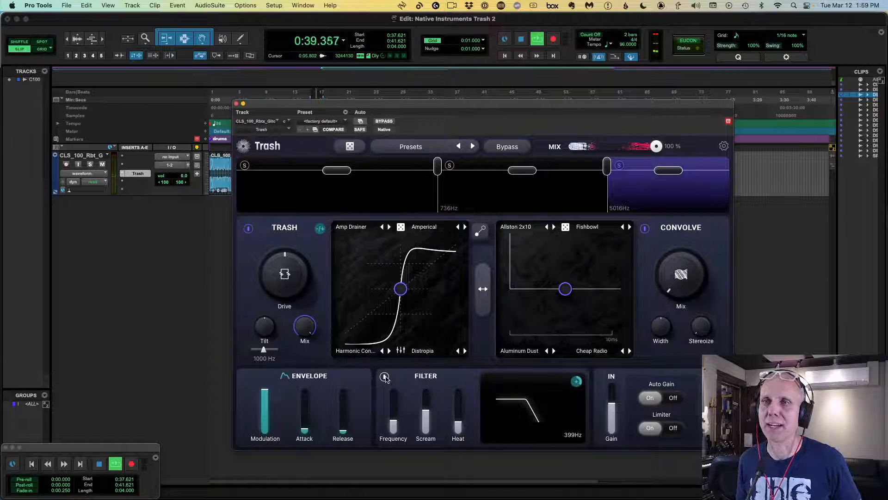
left_click(384, 376)
- Raise the high band's Drive to nearly maximum and move its distortion node towards Amperical and back towards Amp Drainer
left_click_drag(404, 292, 432, 254)
left_click_drag(312, 278, 312, 257)
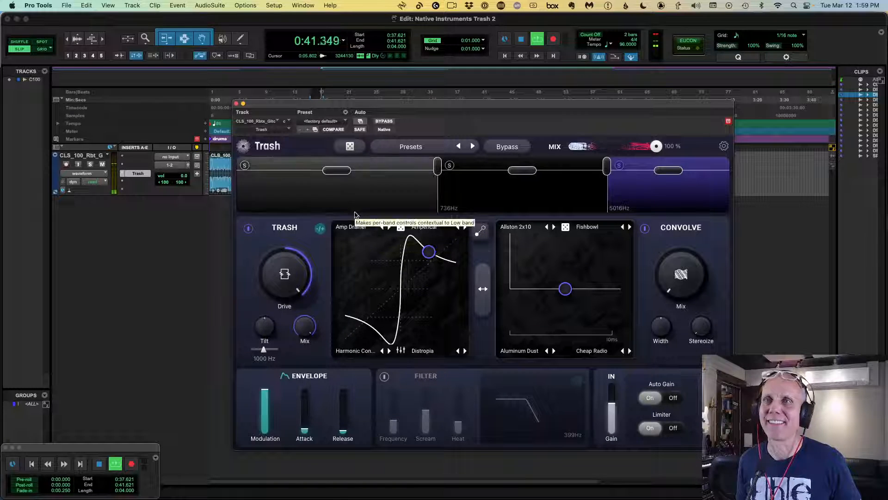
left_click(351, 227)
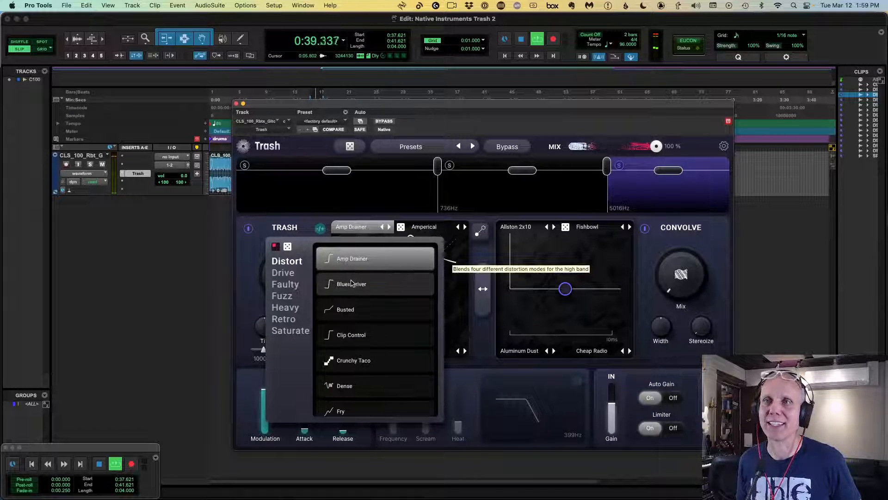
left_click(455, 248)
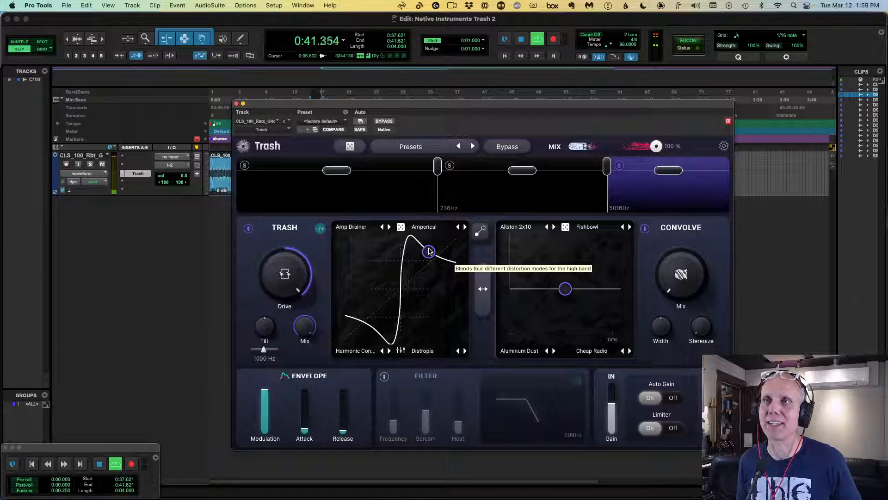
left_click_drag(429, 251, 381, 249)
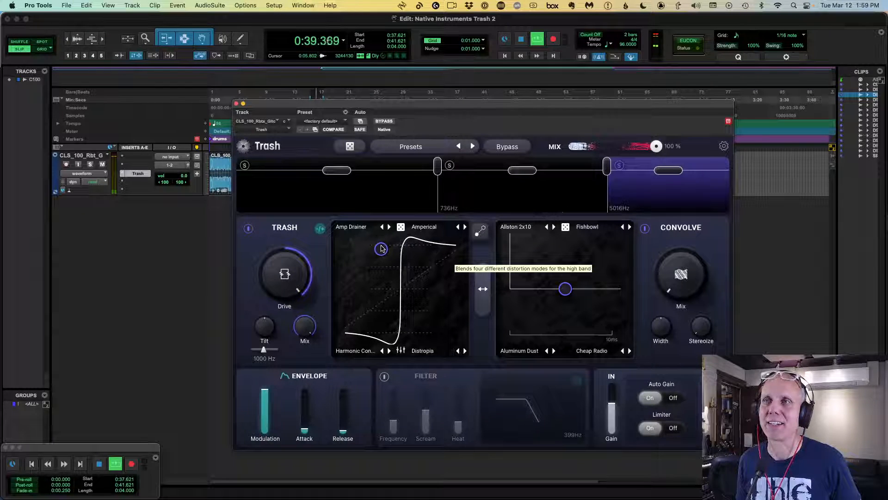
- Randomize the high band's four Convolve modes, raise the Convolve Mix, and move the blend node towards Northbridge and back between Princeton 2x12 and Small i
left_click(566, 227)
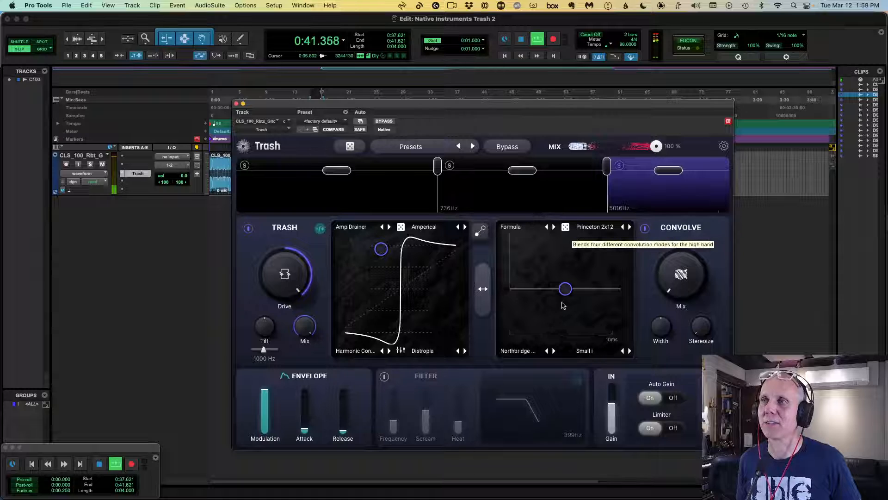
left_click_drag(563, 305, 517, 342)
left_click_drag(681, 274, 680, 148)
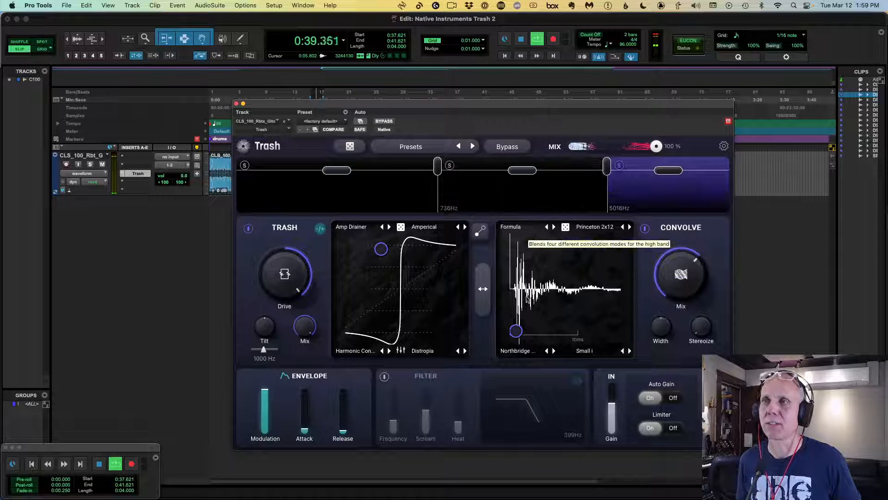
left_click_drag(515, 328, 587, 287)
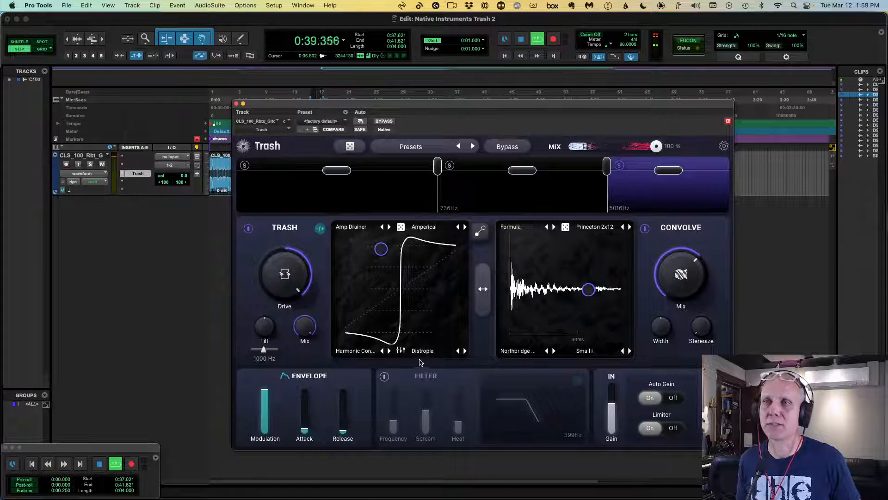
- Turn the Filter module back on, raise its frequency to 2010 Hz, and unsolo the high band
left_click(384, 376)
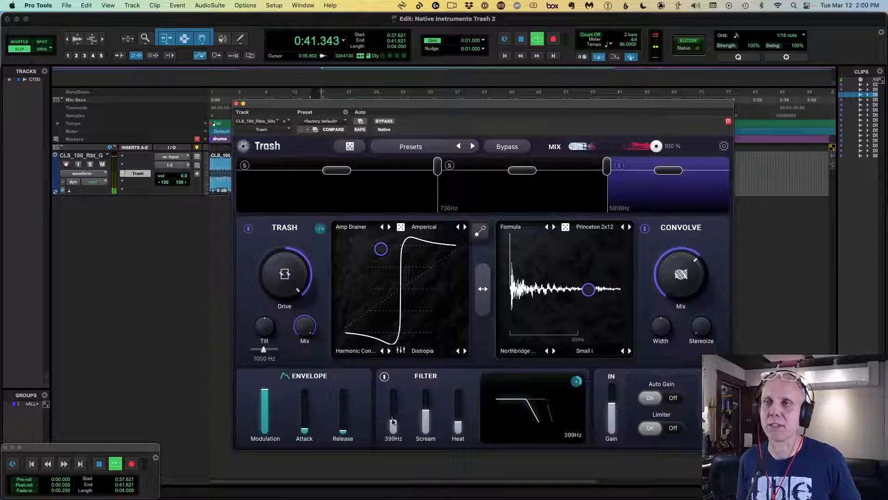
left_click_drag(392, 421, 395, 410)
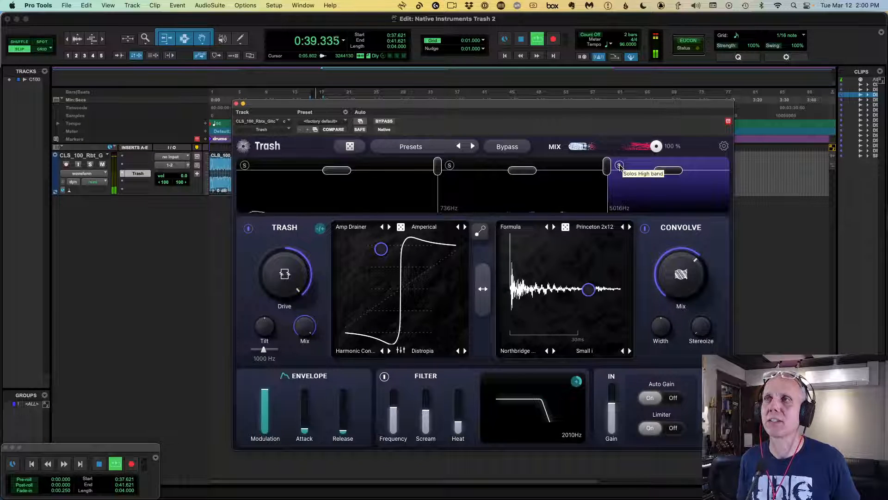
- View the mid and low bands' settings, compare the full sound with Trash bypassed and active, and stop playback
left_click(550, 186)
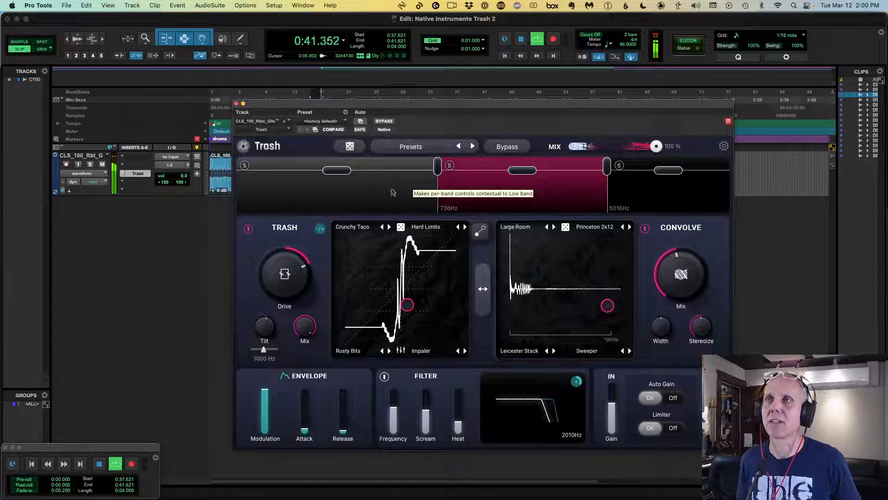
left_click(393, 192)
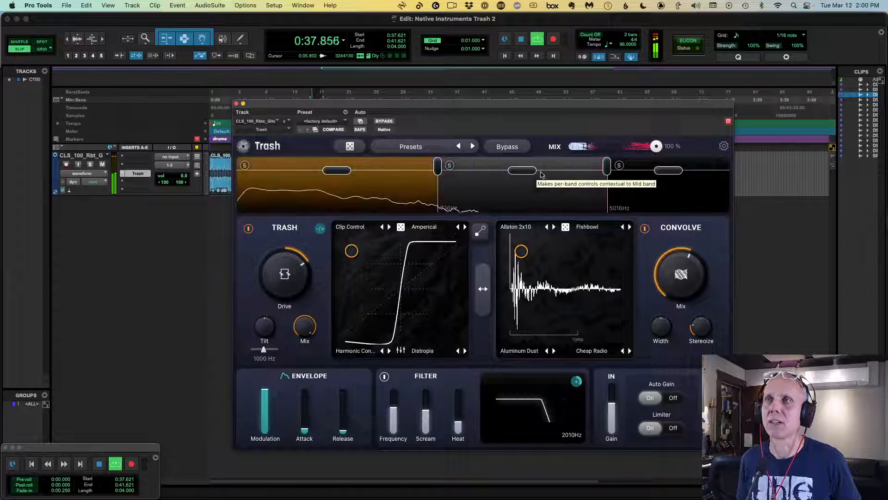
left_click(507, 146)
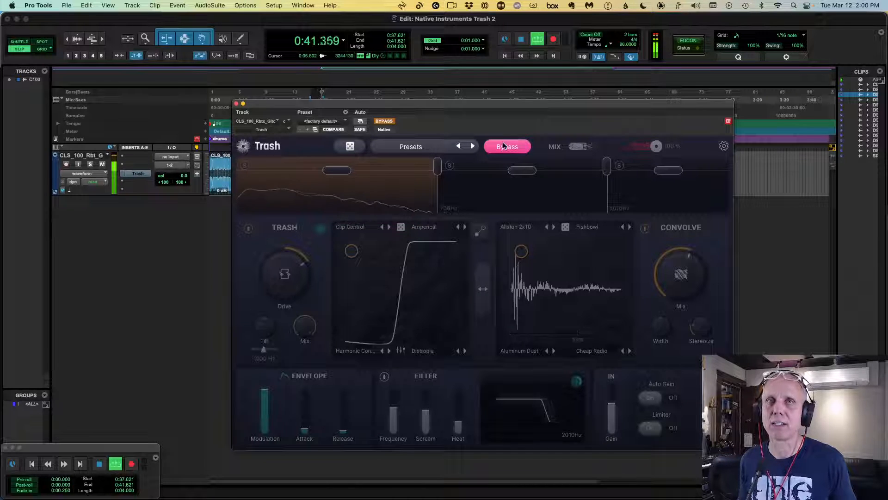
left_click(506, 146)
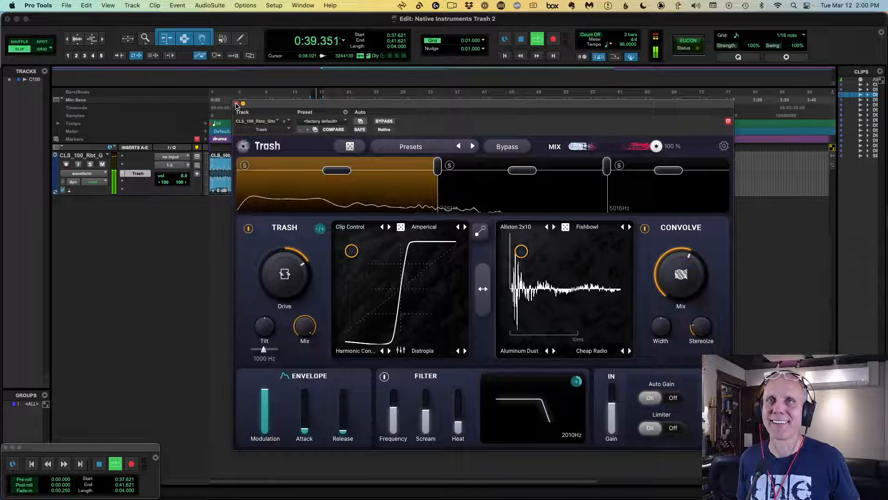
key("space")
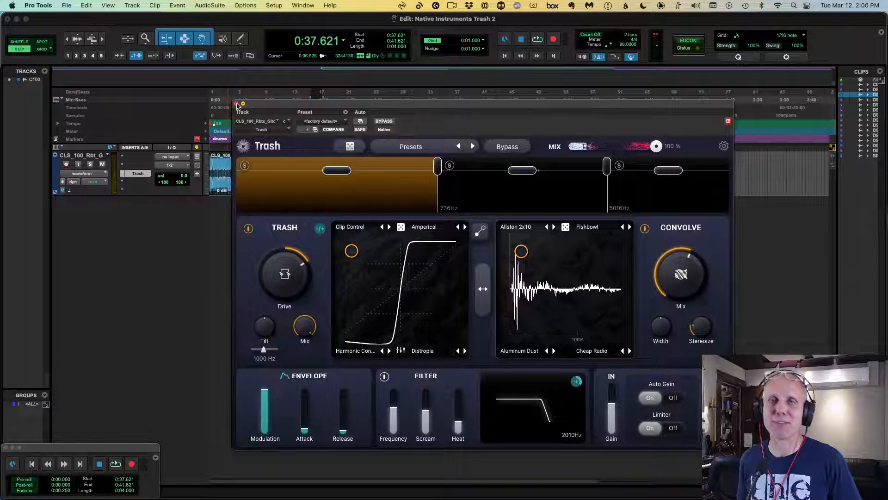
- Close the Trash plug-in window, reopen it from the track's insert, reposition it slightly, and select the low band
left_click(237, 104)
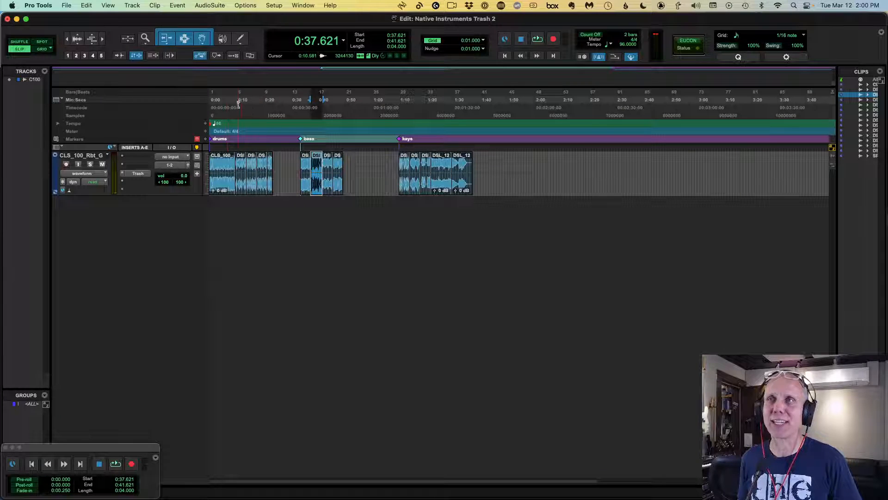
left_click(132, 173)
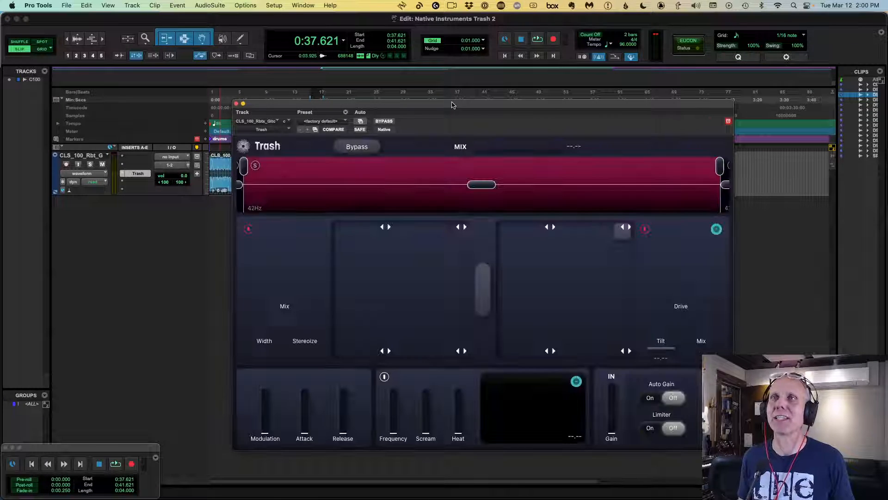
left_click_drag(460, 107, 449, 117)
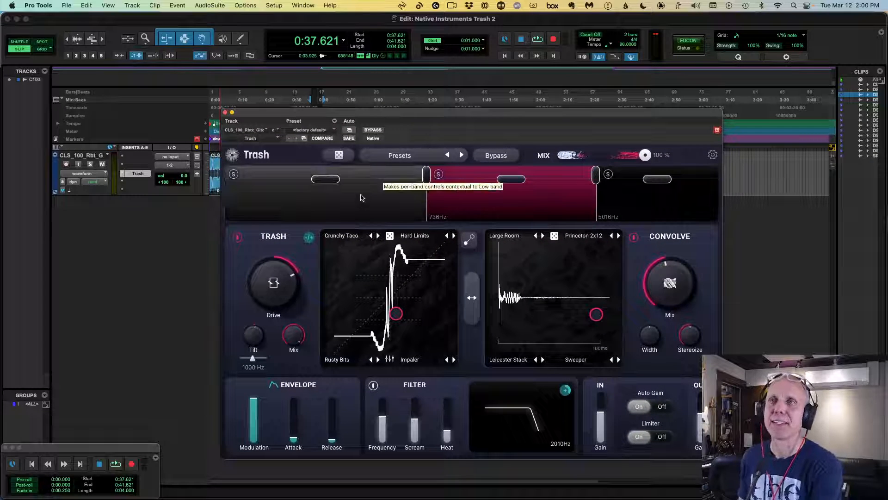
left_click(360, 198)
- Switch to Chrome and open the Trash shop page from the header of its iZotope product page
key("super+Tab")
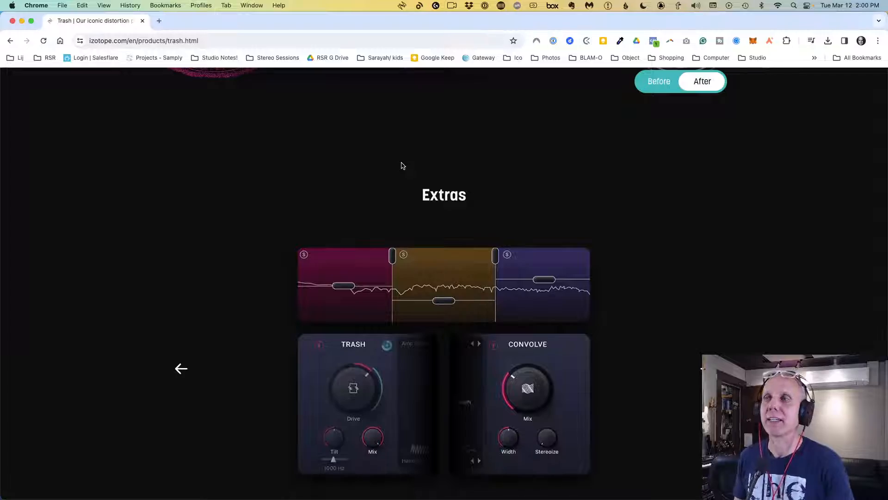
scroll(401, 166, "up", 20)
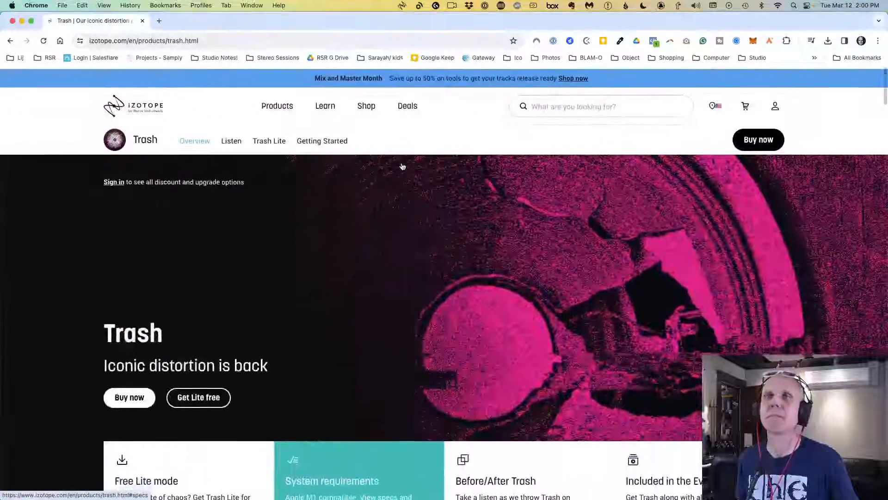
scroll(403, 167, "down", 2)
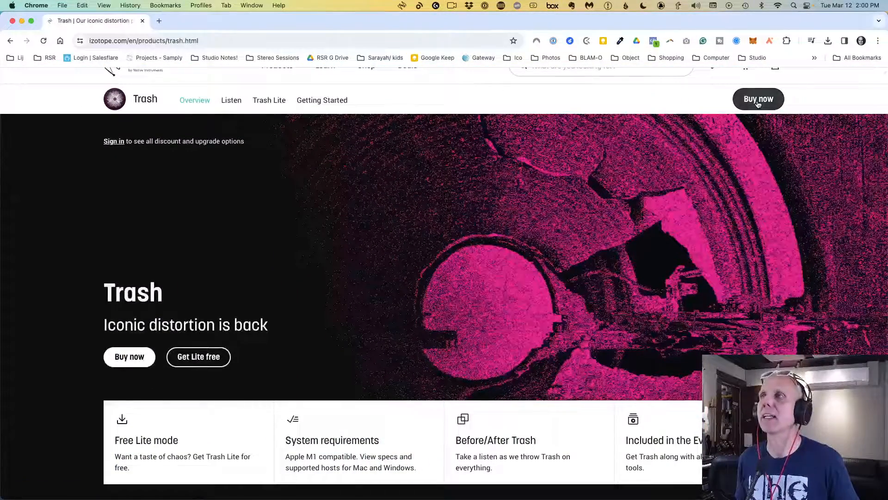
left_click(758, 101)
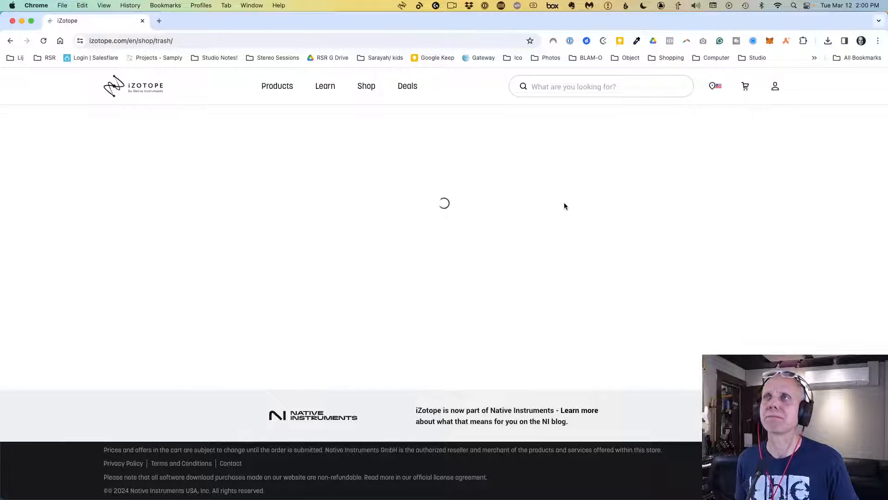
- Return to the Trash product page and look over the Free Lite mode, system requirements, bundle tiles and the Let's talk Trash section
left_click(11, 42)
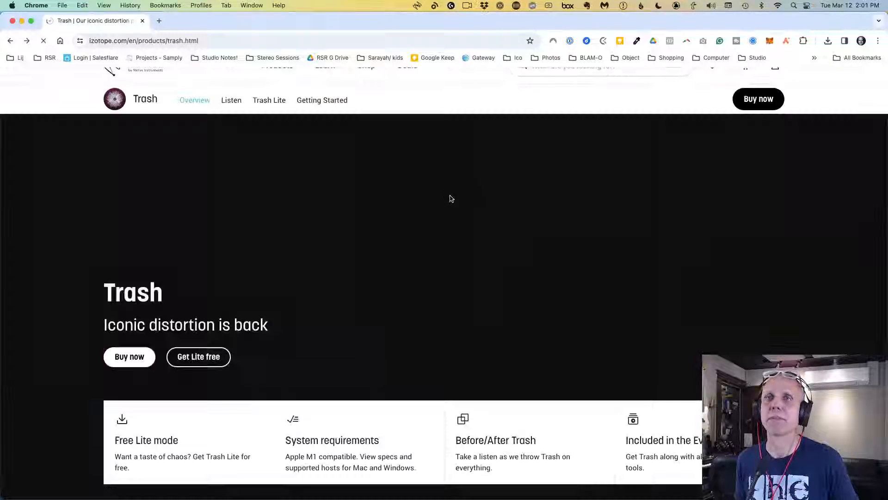
scroll(214, 355, "down", 3)
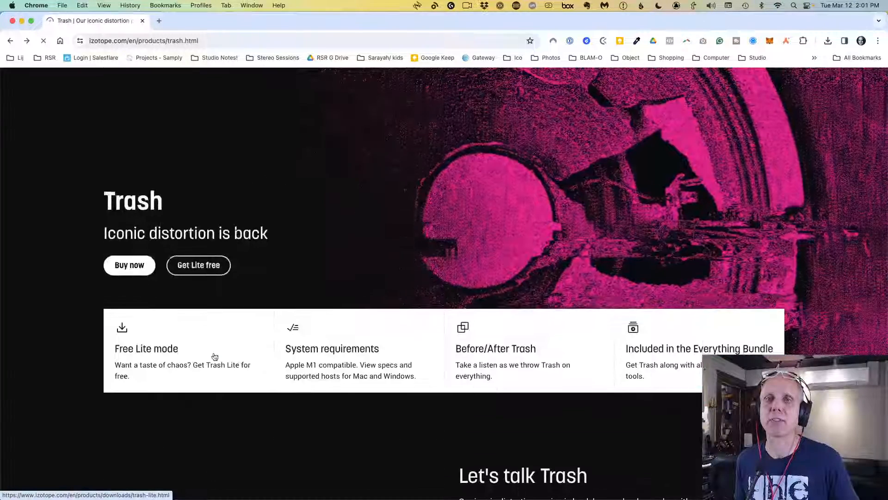
scroll(204, 338, "down", 1)
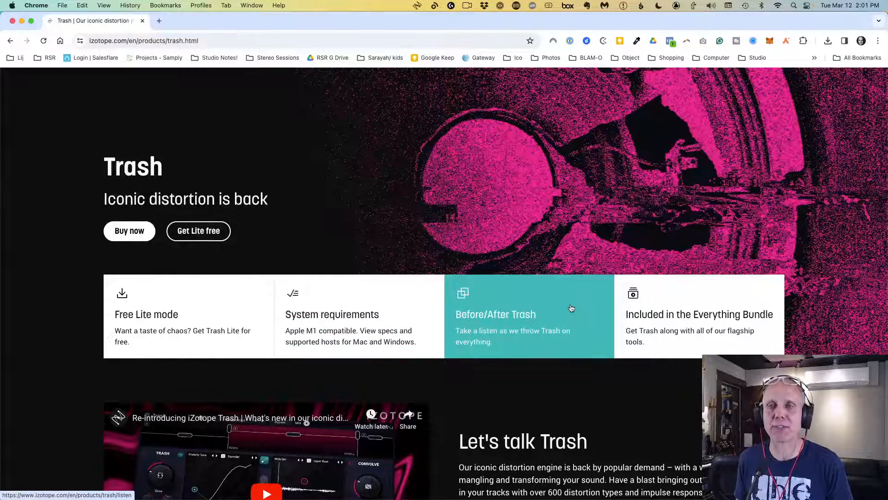
scroll(462, 324, "down", 5)
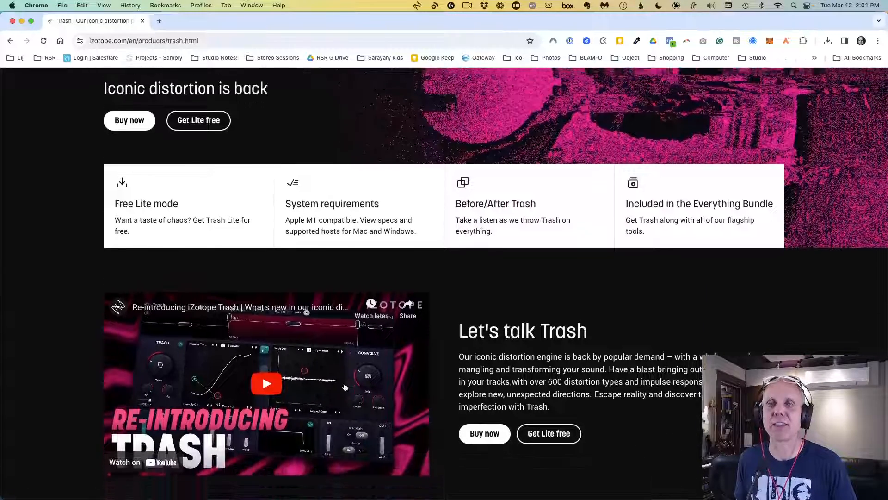